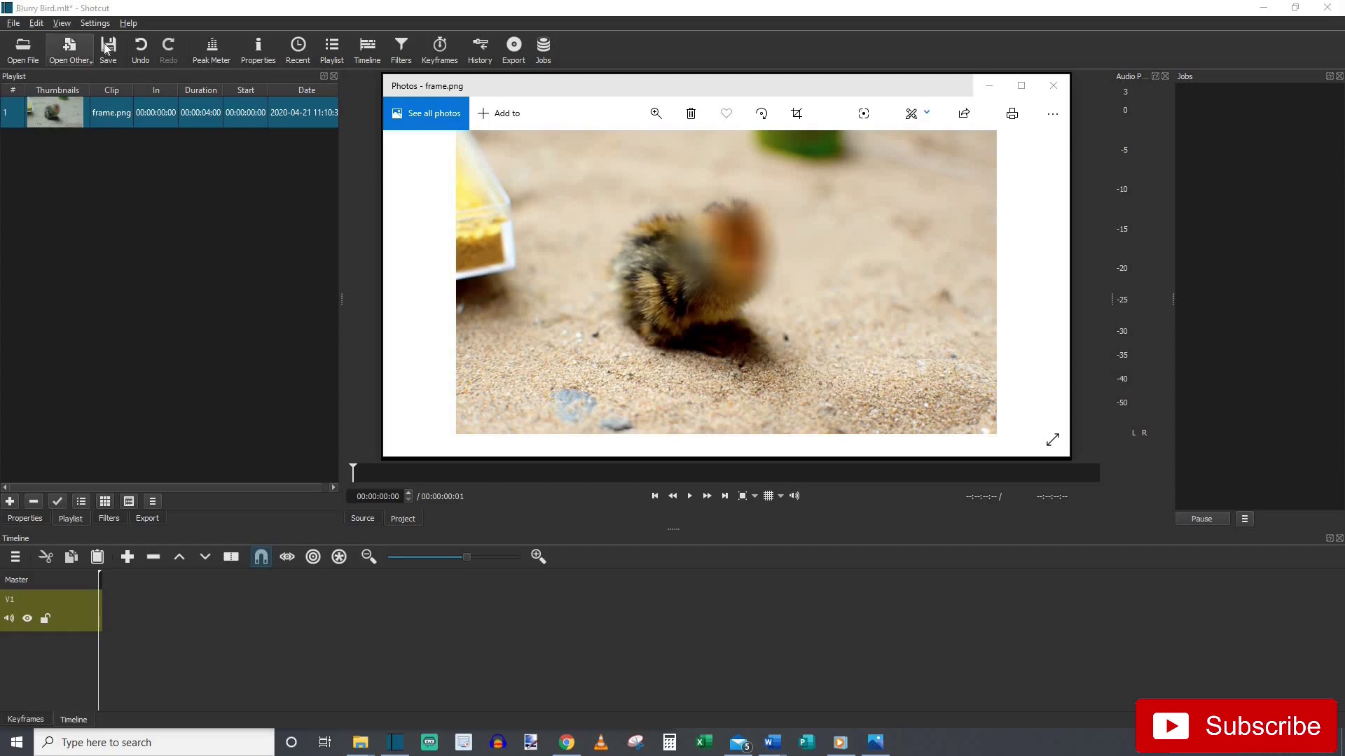
Bring Shotcut forward, view its version 20.02.17 in the About box, and close it
click(129, 22)
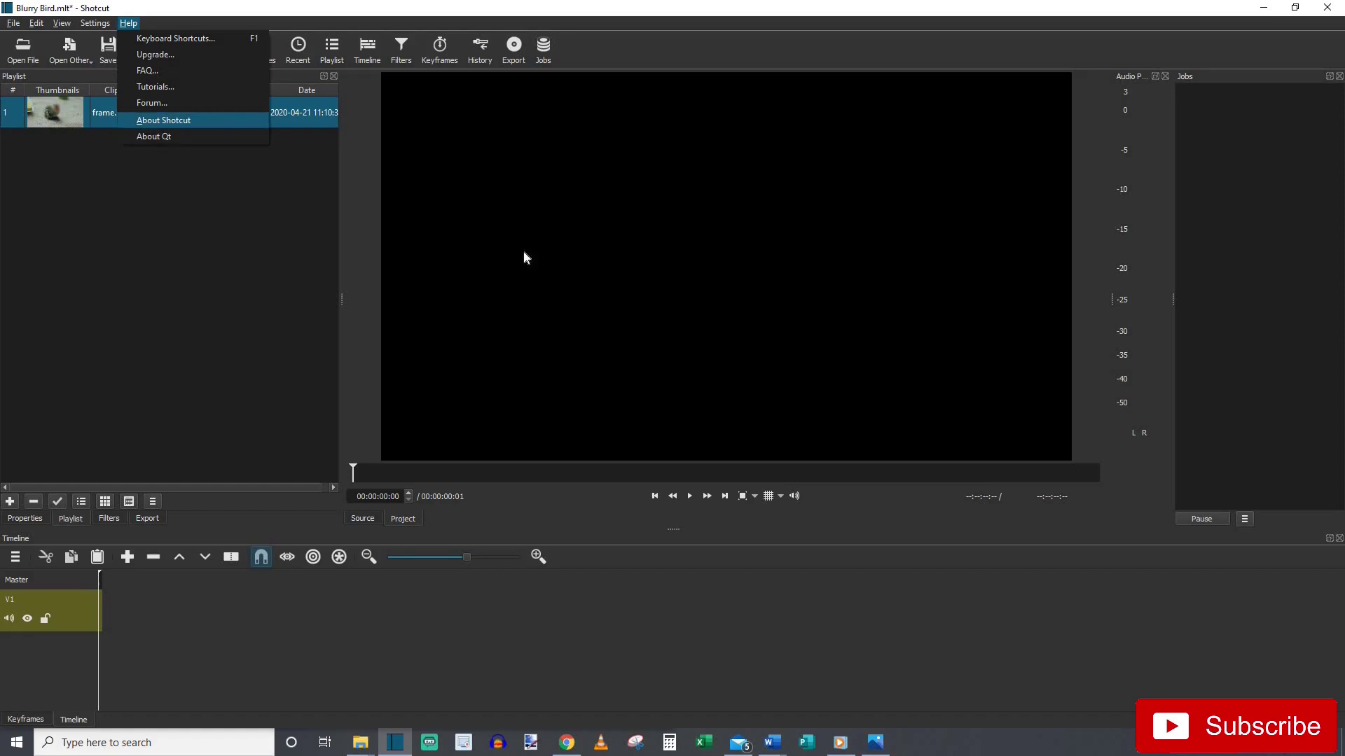
key(Escape)
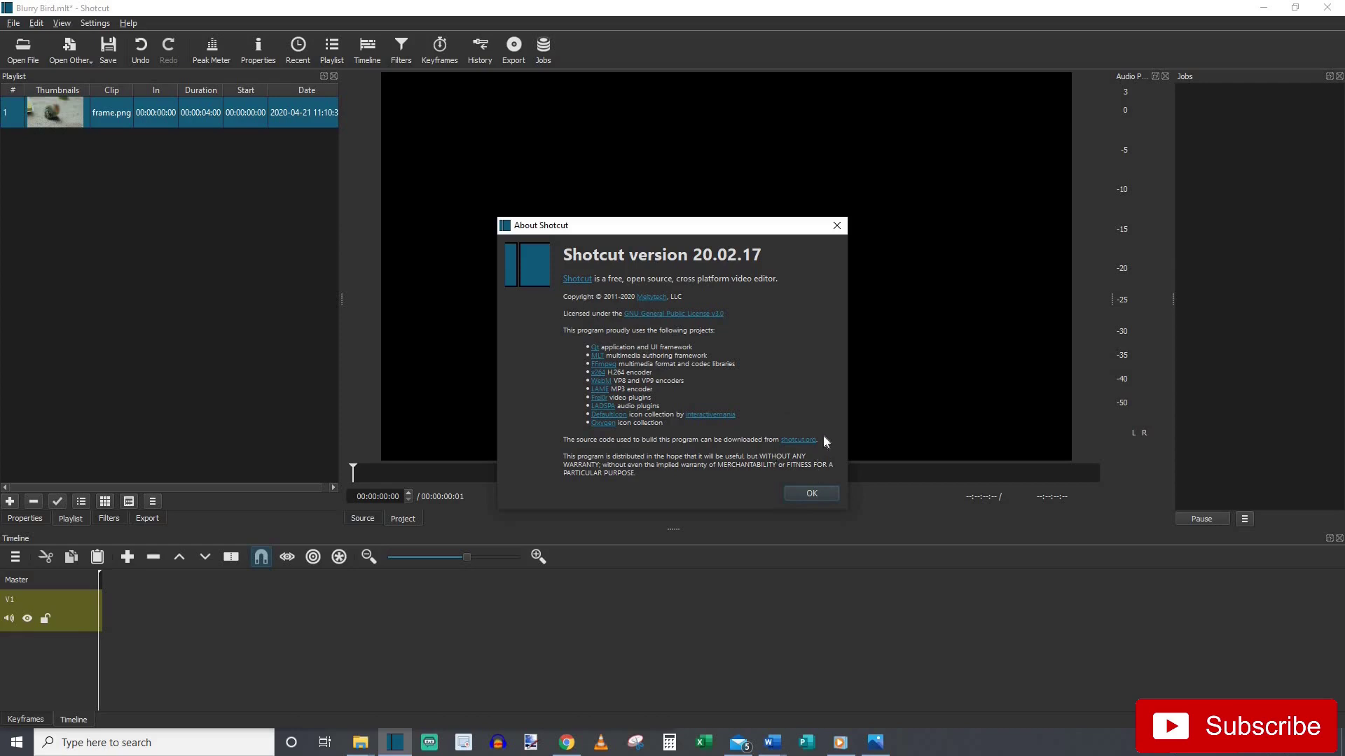
click(811, 494)
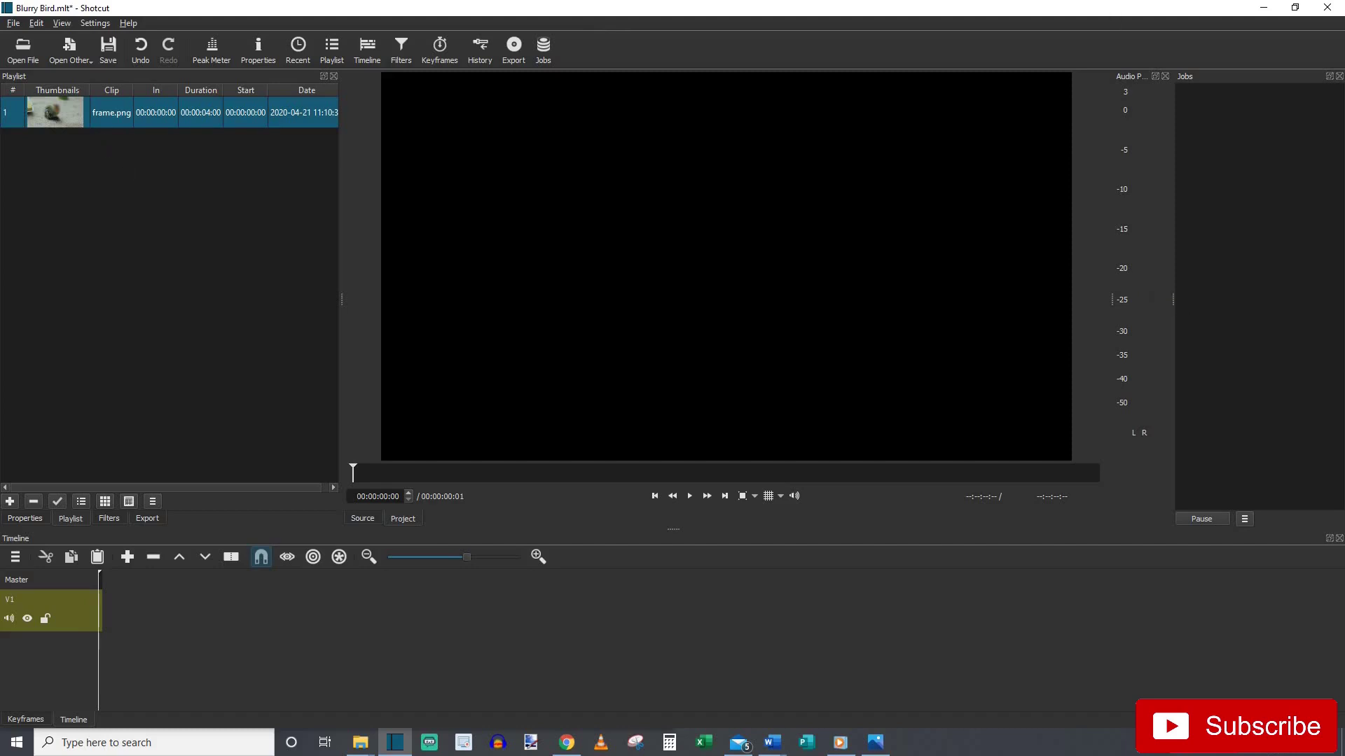
Drag frame.png from the Playlist onto the V1 track as a 4-second clip
drag(54, 114, 101, 612)
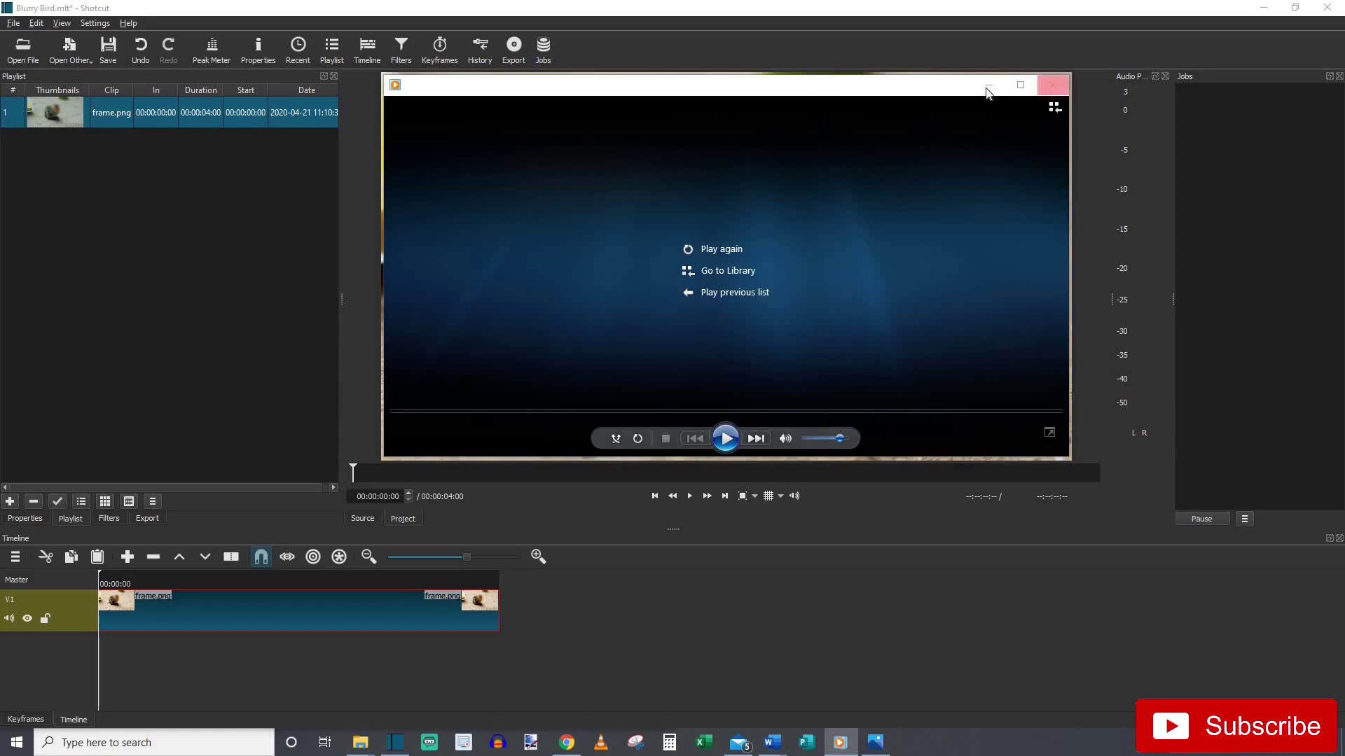
Close the media player, add Pexels Videos 2098873.mp4 to the playlist, and delete frame.png from V1
click(1053, 85)
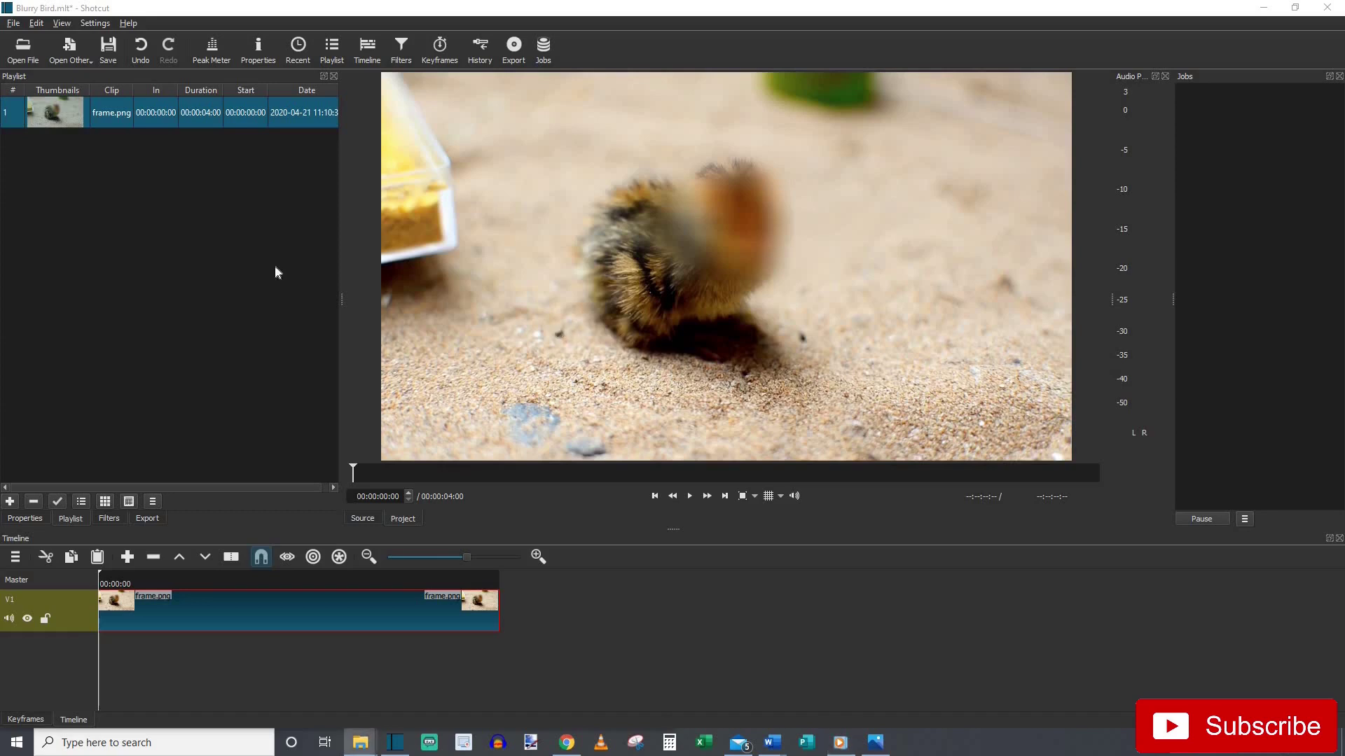
drag(274, 265, 136, 228)
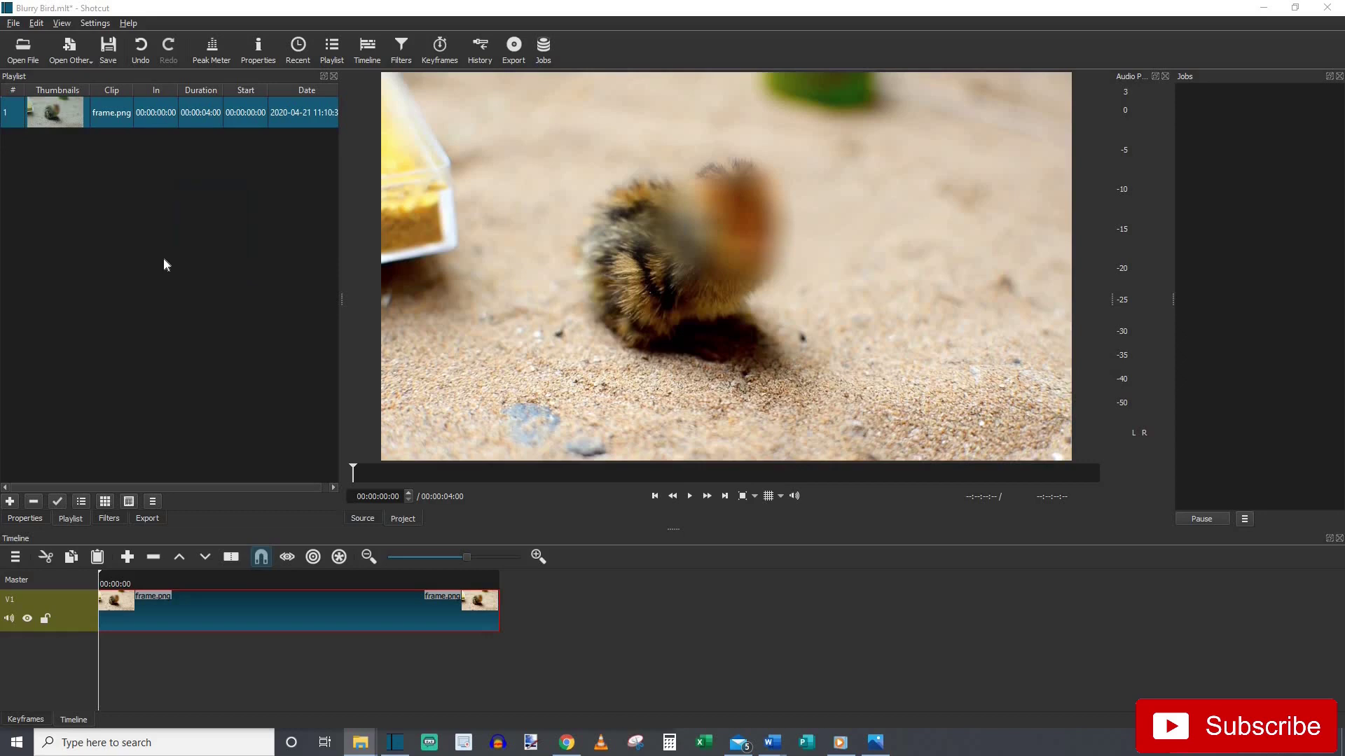
click(164, 621)
key(Delete)
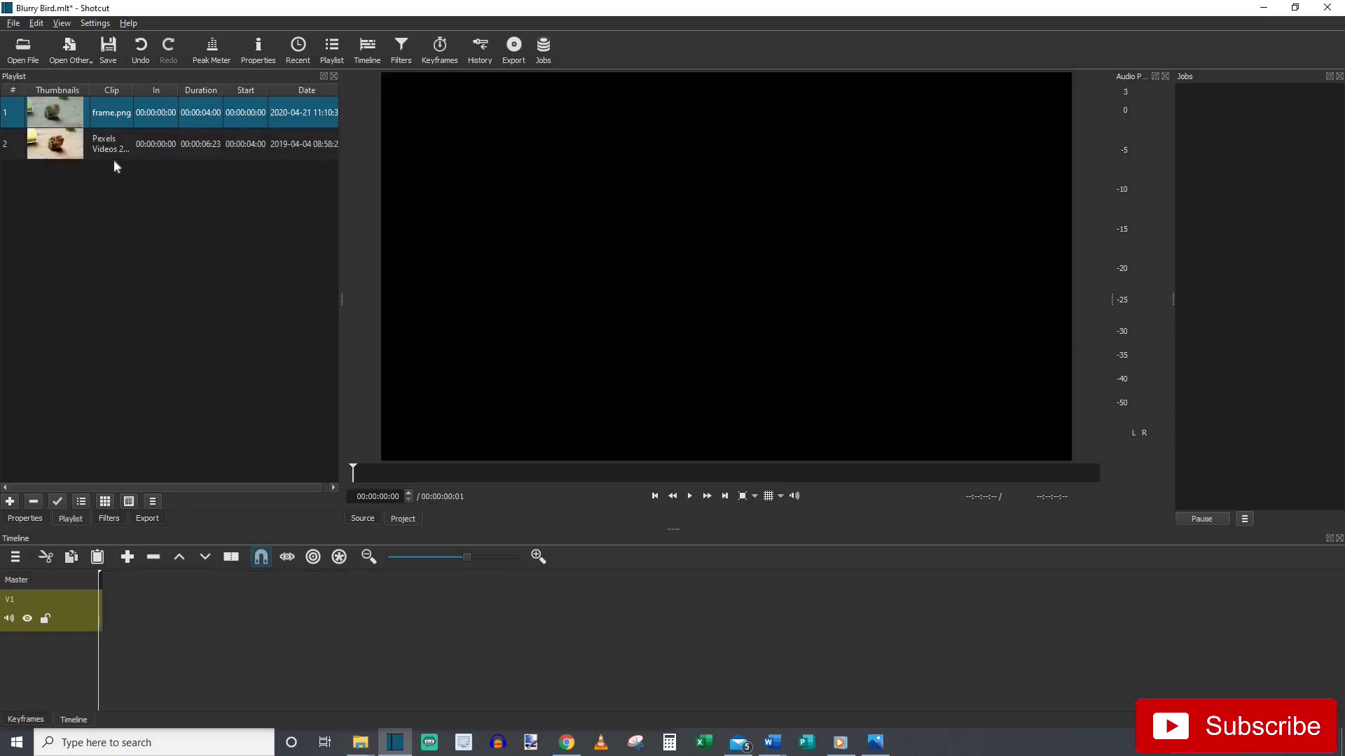
Place the Pexels video at the start of V1 and zoom the timeline in slightly
click(110, 143)
drag(109, 142, 102, 621)
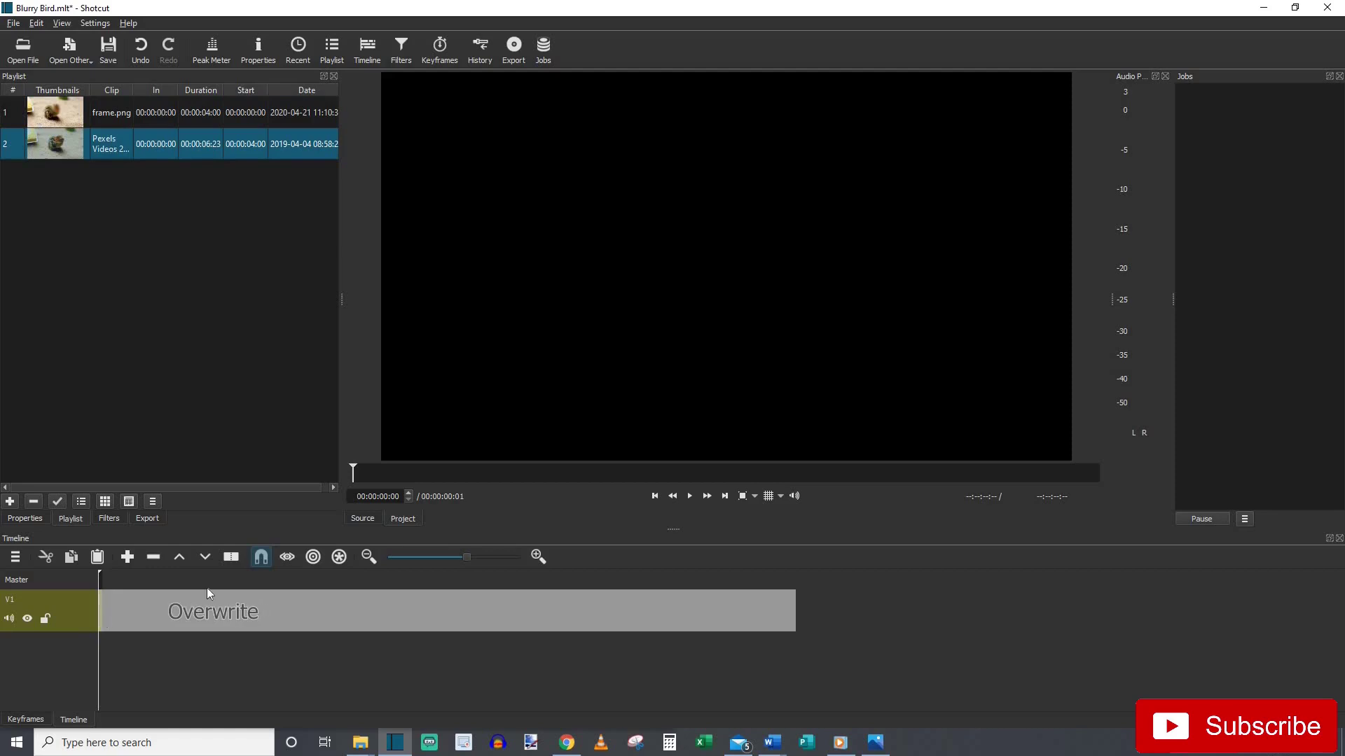
drag(318, 527, 306, 617)
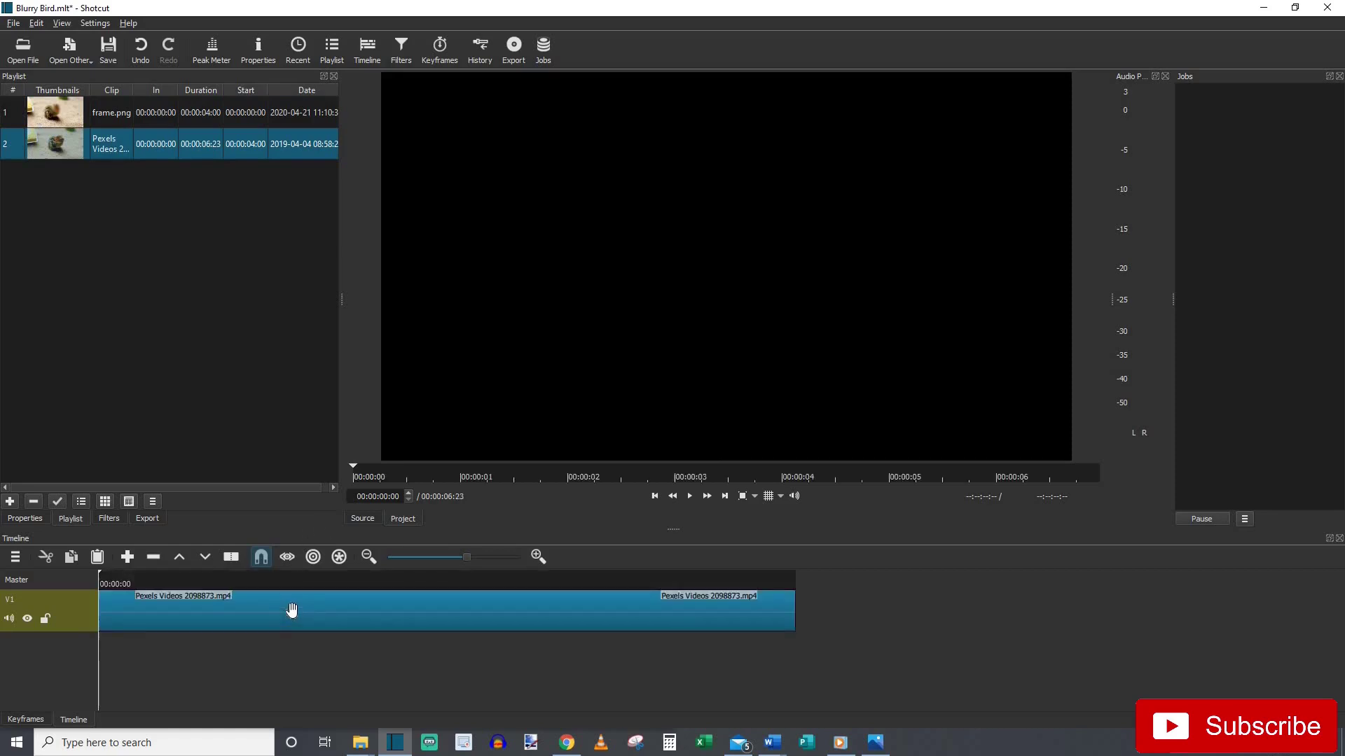
click(538, 557)
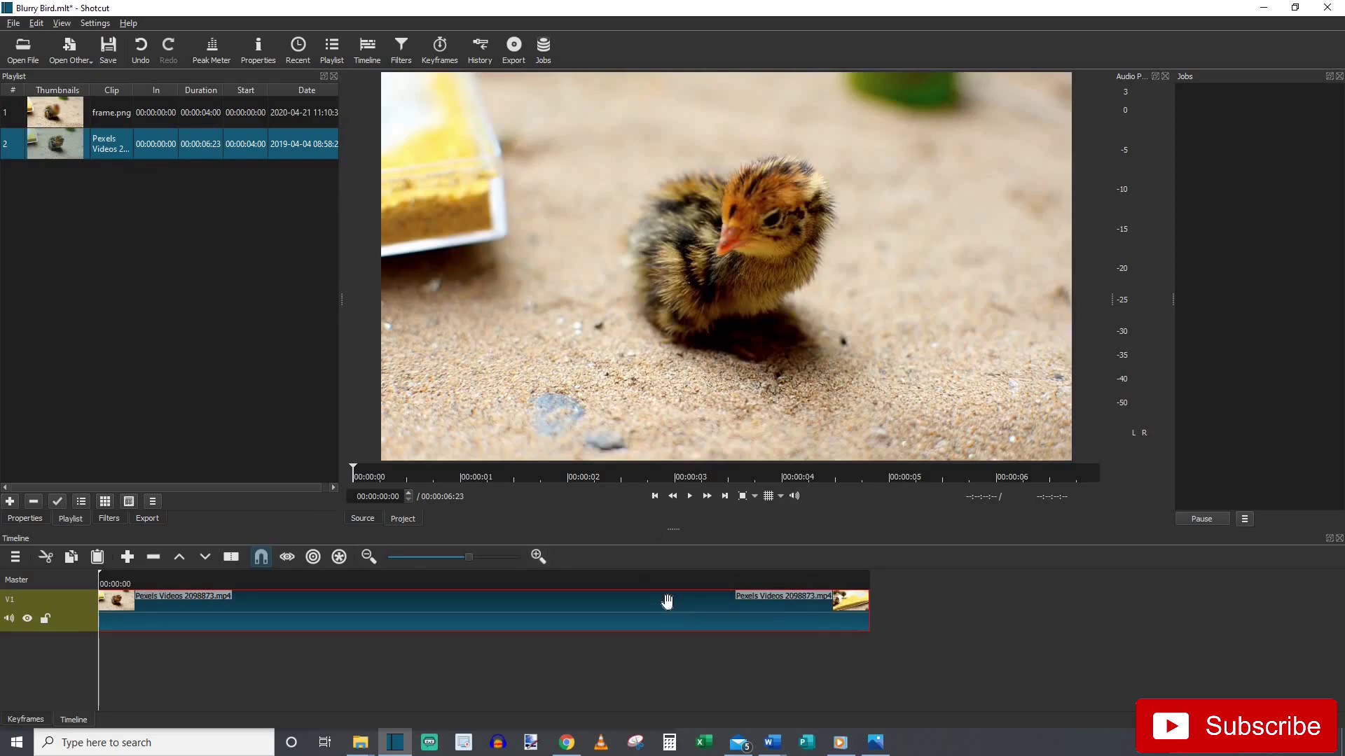
Remove frame.png from the playlist
click(101, 122)
right_click(106, 114)
click(148, 111)
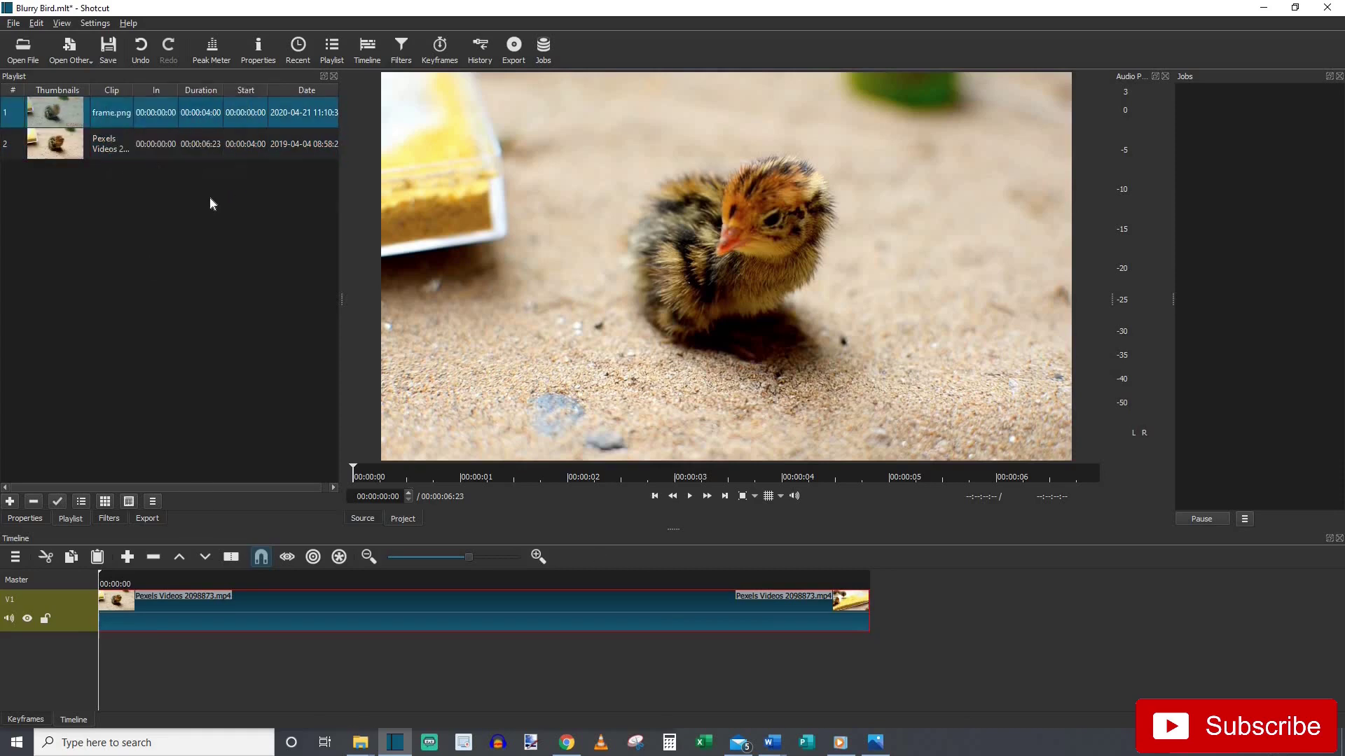
Add the Mask: Simple Shape filter to the Pexels clip by searching 'mask'
click(401, 65)
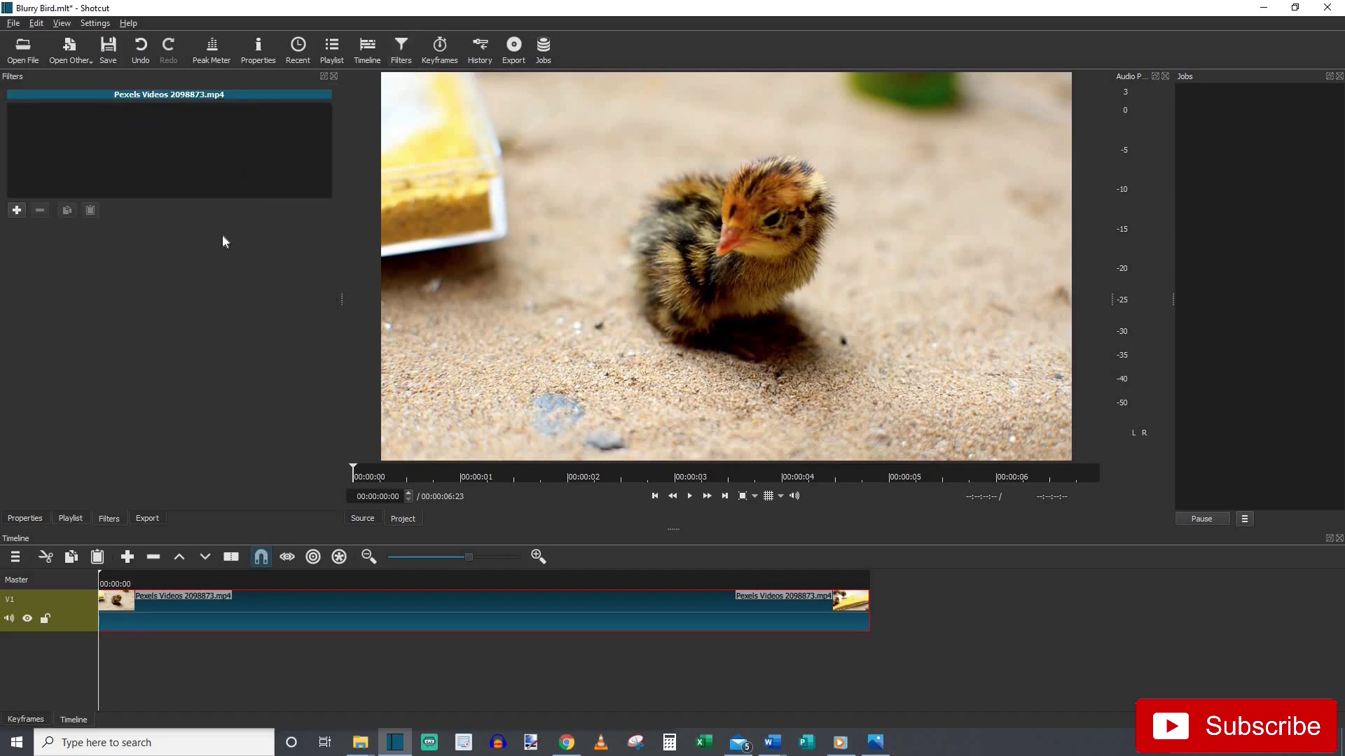
click(24, 213)
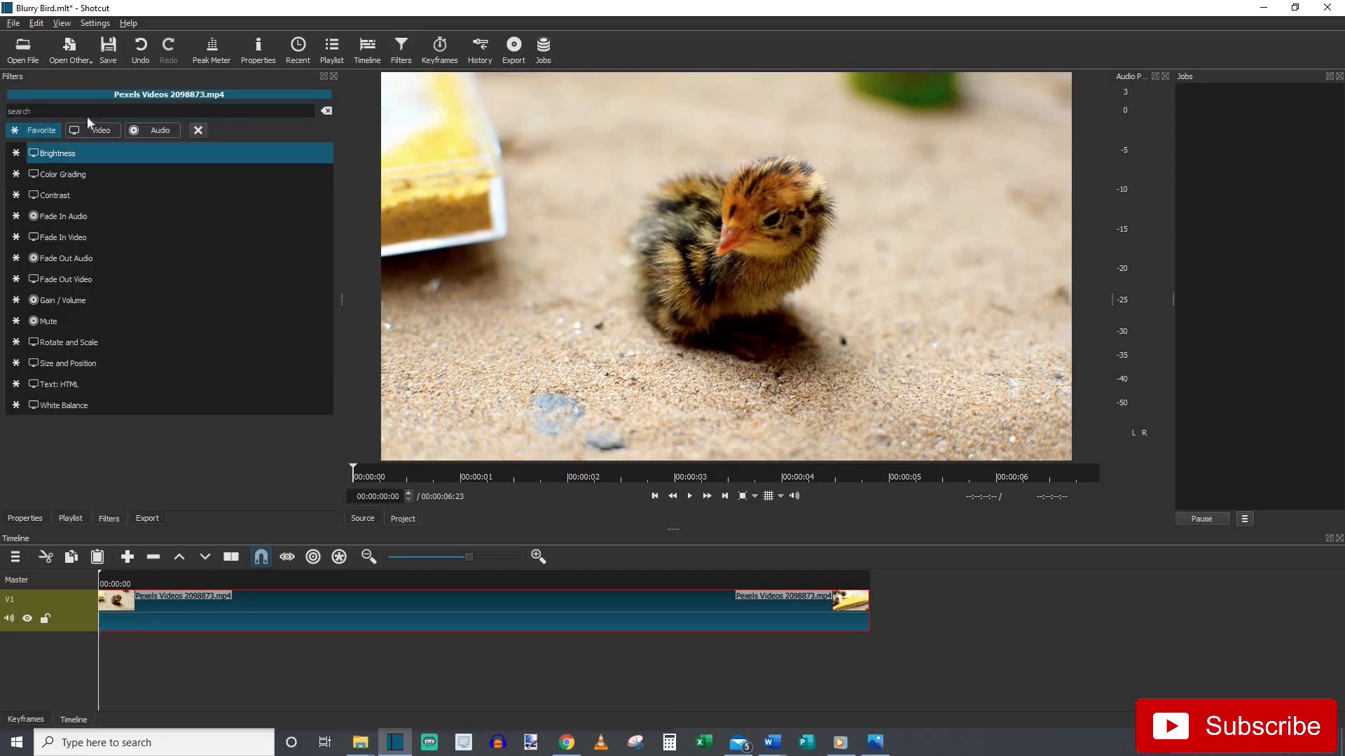
text(m)
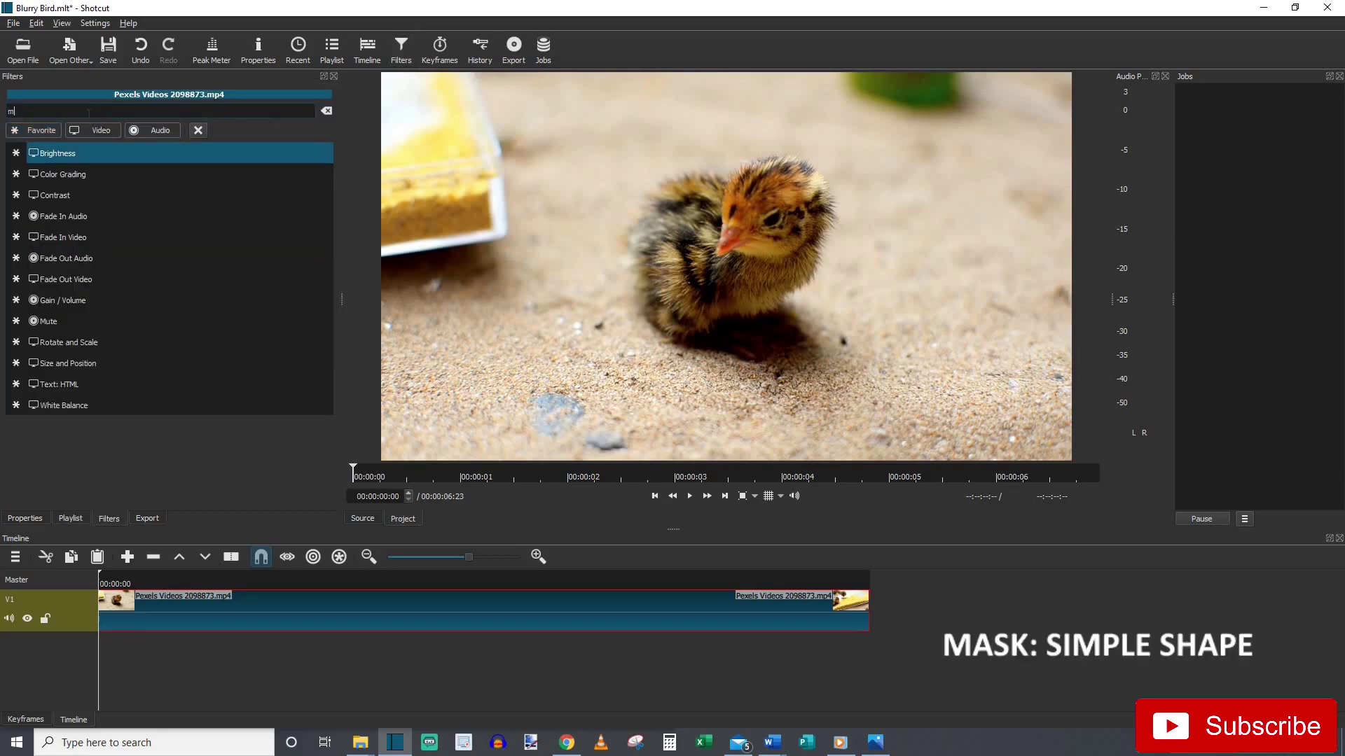
text(ask)
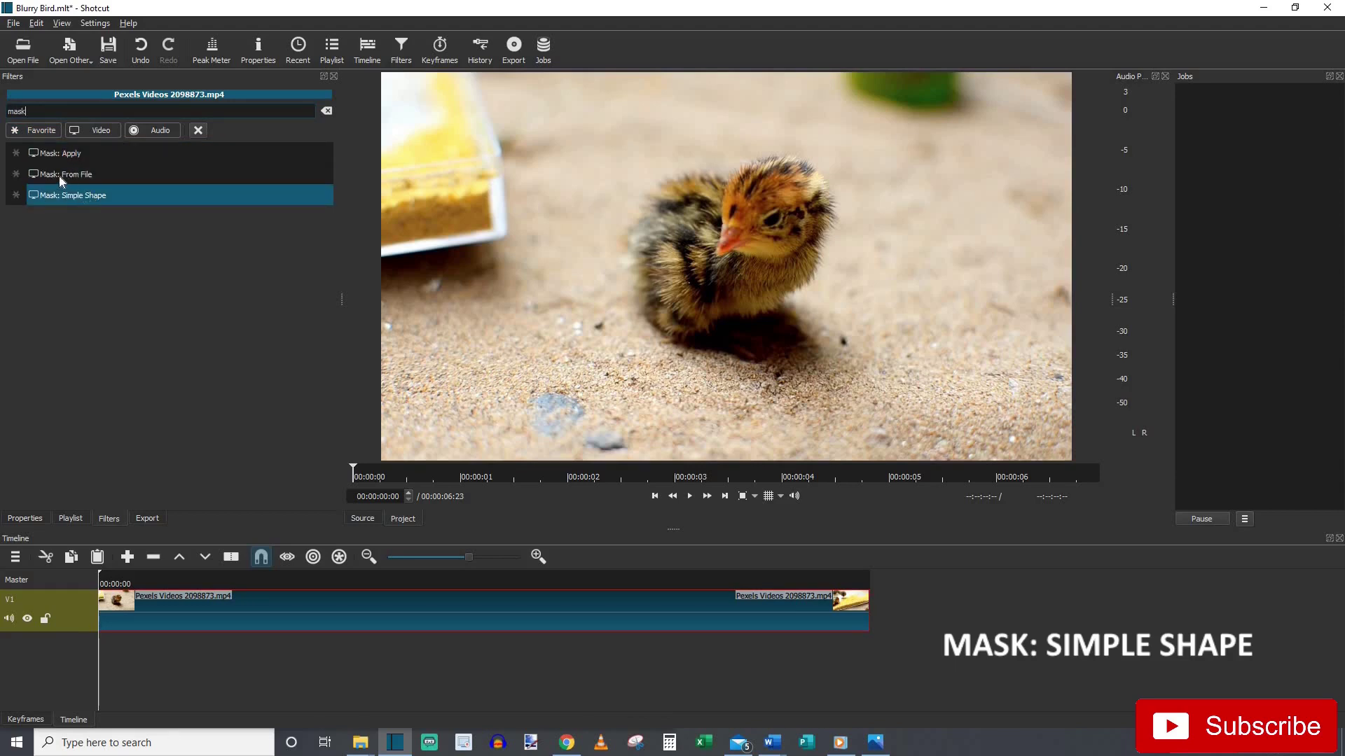
key(Return)
Add the Blur: Box filter, then the Mask: Apply filter after it
click(16, 210)
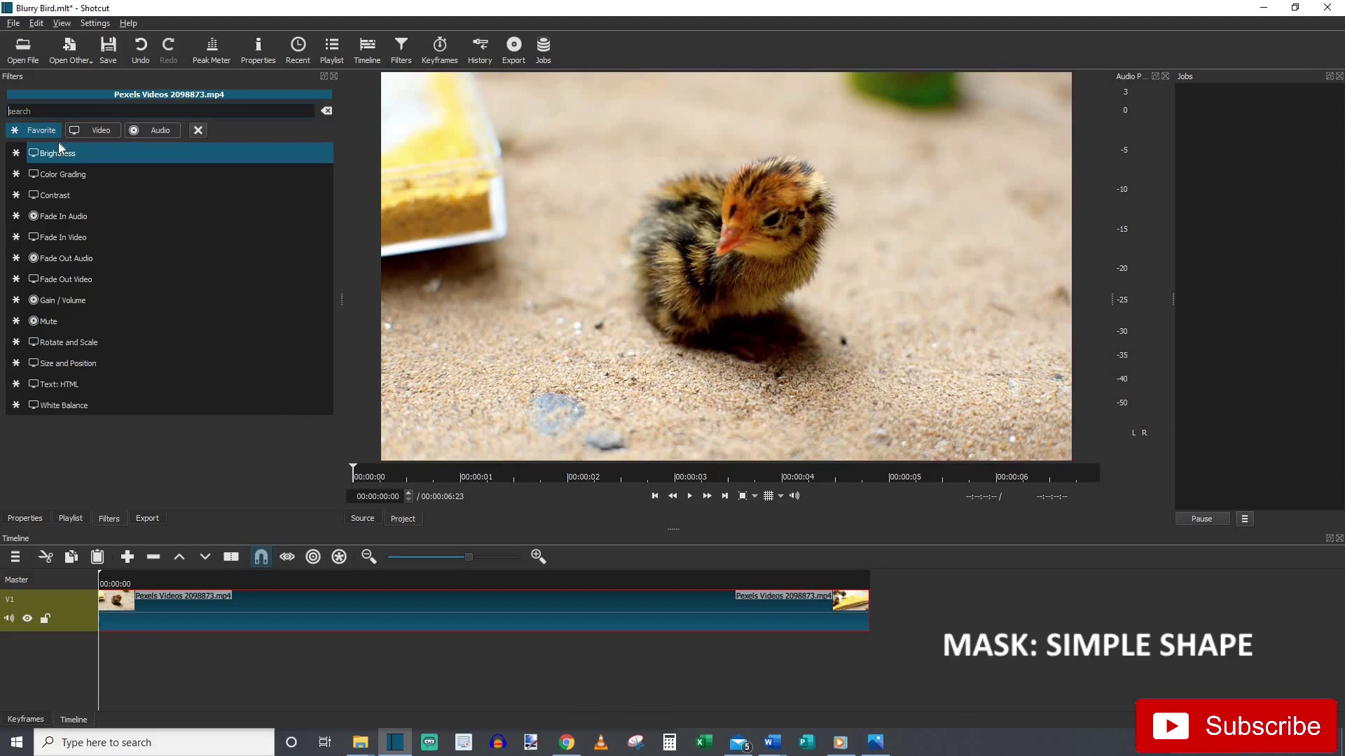
text(b)
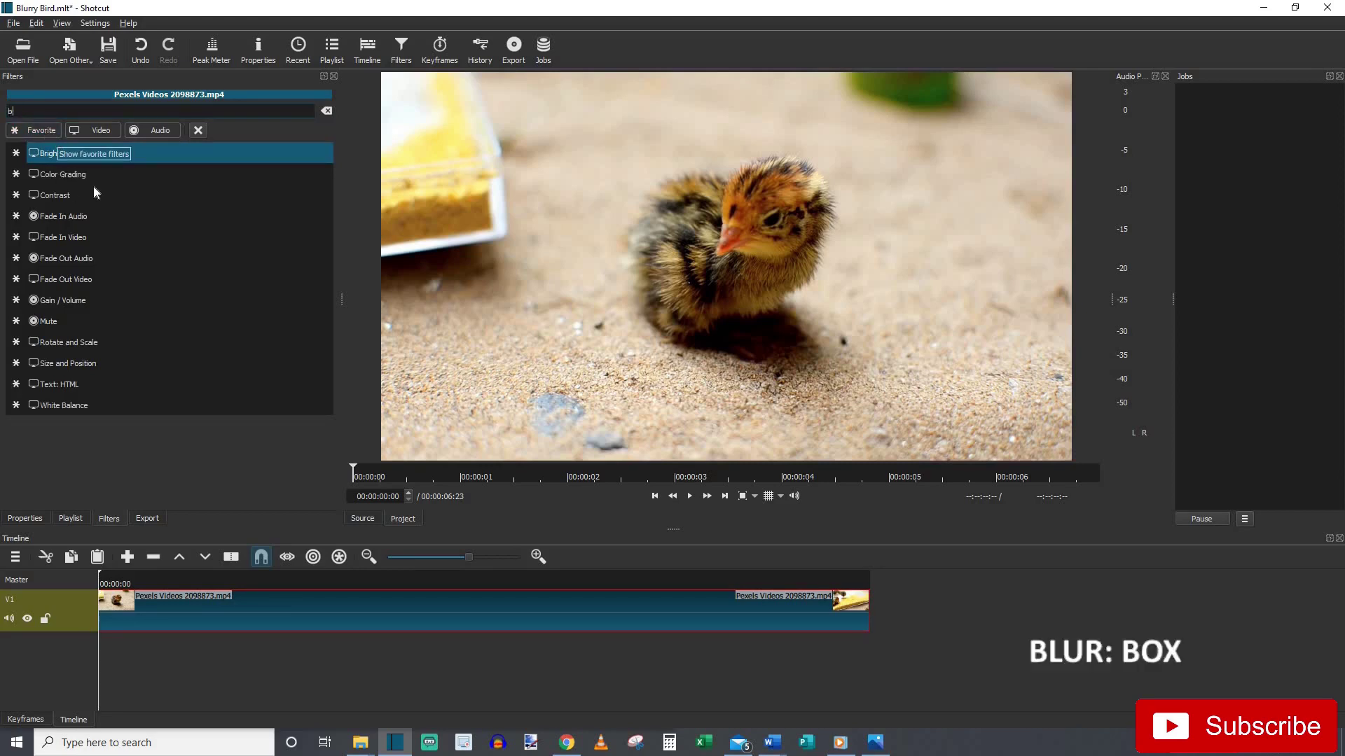
text(lur)
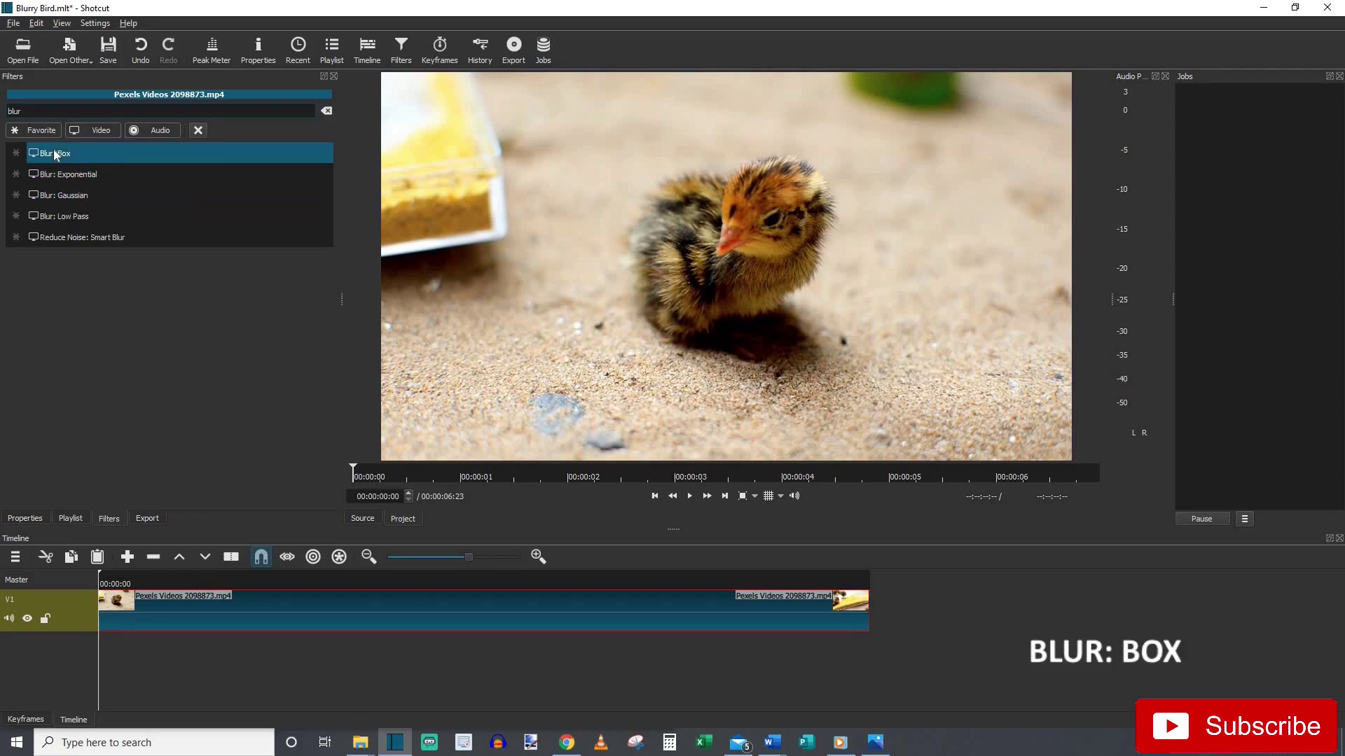
key(Return)
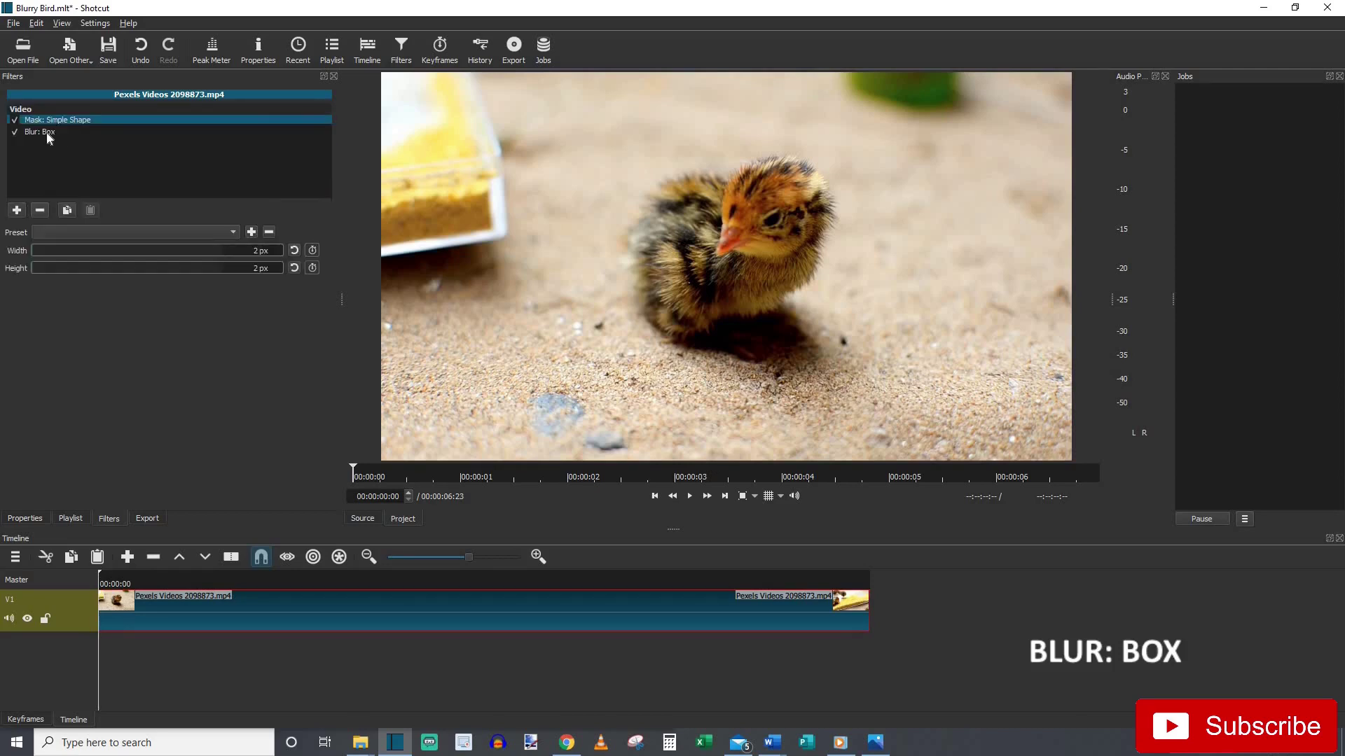
click(15, 214)
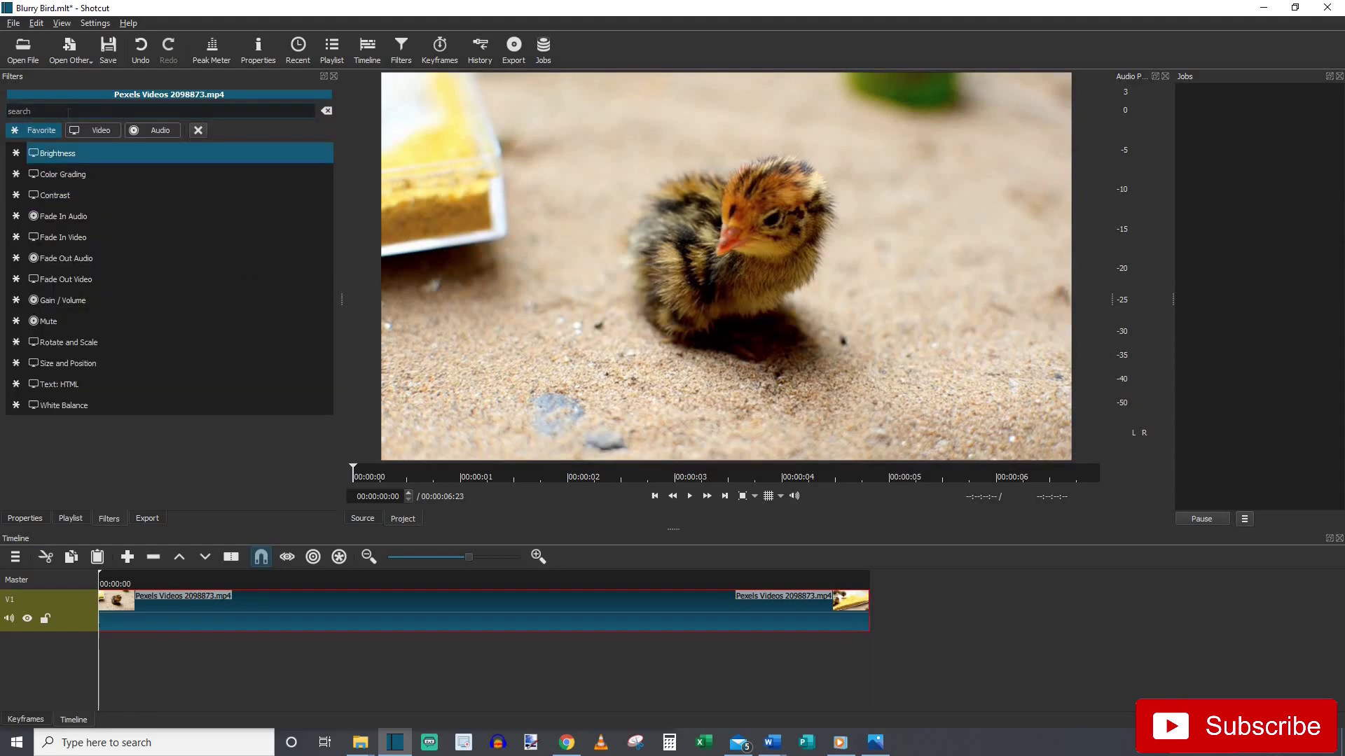
text(m)
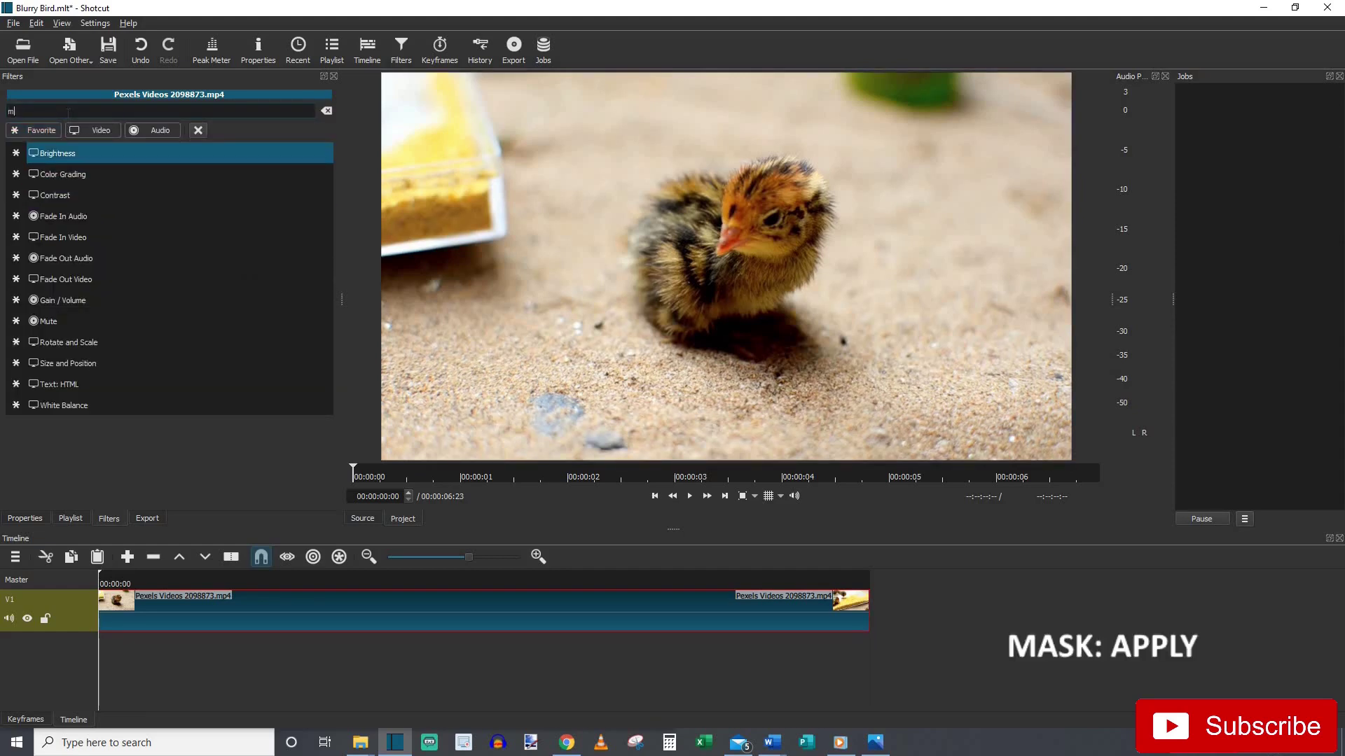
text(ask)
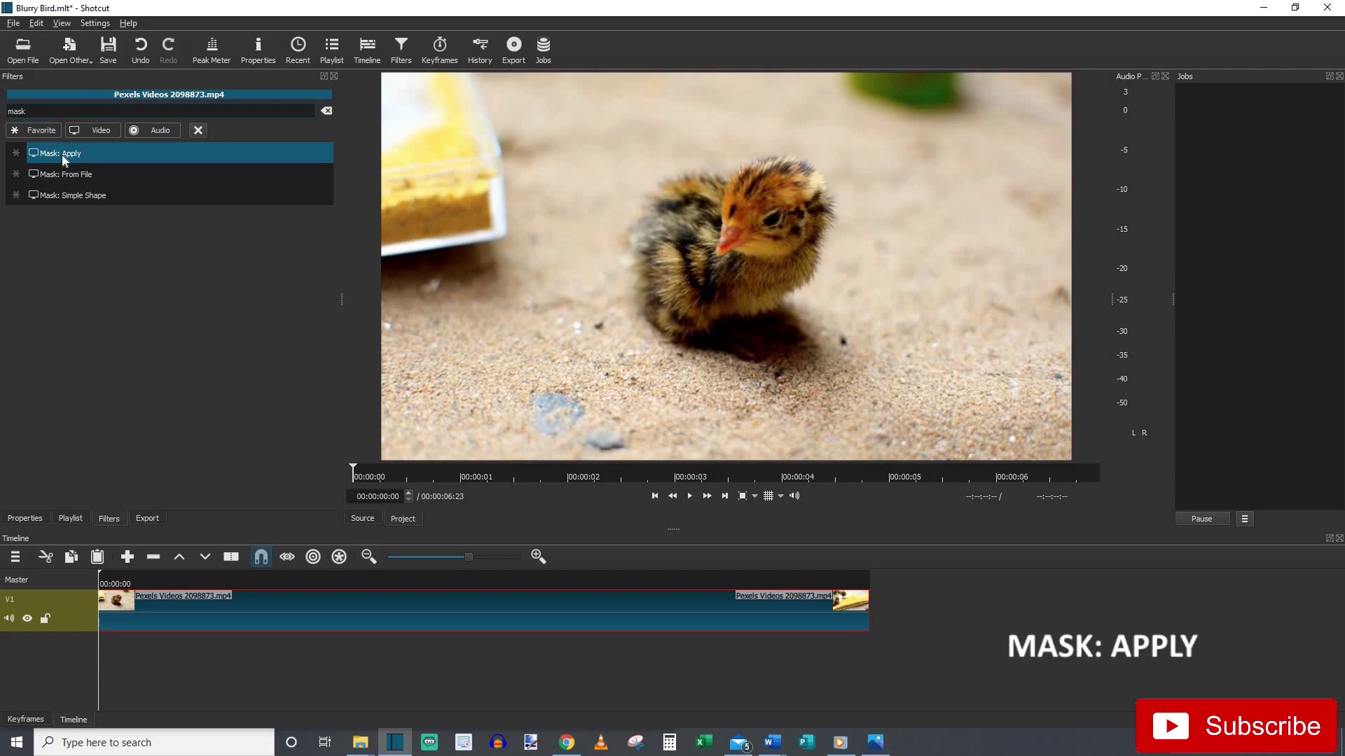
click(61, 156)
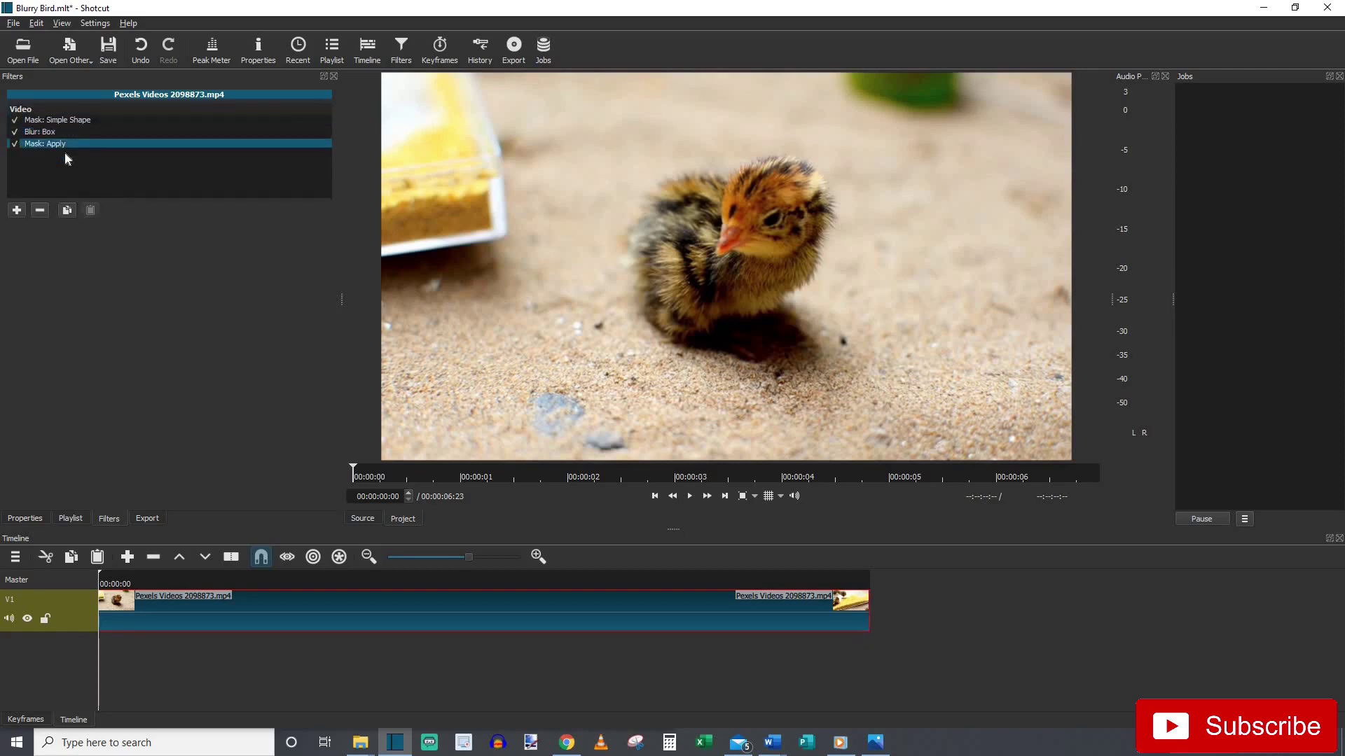
Set the Blur: Box filter's Width and Height to 52 px each
click(67, 136)
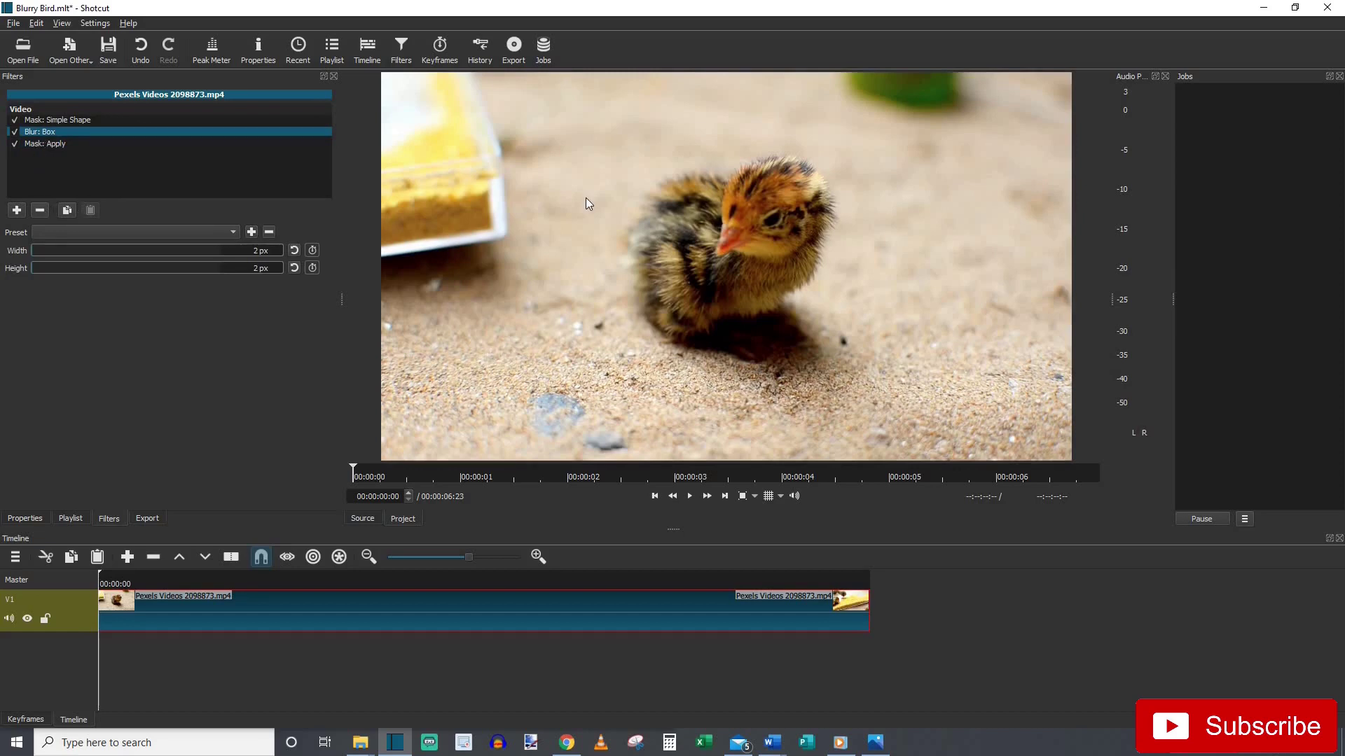
click(101, 251)
click(98, 268)
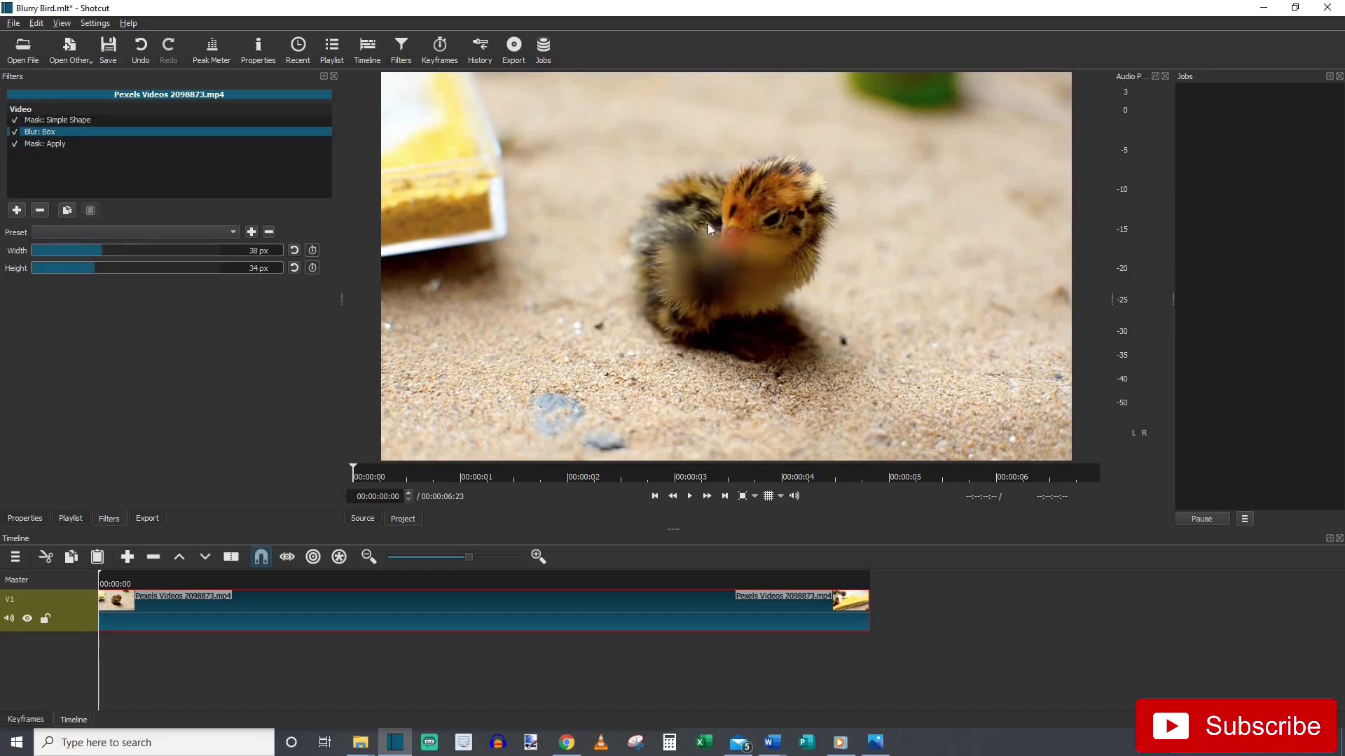
click(124, 251)
click(128, 268)
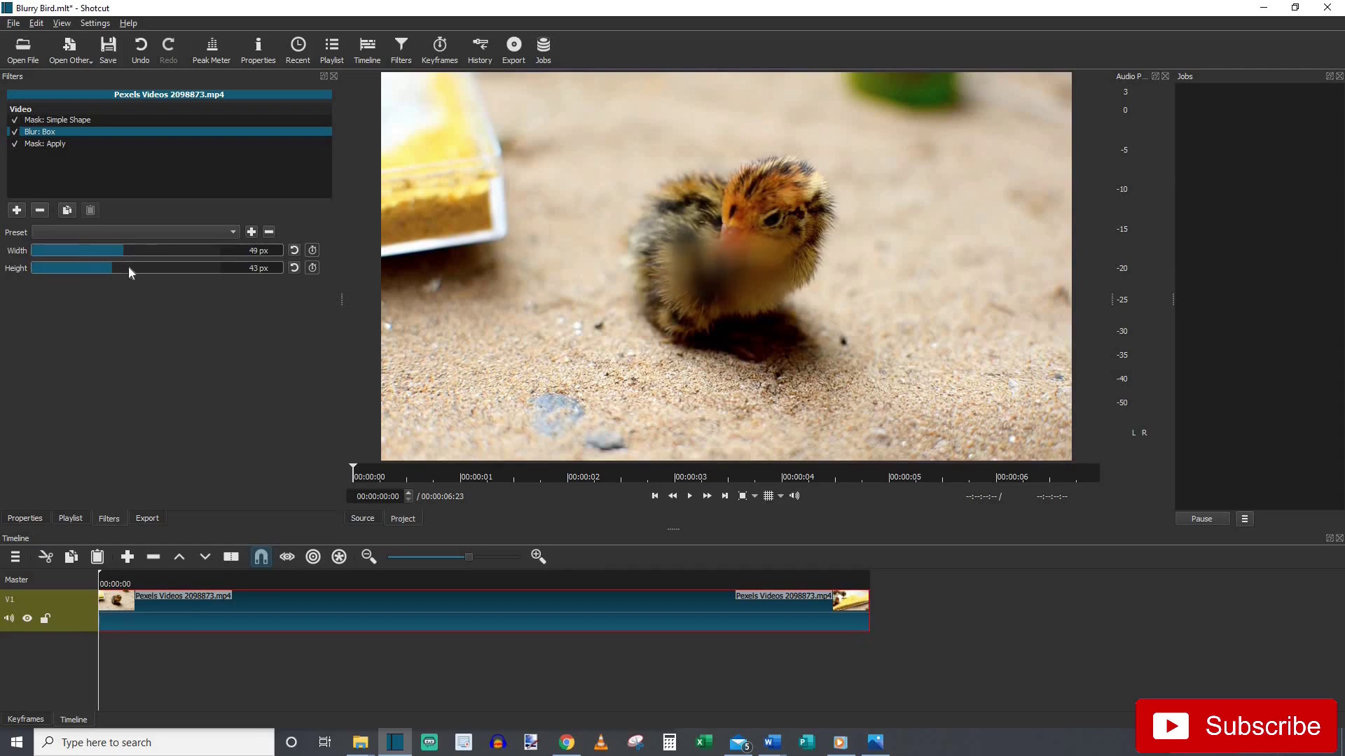
click(37, 253)
click(36, 268)
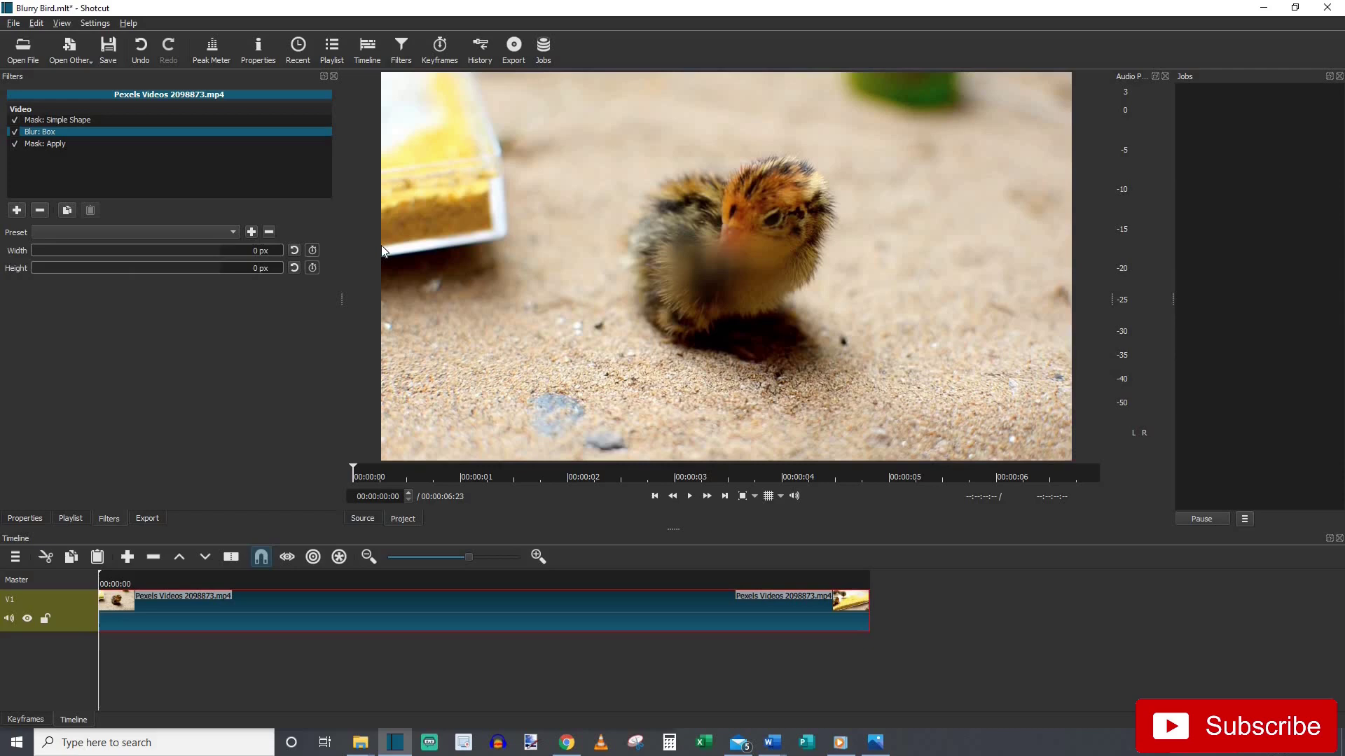
click(189, 251)
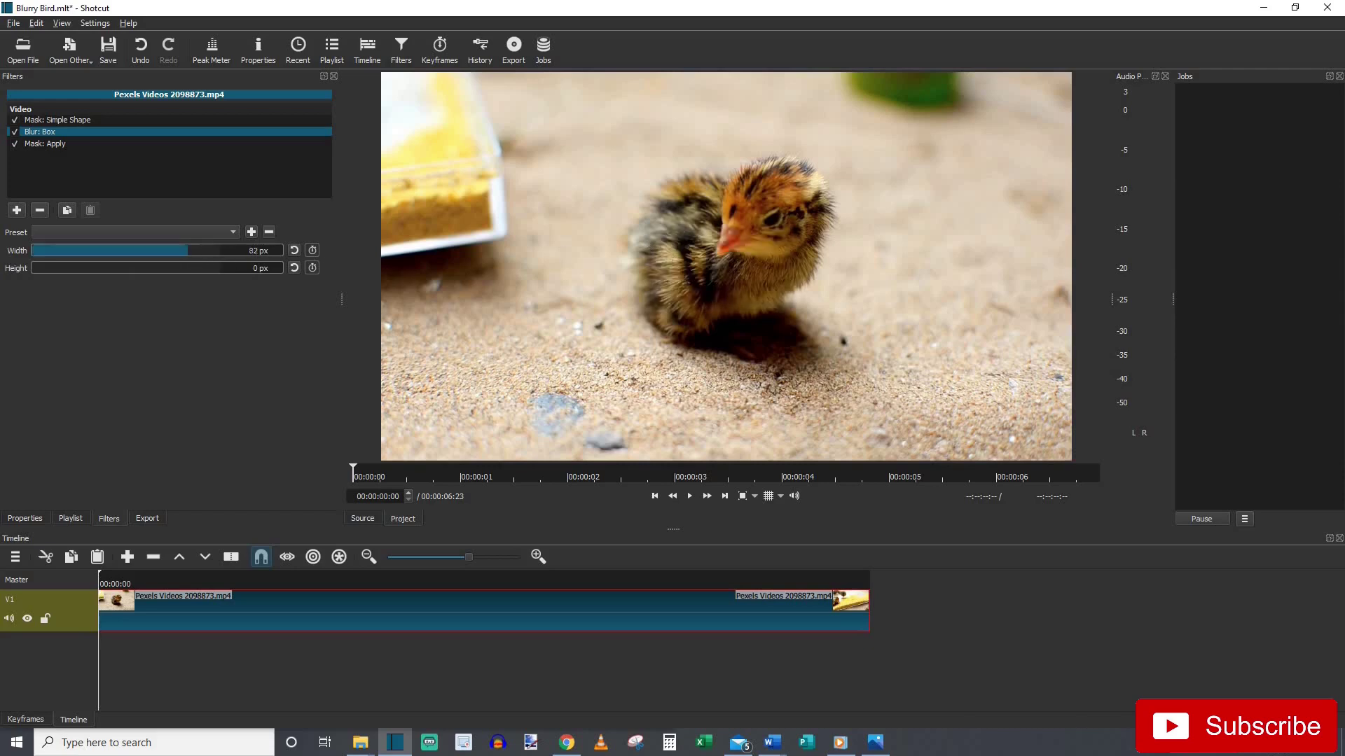
drag(204, 268, 221, 269)
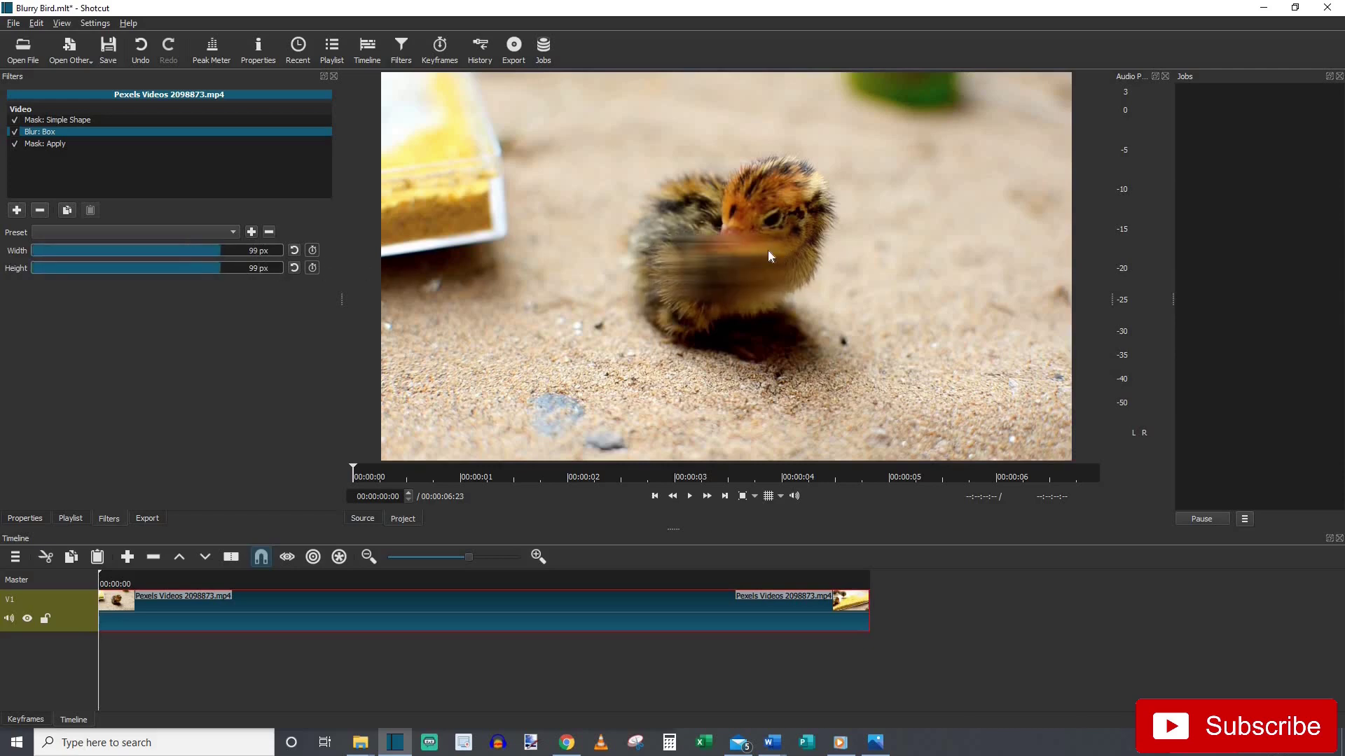
click(133, 250)
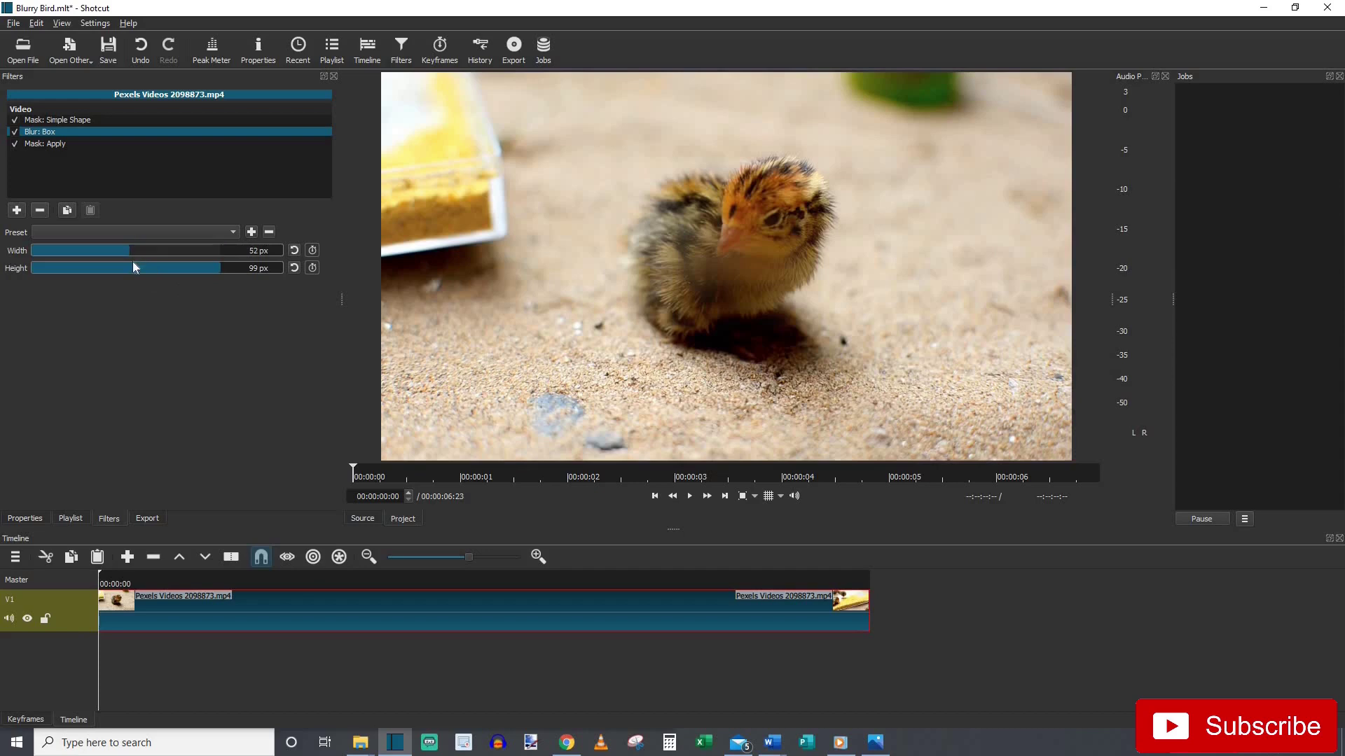
click(132, 268)
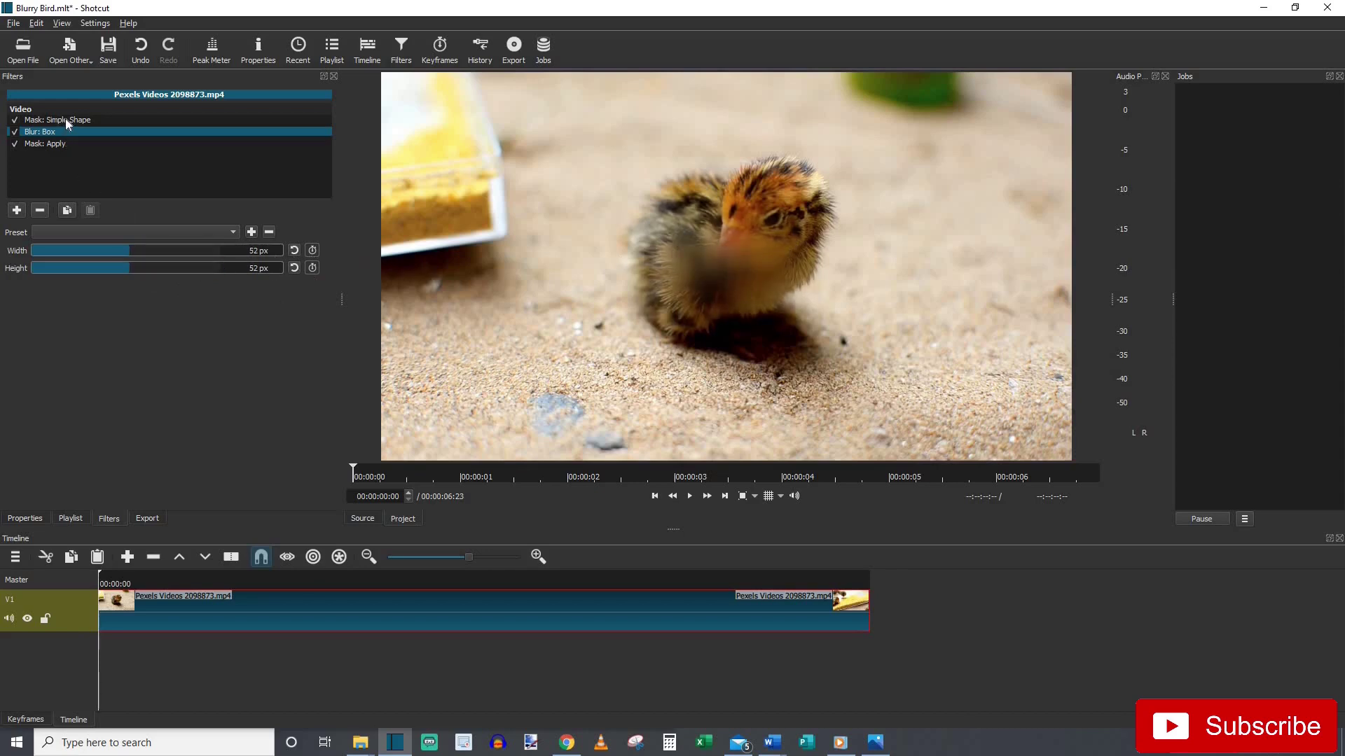
Change the Simple Shape mask to an ellipse and position it over the chick's face
click(48, 120)
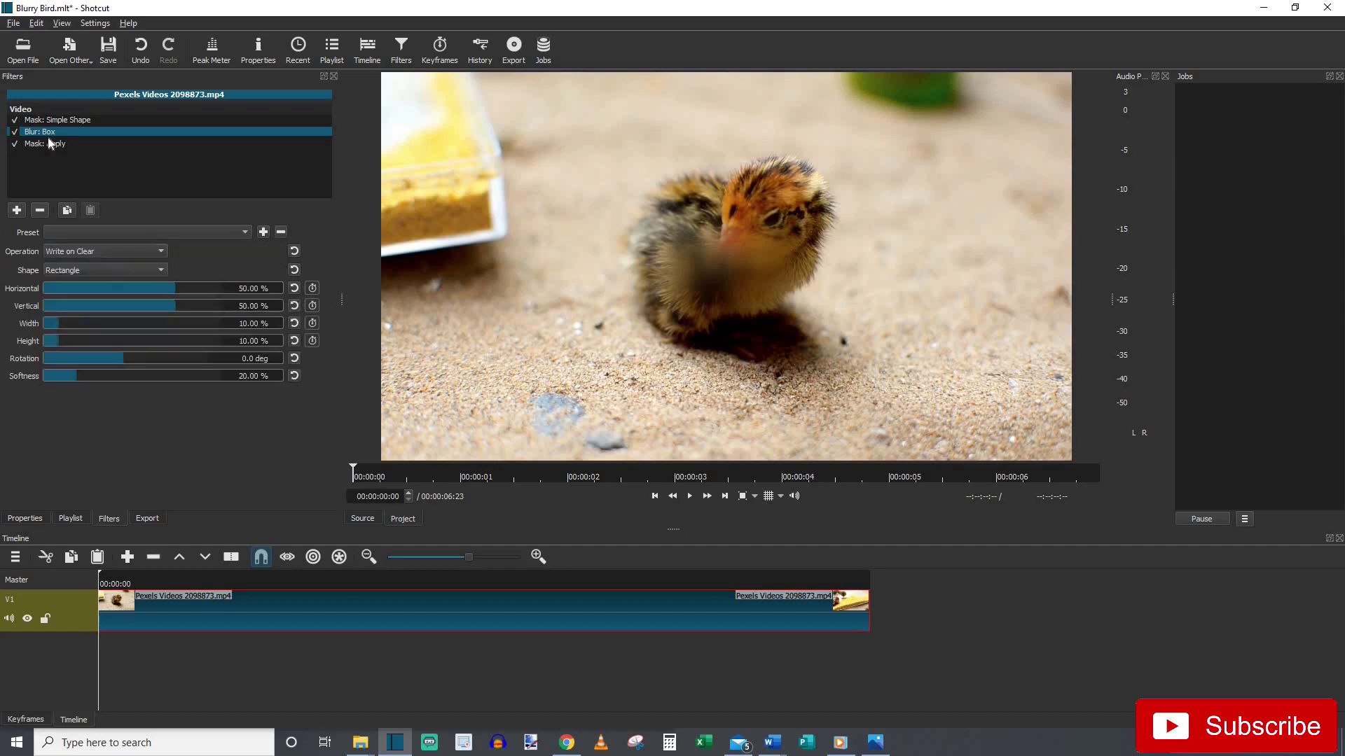
click(102, 271)
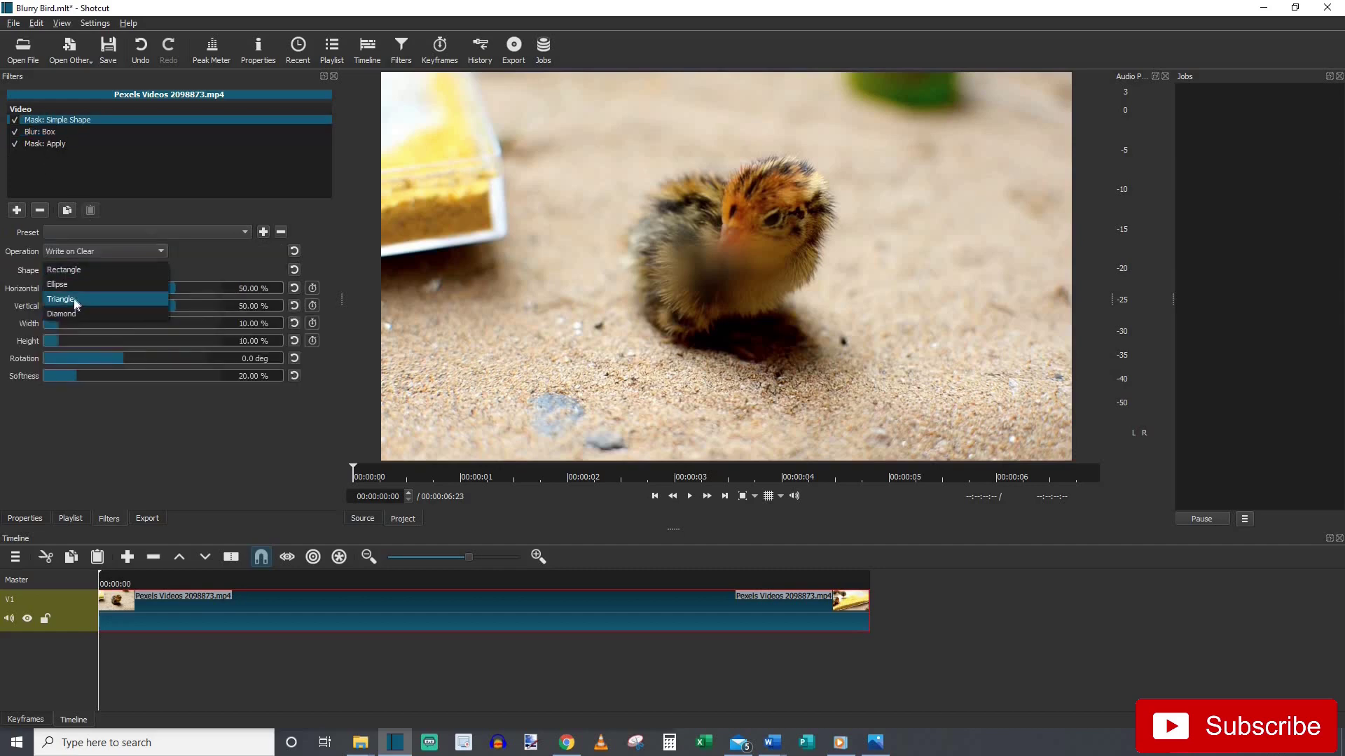
click(159, 283)
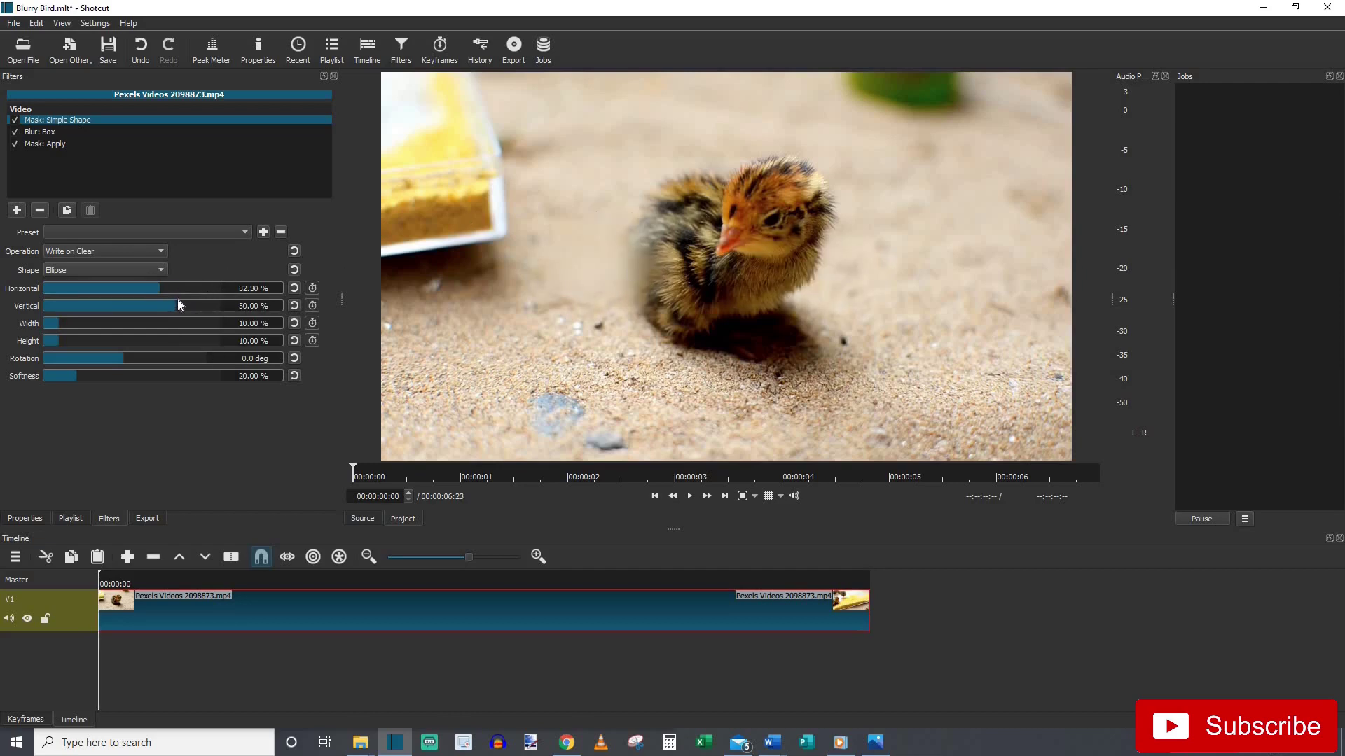
drag(185, 307, 187, 307)
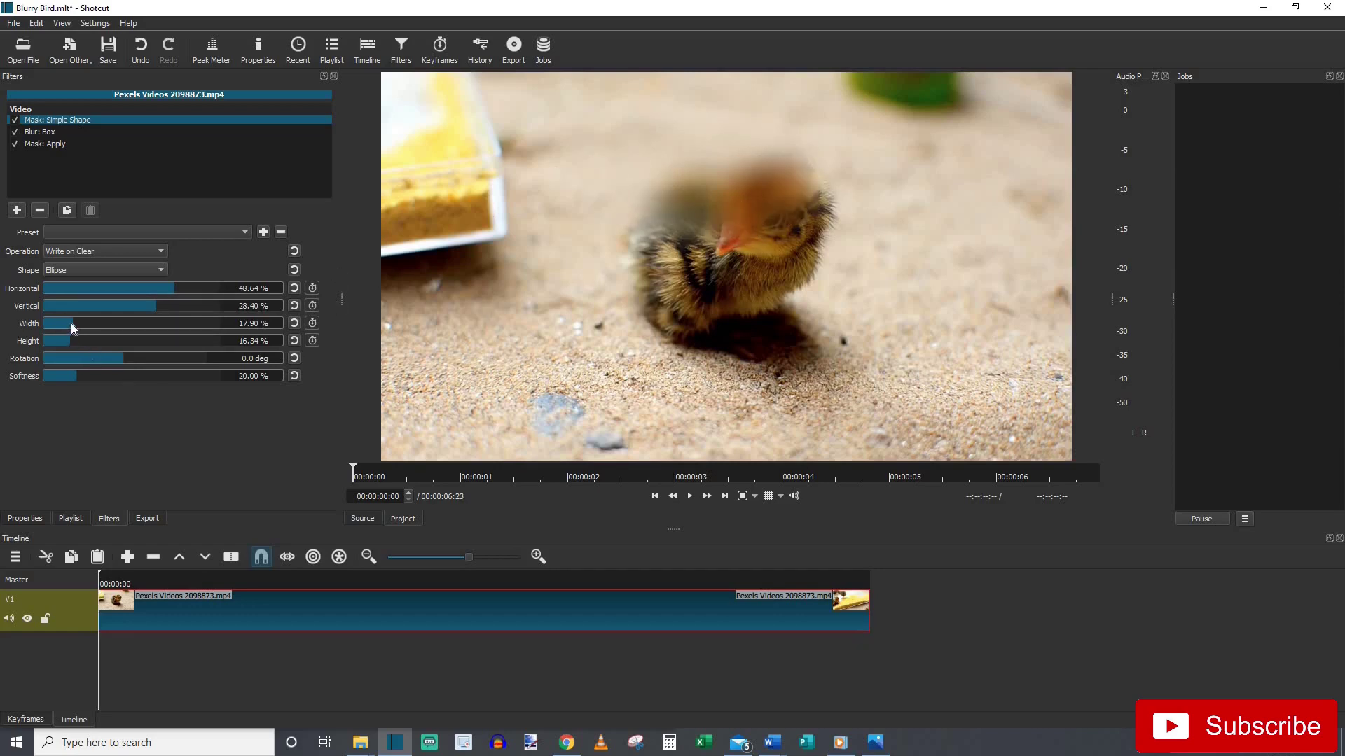
click(116, 270)
click(105, 270)
Set the mask edge softness to 11.67 %
drag(112, 380, 267, 372)
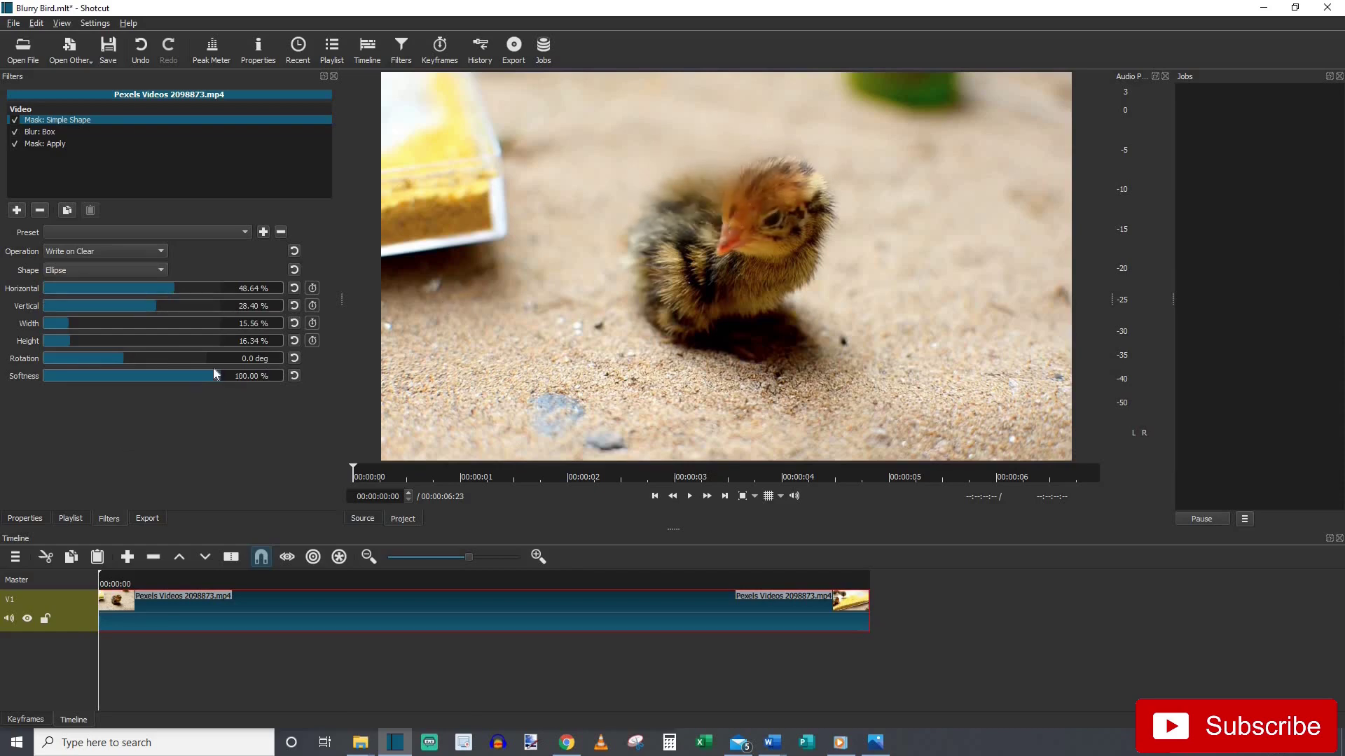
click(44, 377)
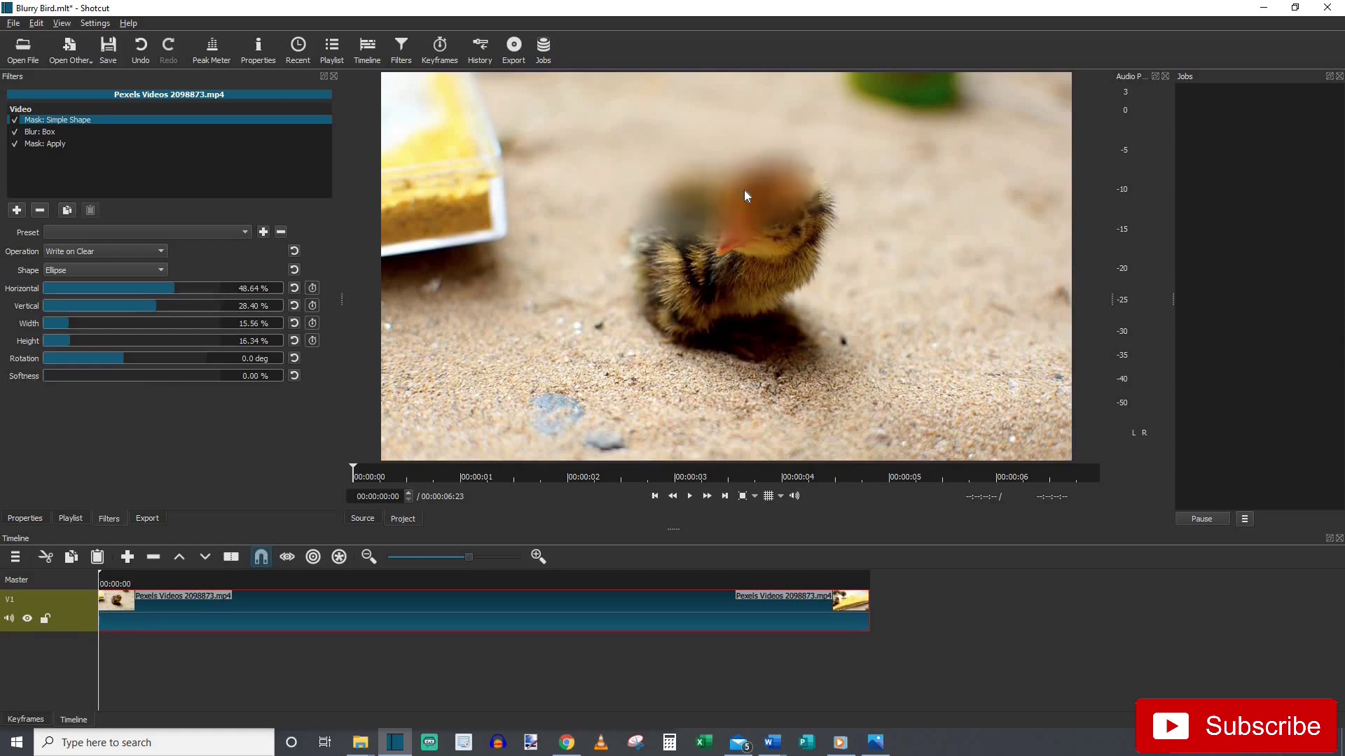
click(63, 376)
Check early frames, then move the ellipse to 54.09 % horizontal and 35.41 % vertical
click(107, 584)
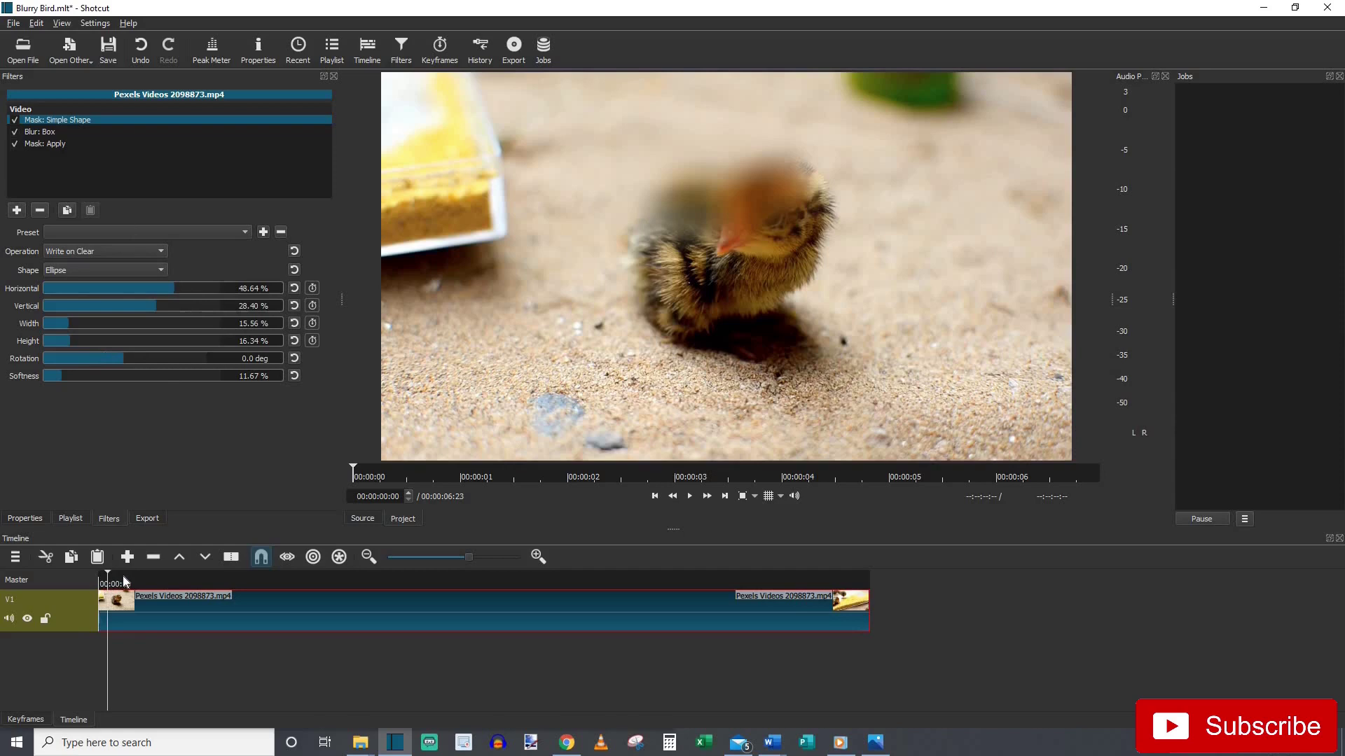
click(104, 584)
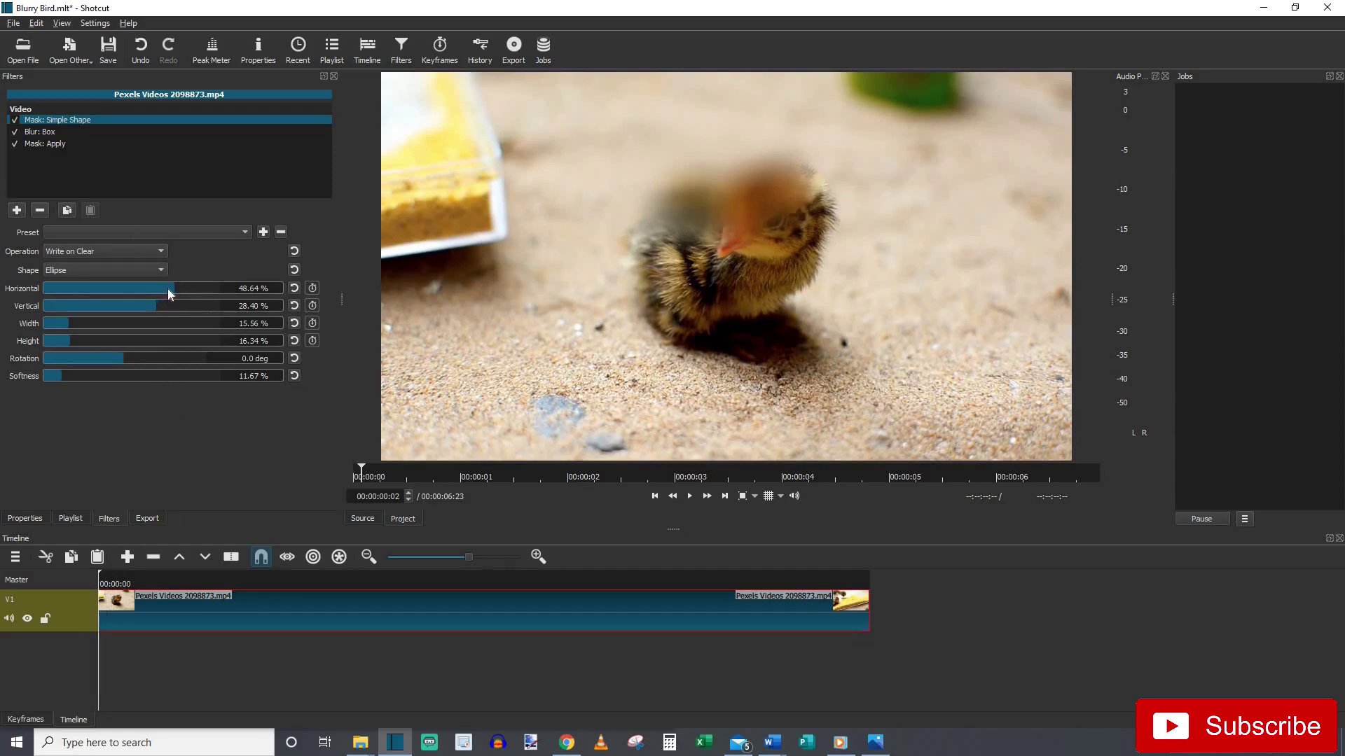
key(Home)
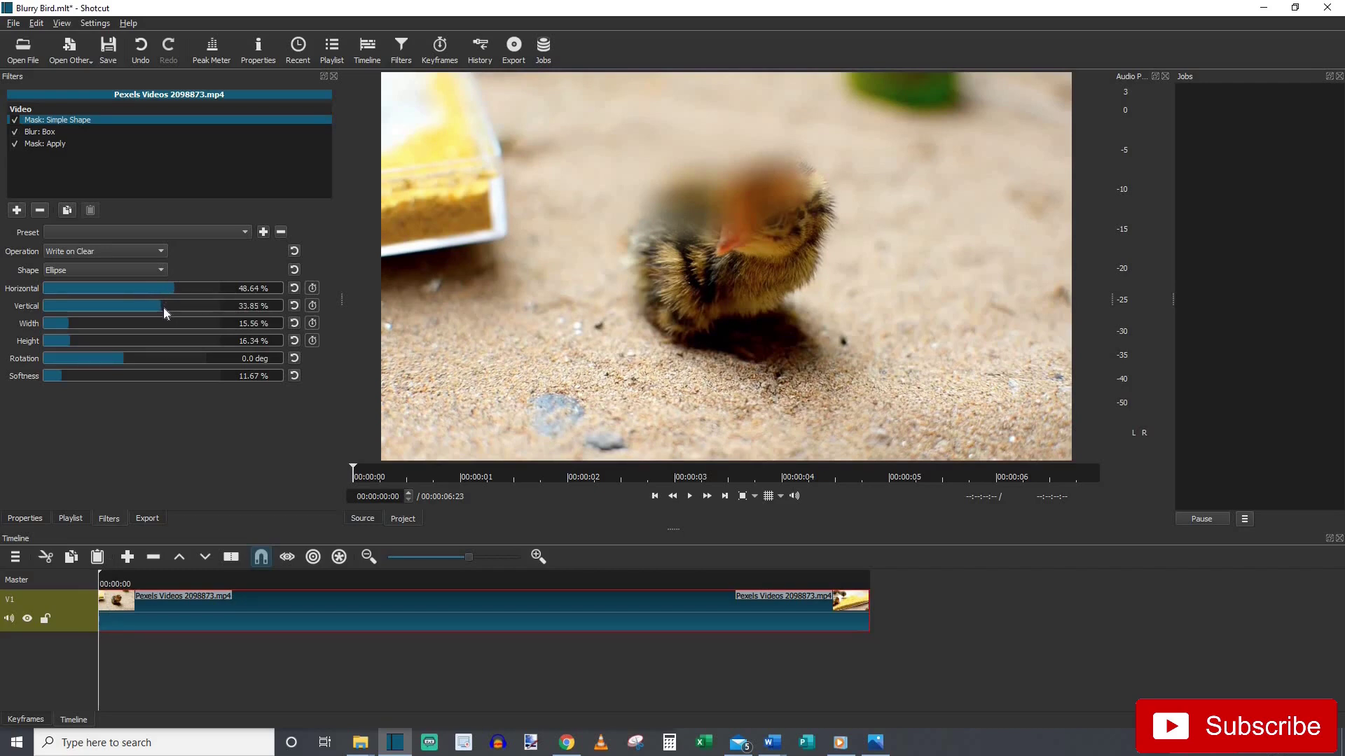
drag(163, 309, 165, 308)
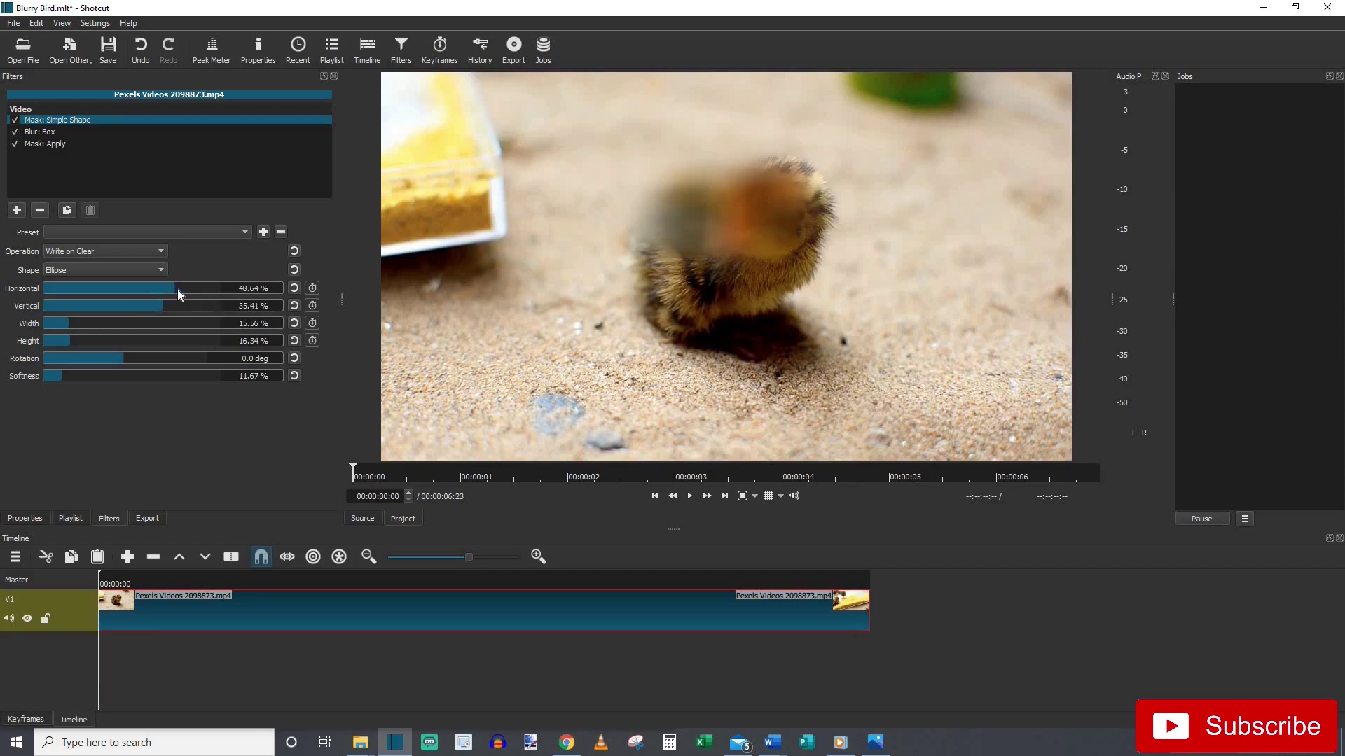
click(180, 289)
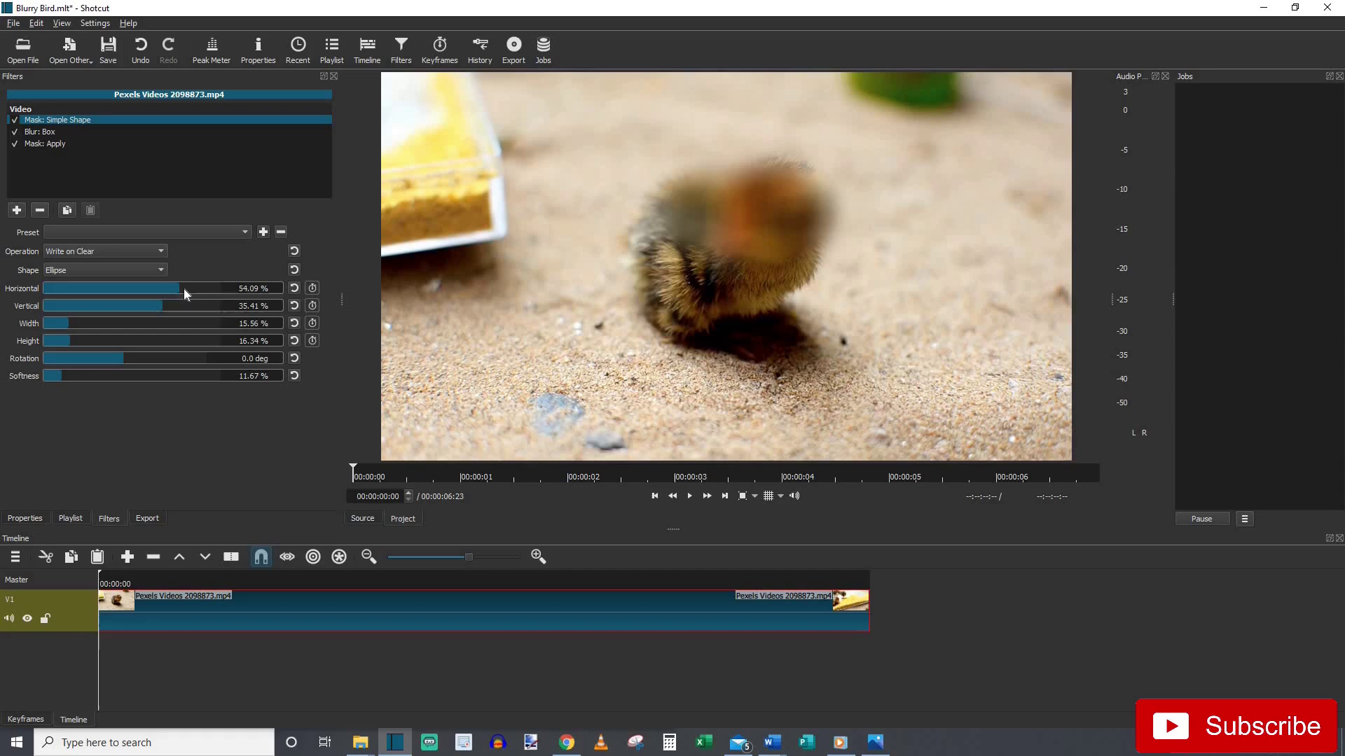
Scrub forward to frame 8 to check the ellipse still covers the head
click(113, 582)
click(129, 581)
click(141, 581)
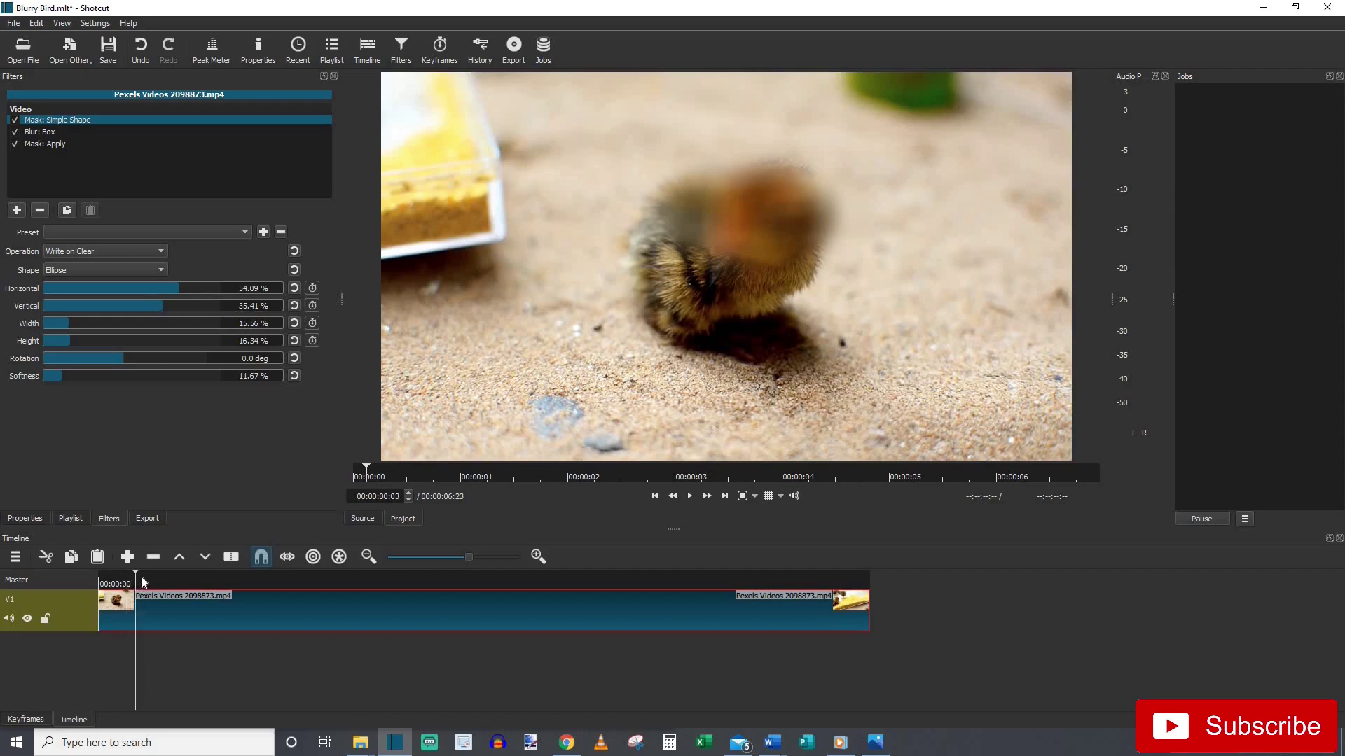
click(144, 581)
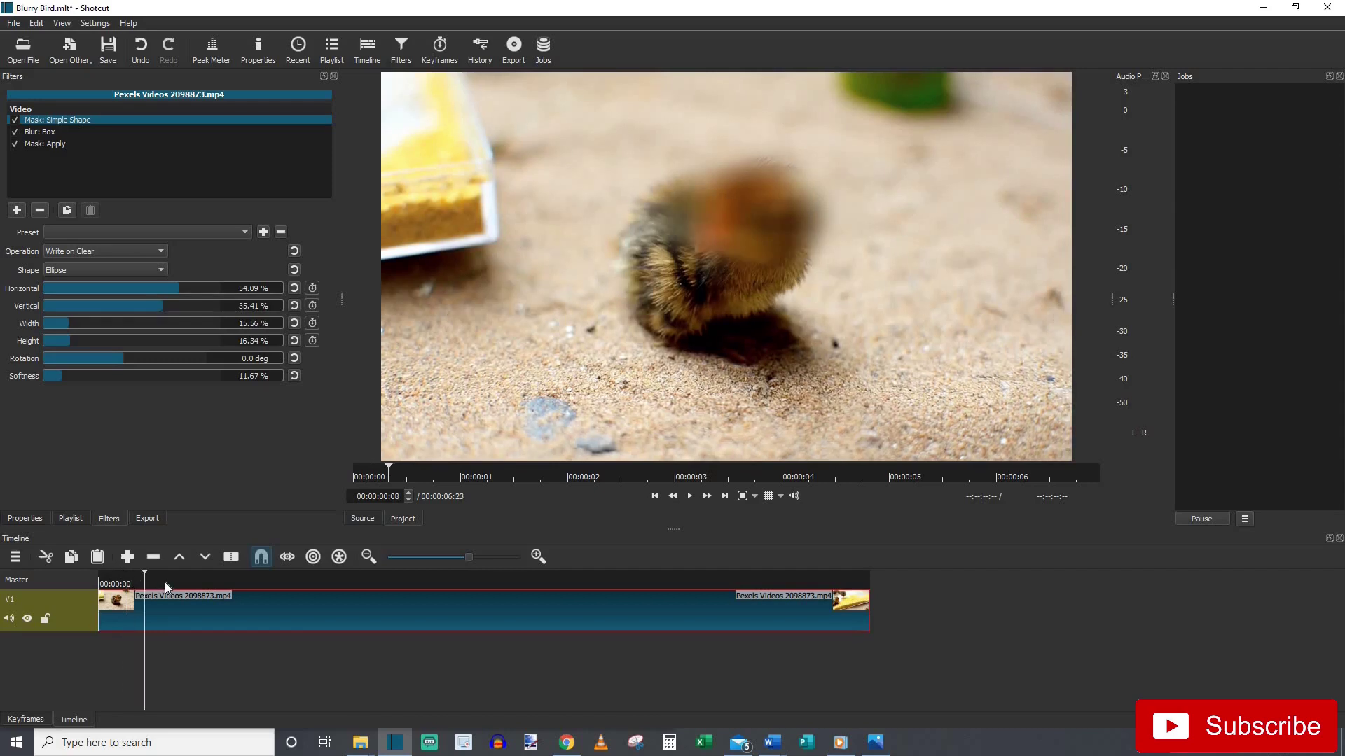
Step through the first second of the clip, checking the blur stays on the head
key(Right)
key(Right)
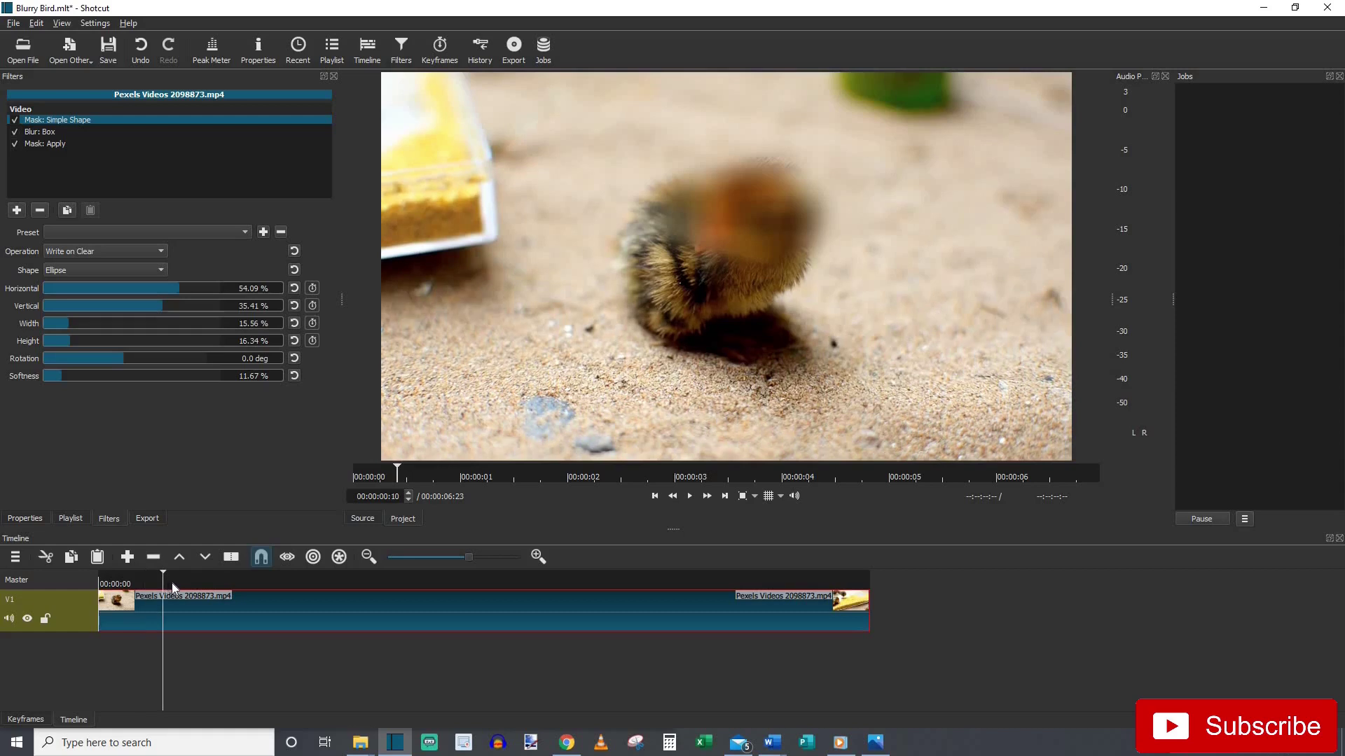
click(177, 582)
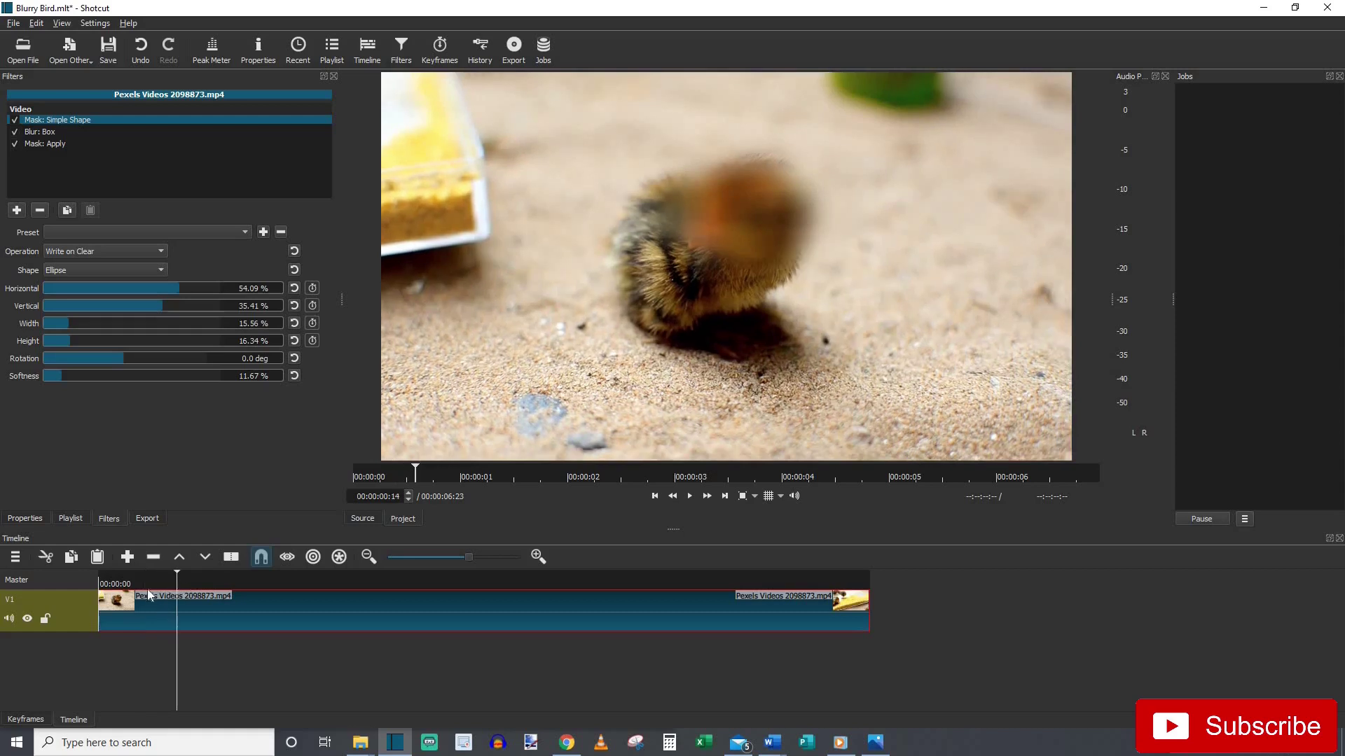
click(186, 586)
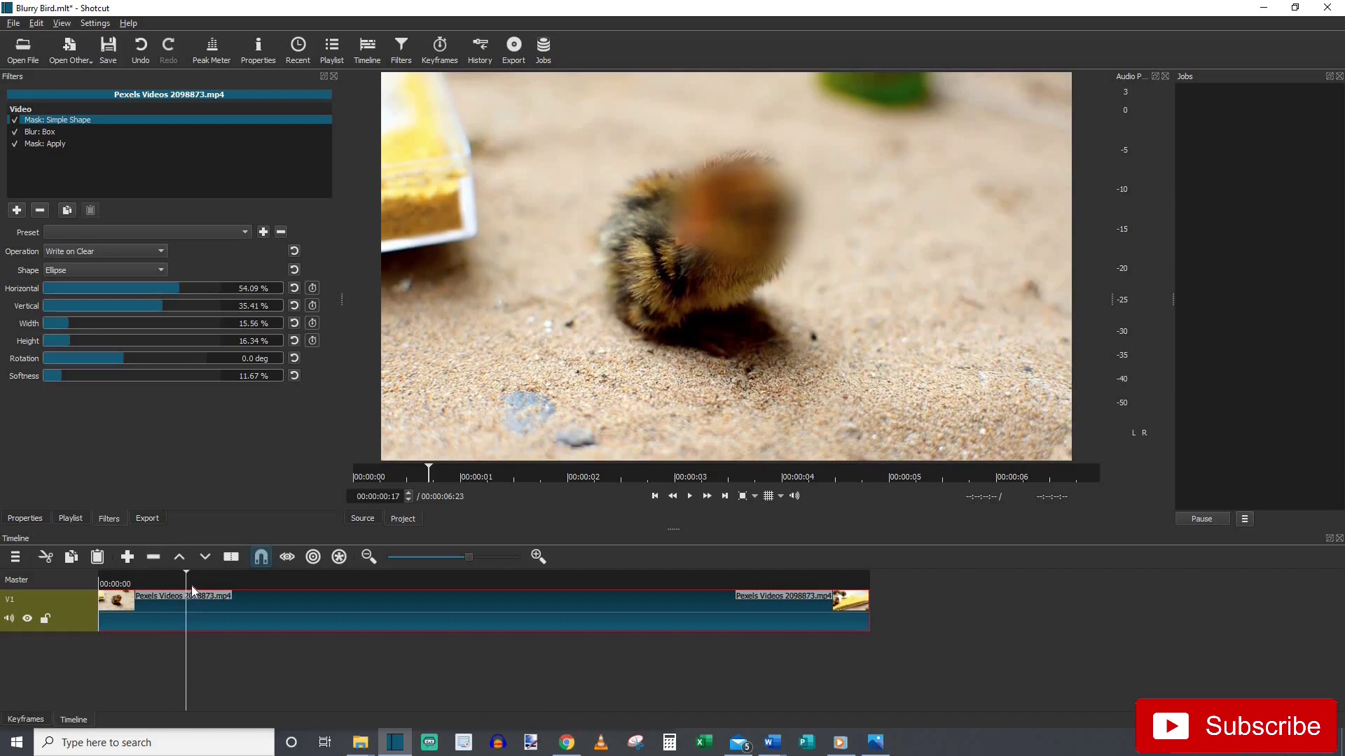
click(205, 581)
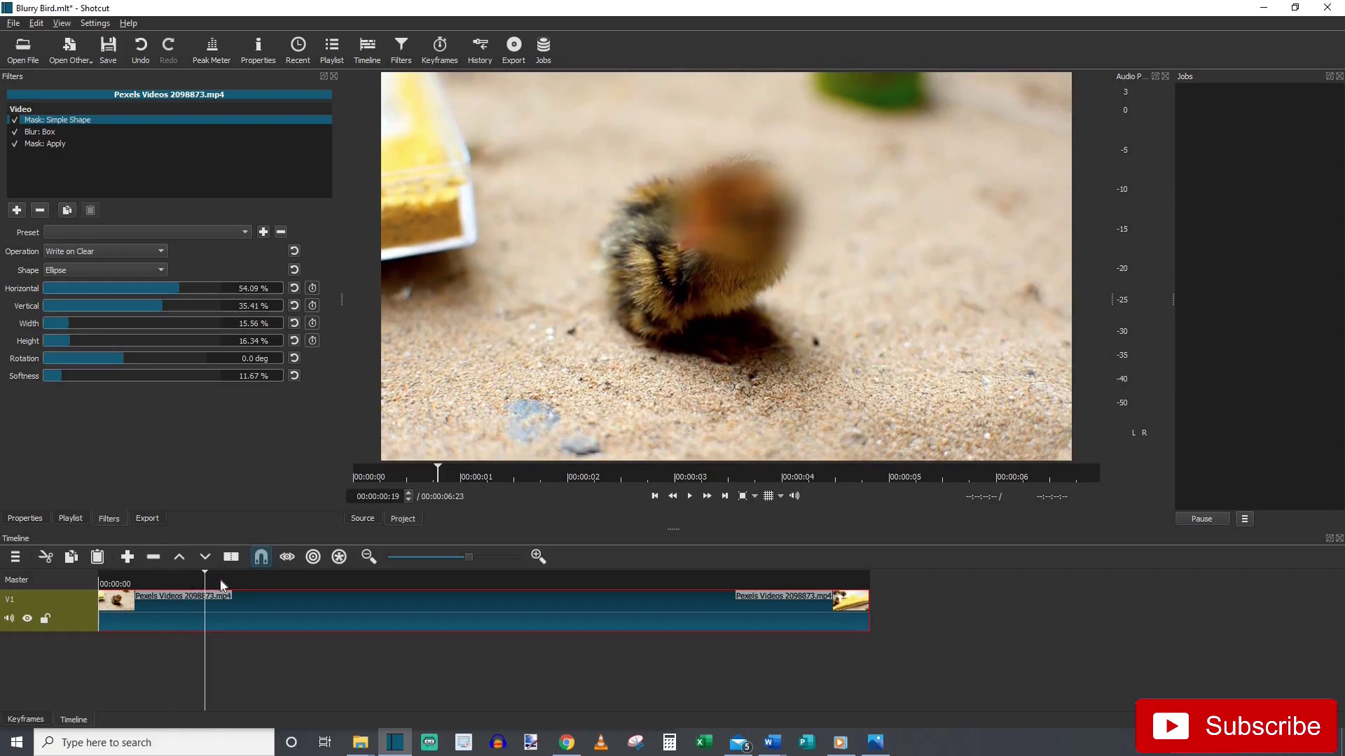
click(220, 581)
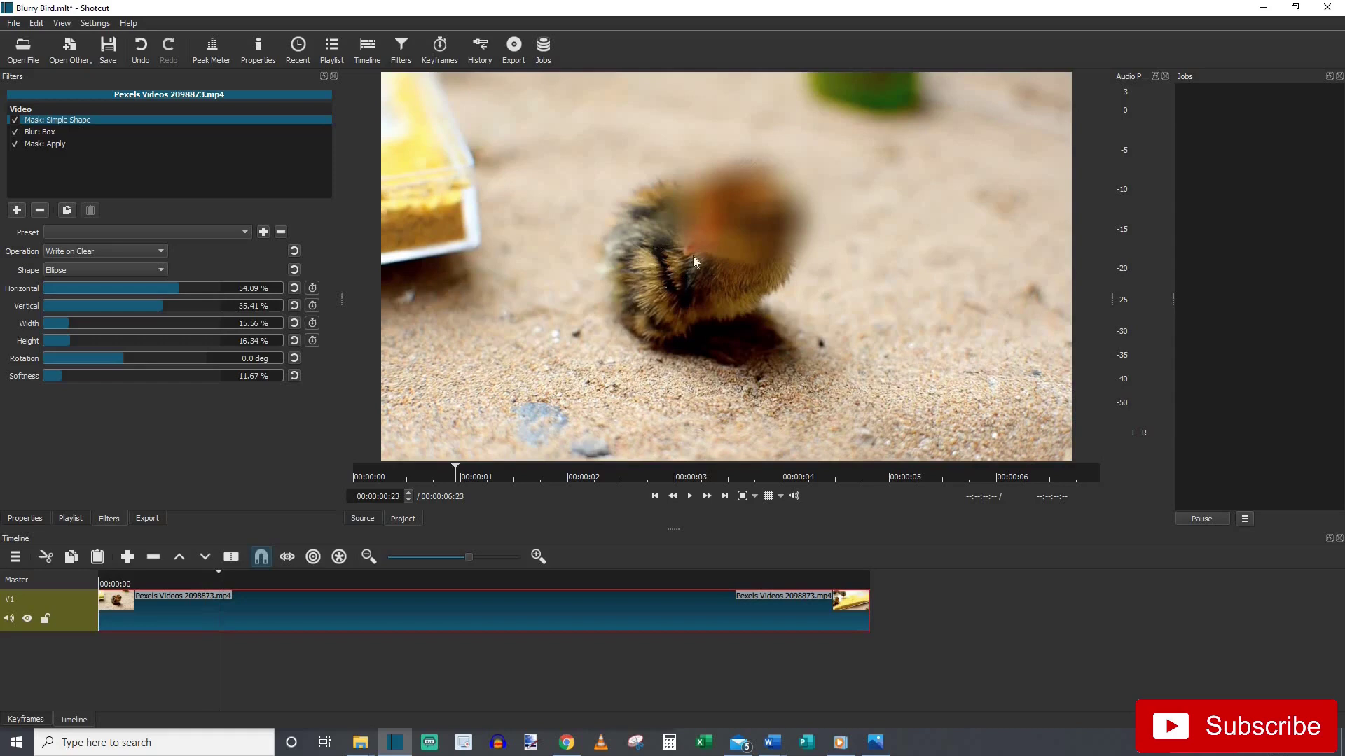
key(Right)
key(Right)
key(Right)
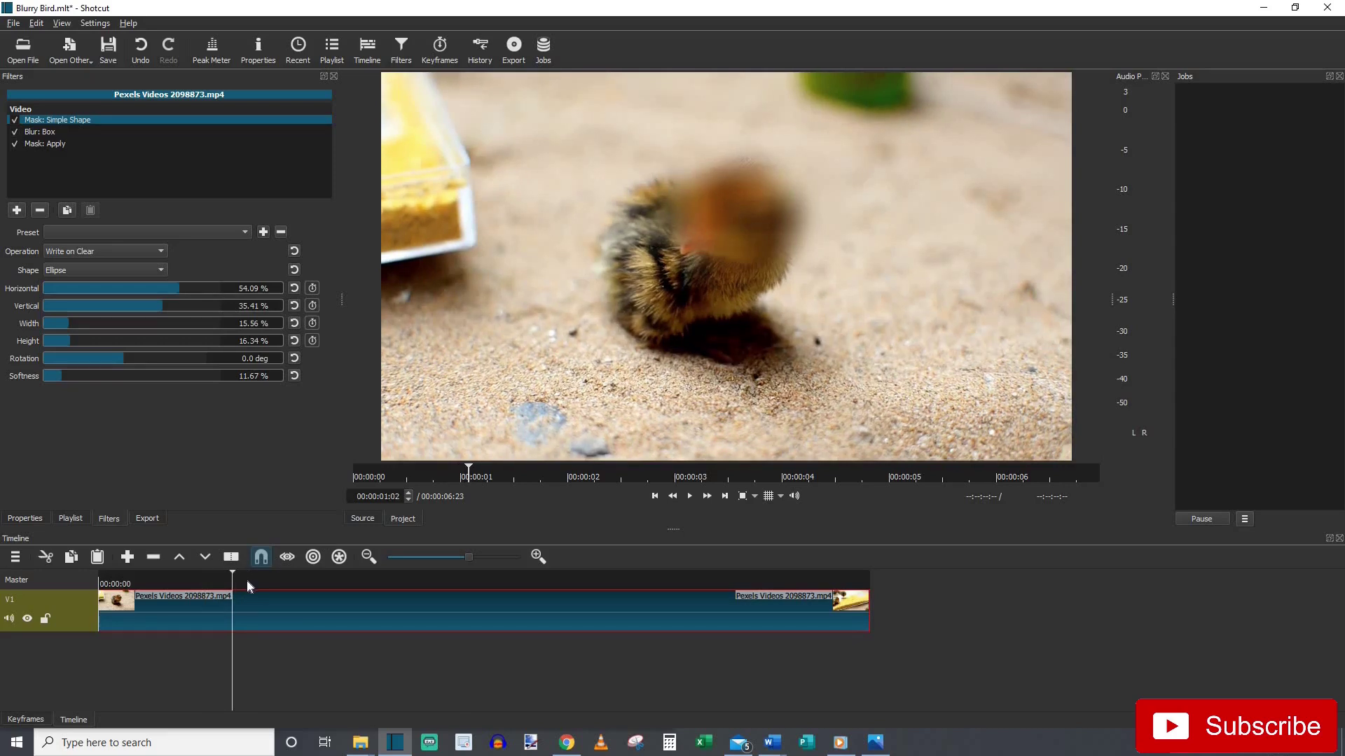
Continue scrubbing until the head slips out of the blur, settling at 00:00:02:00
click(246, 580)
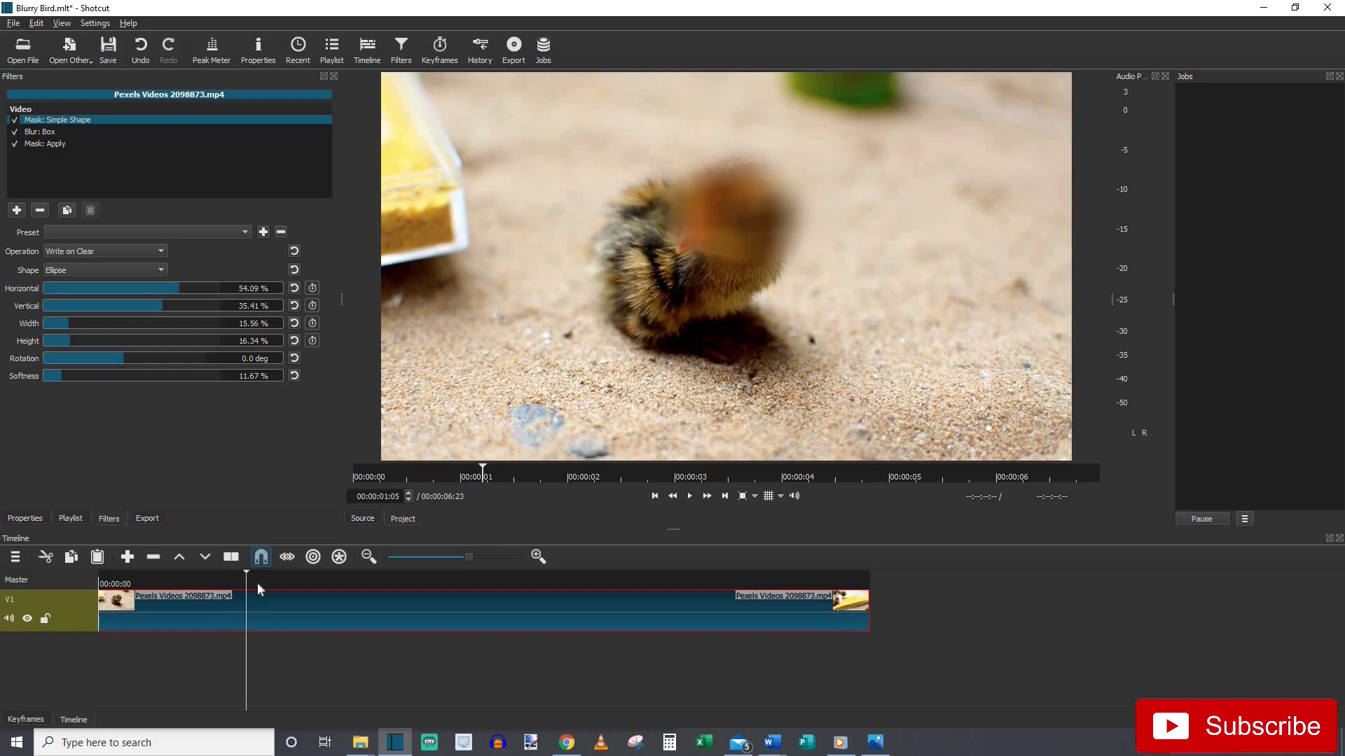
click(264, 582)
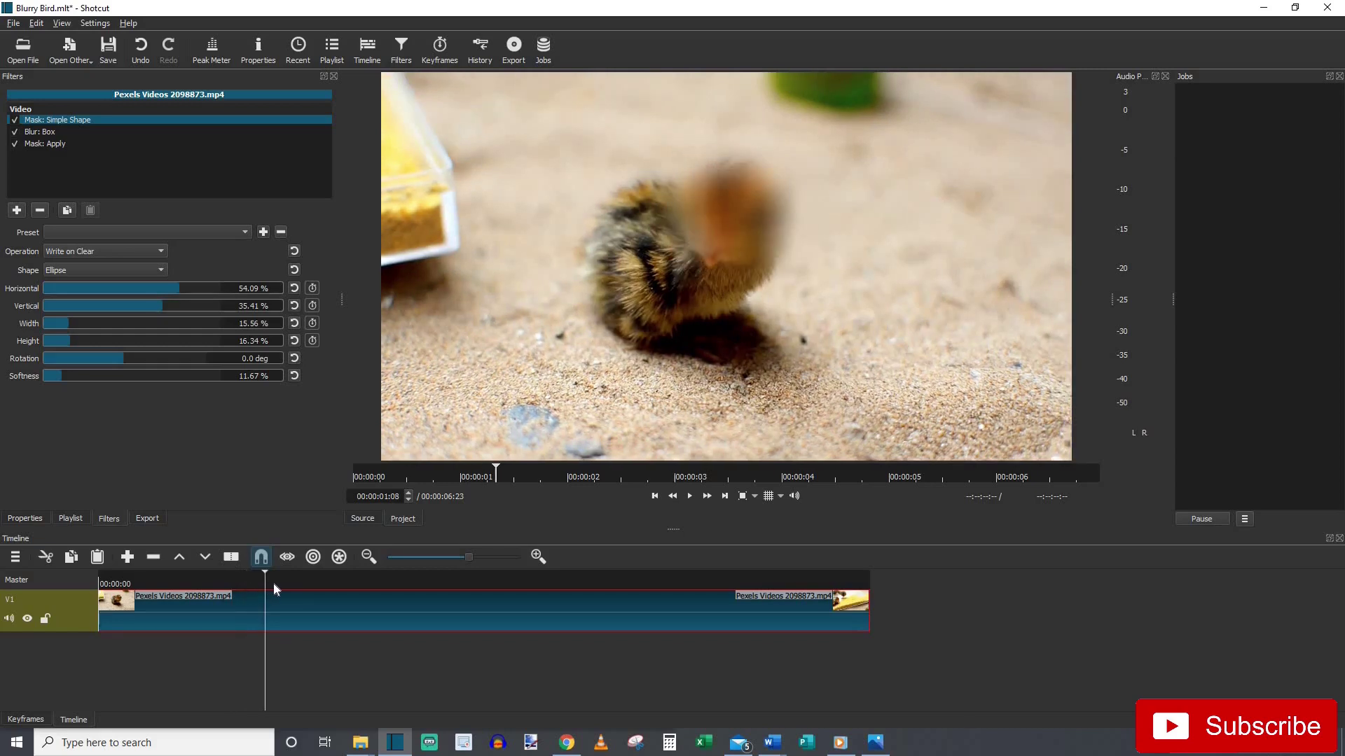
click(279, 582)
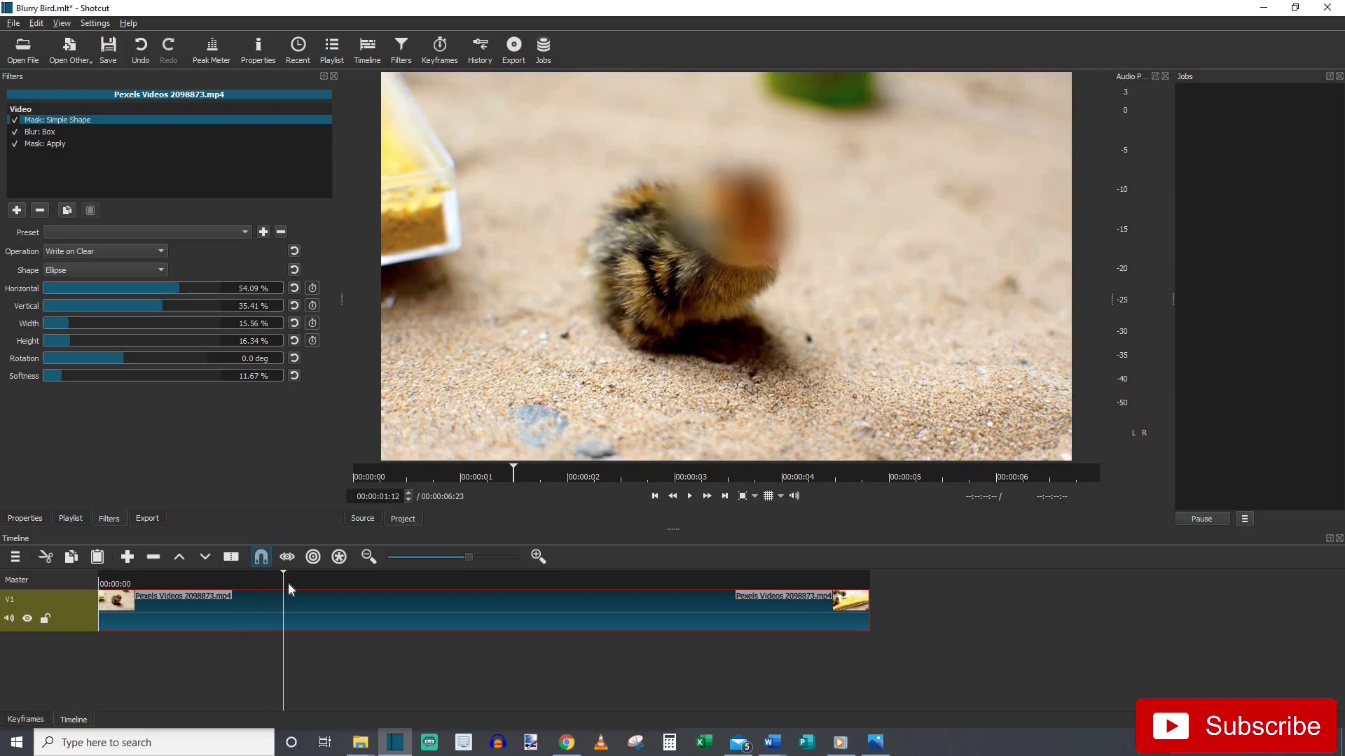
click(292, 582)
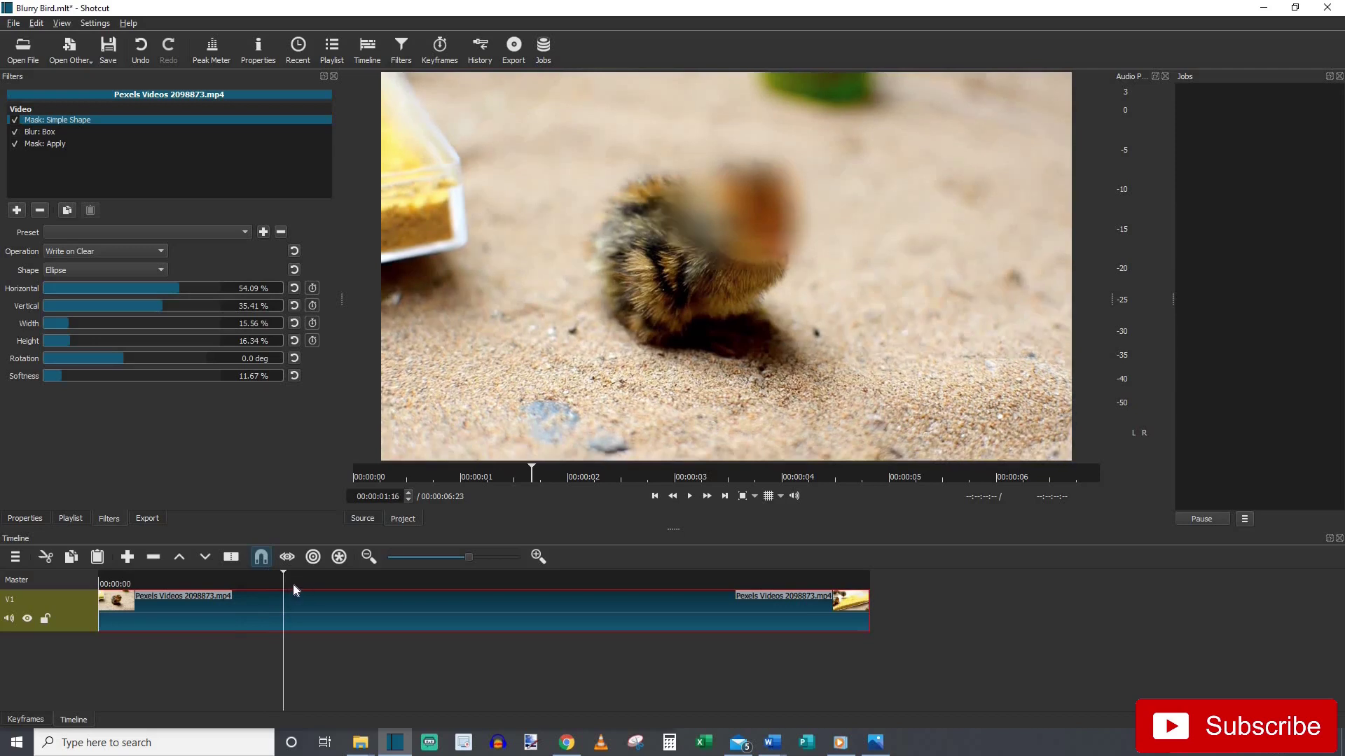
click(293, 583)
click(306, 583)
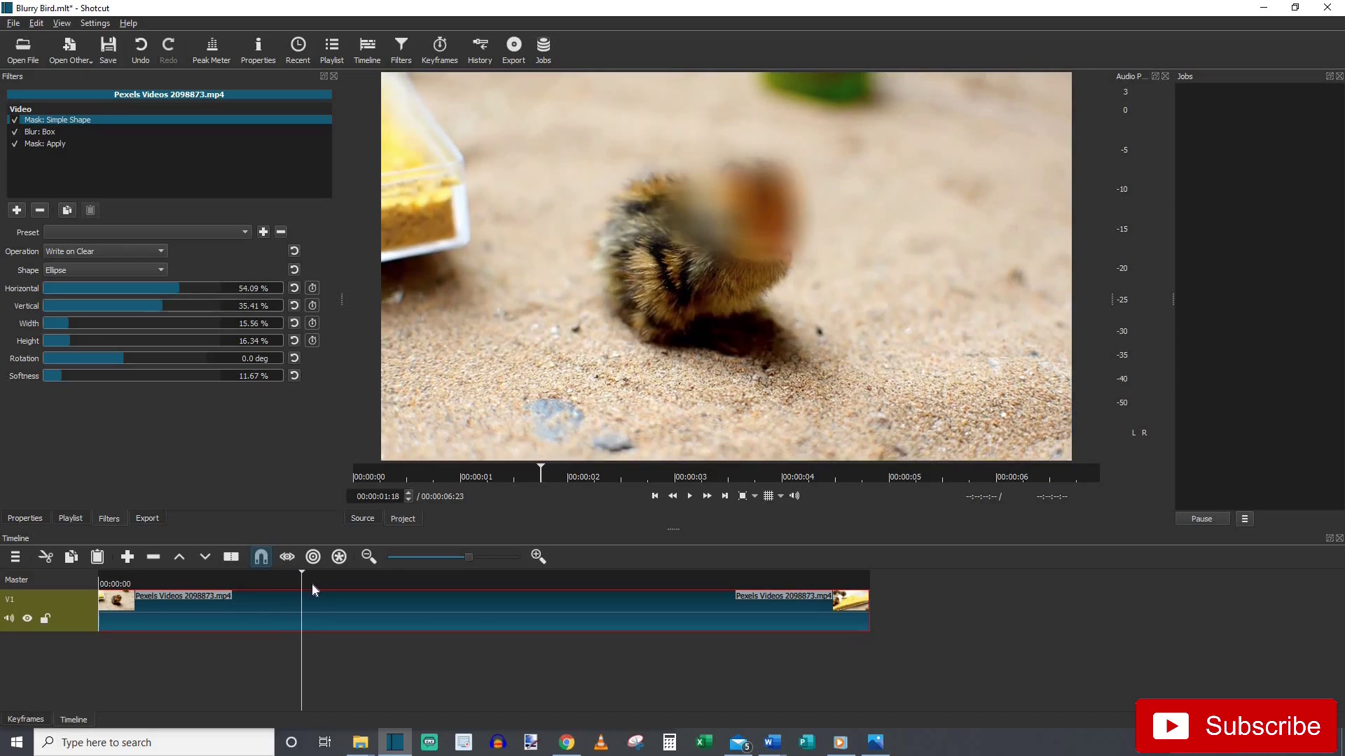
click(332, 581)
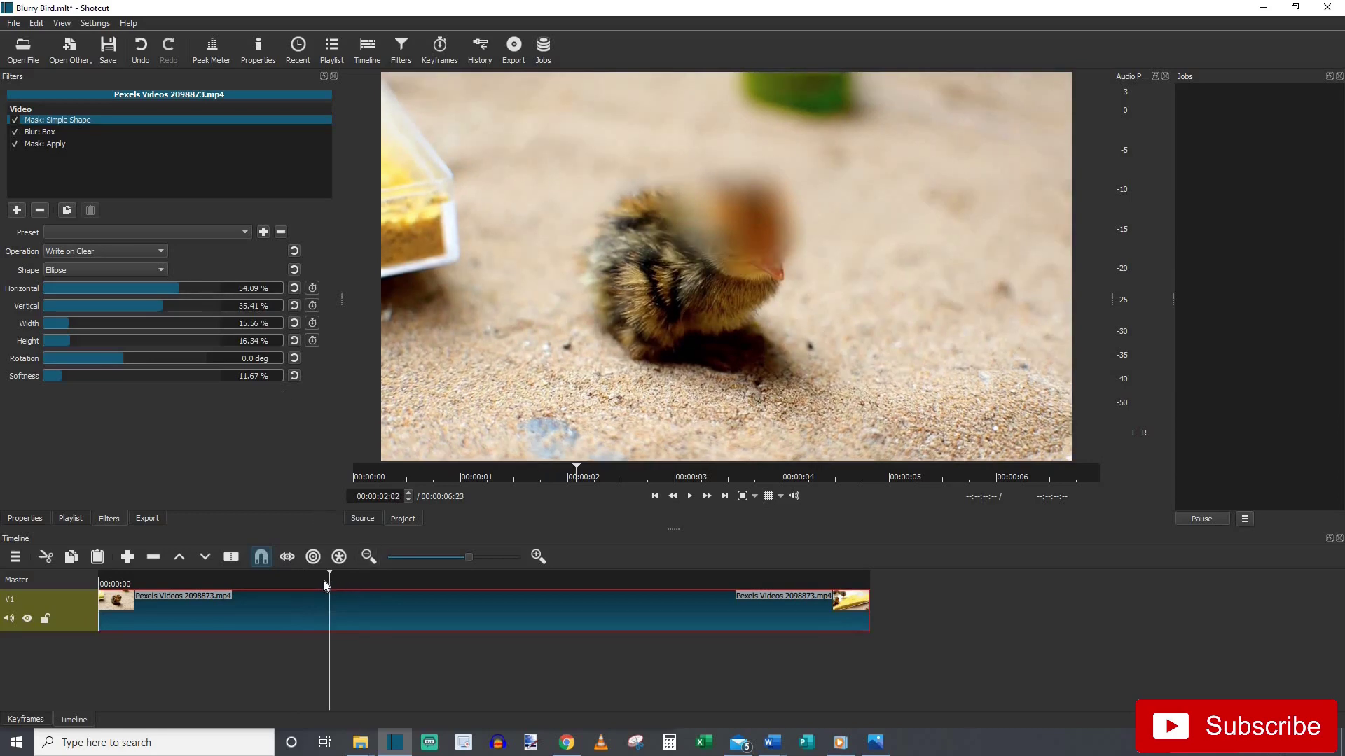
key(Left)
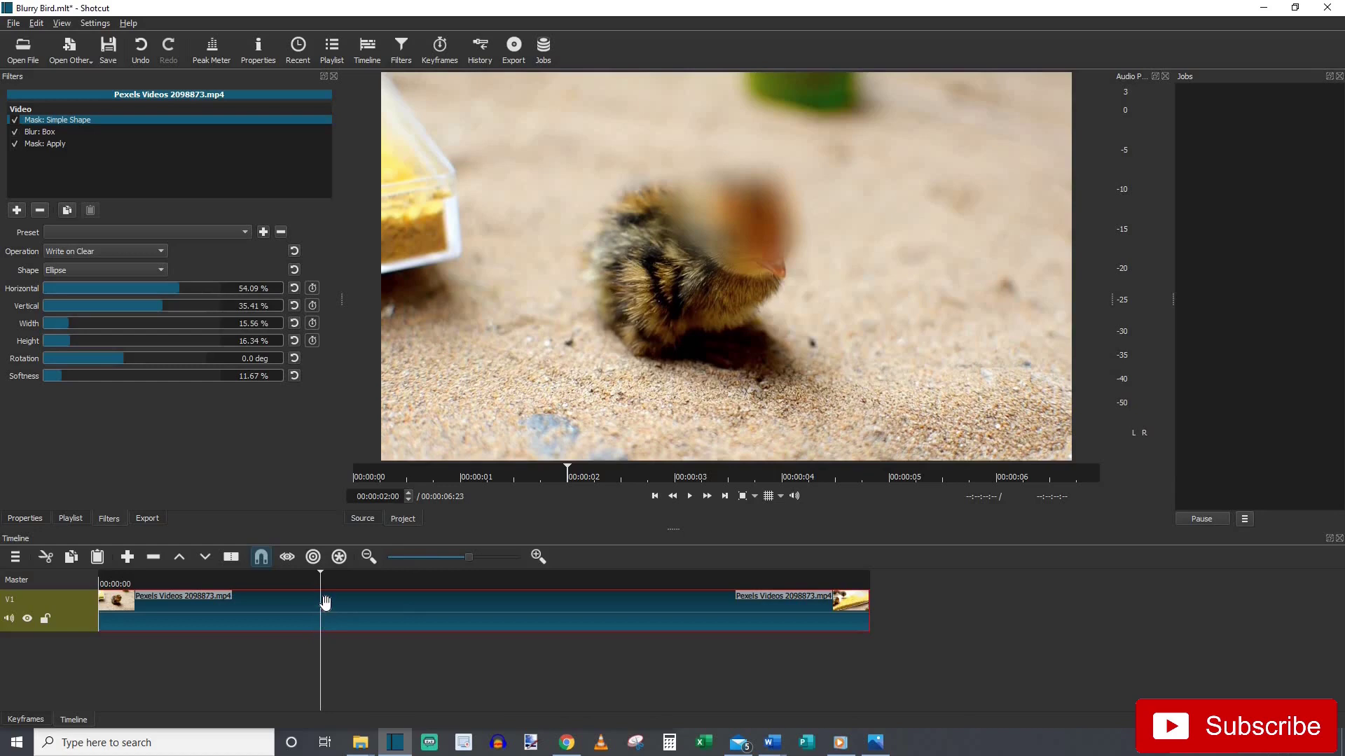
Split the clip at 00:00:02:00 and lower the new piece's ellipse to 40.86 % vertical
key(s)
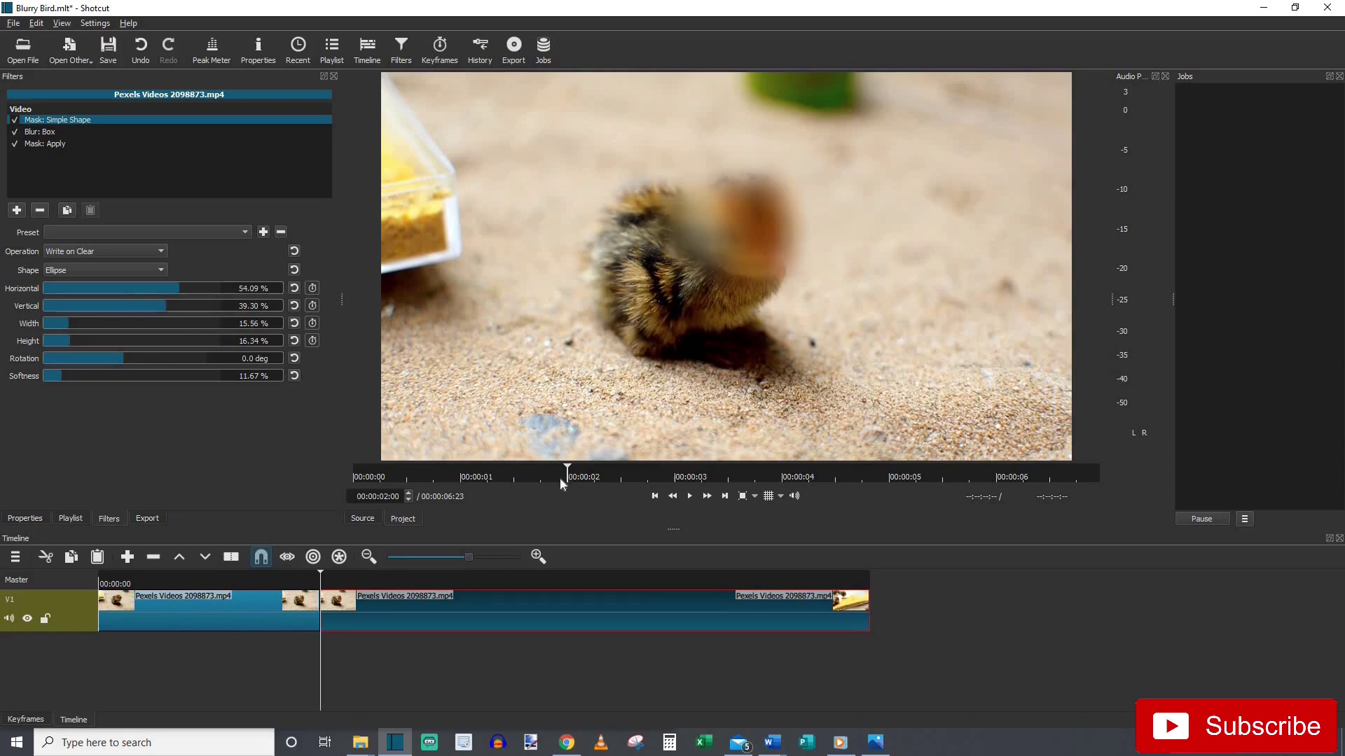
click(170, 305)
click(330, 585)
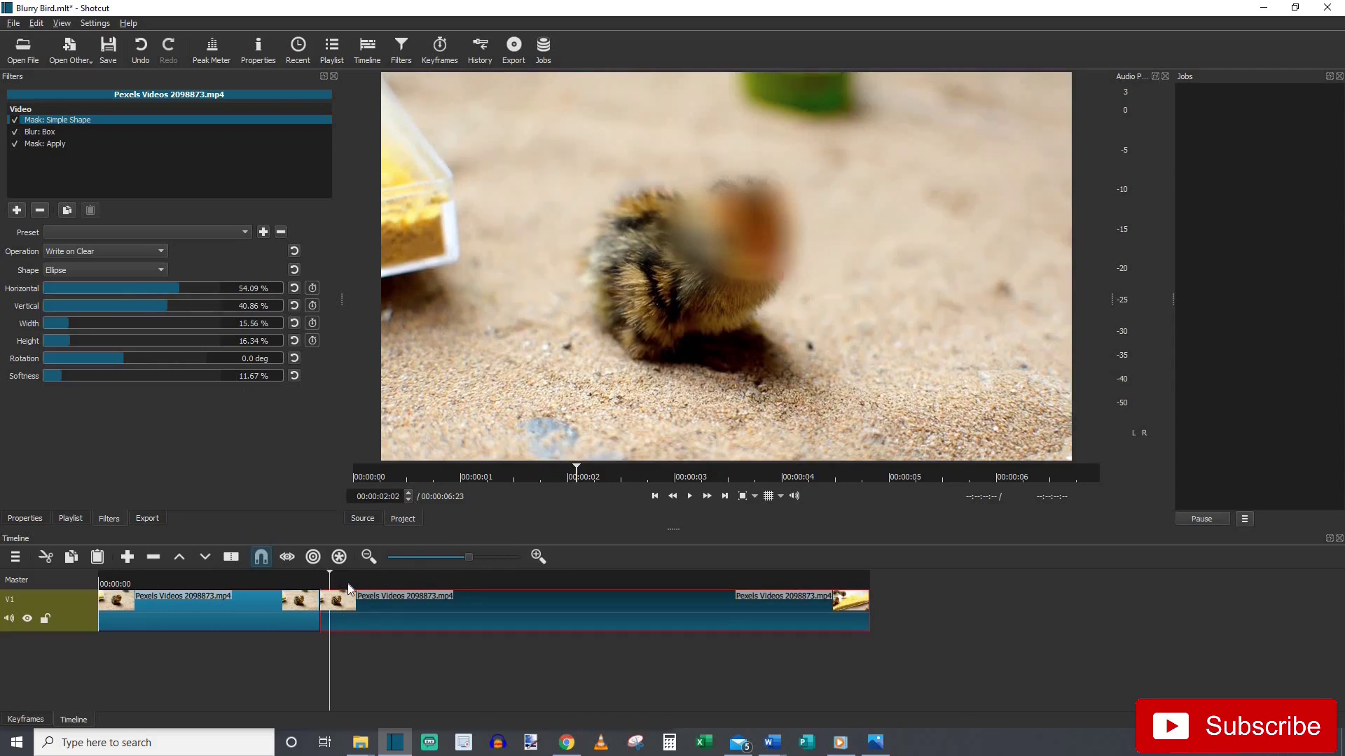
Scrub forward from 00:00:02:02 to 00:00:03:03, watching the blur track the head
click(344, 585)
click(357, 582)
click(367, 582)
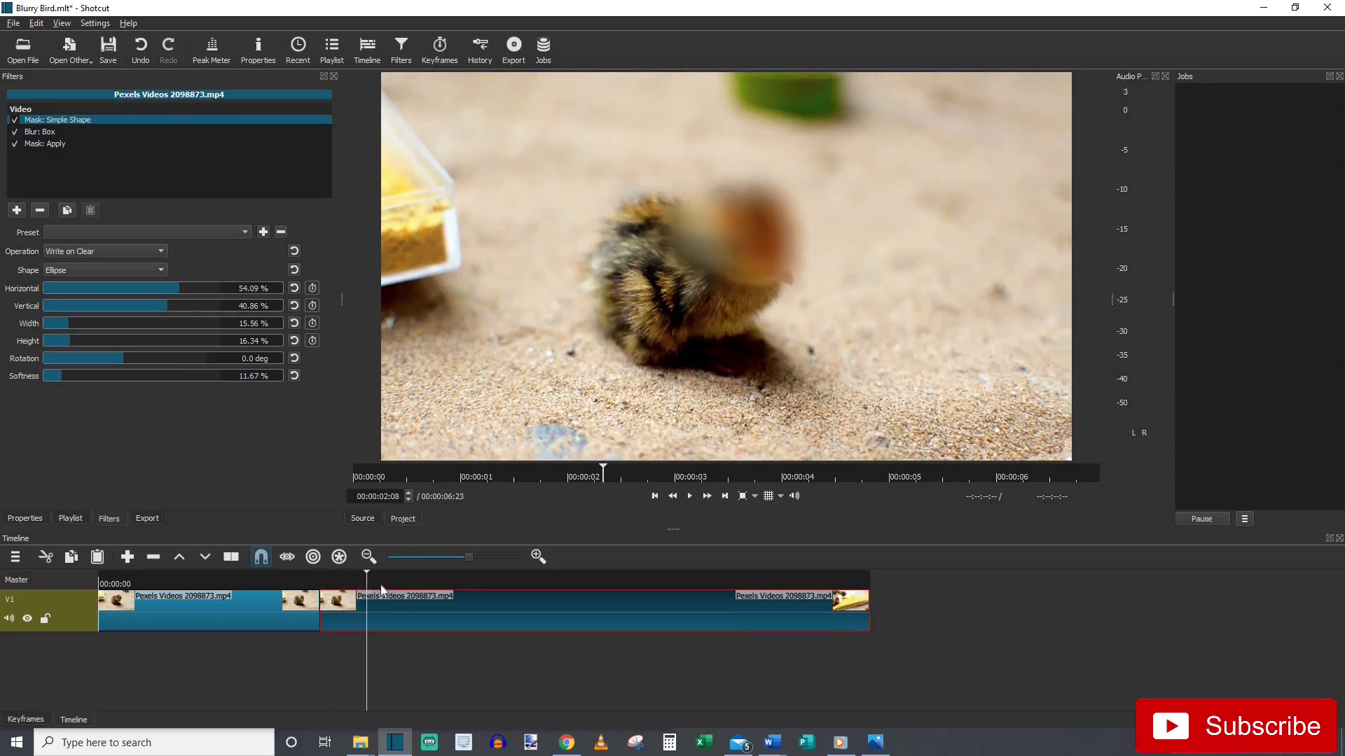
click(382, 581)
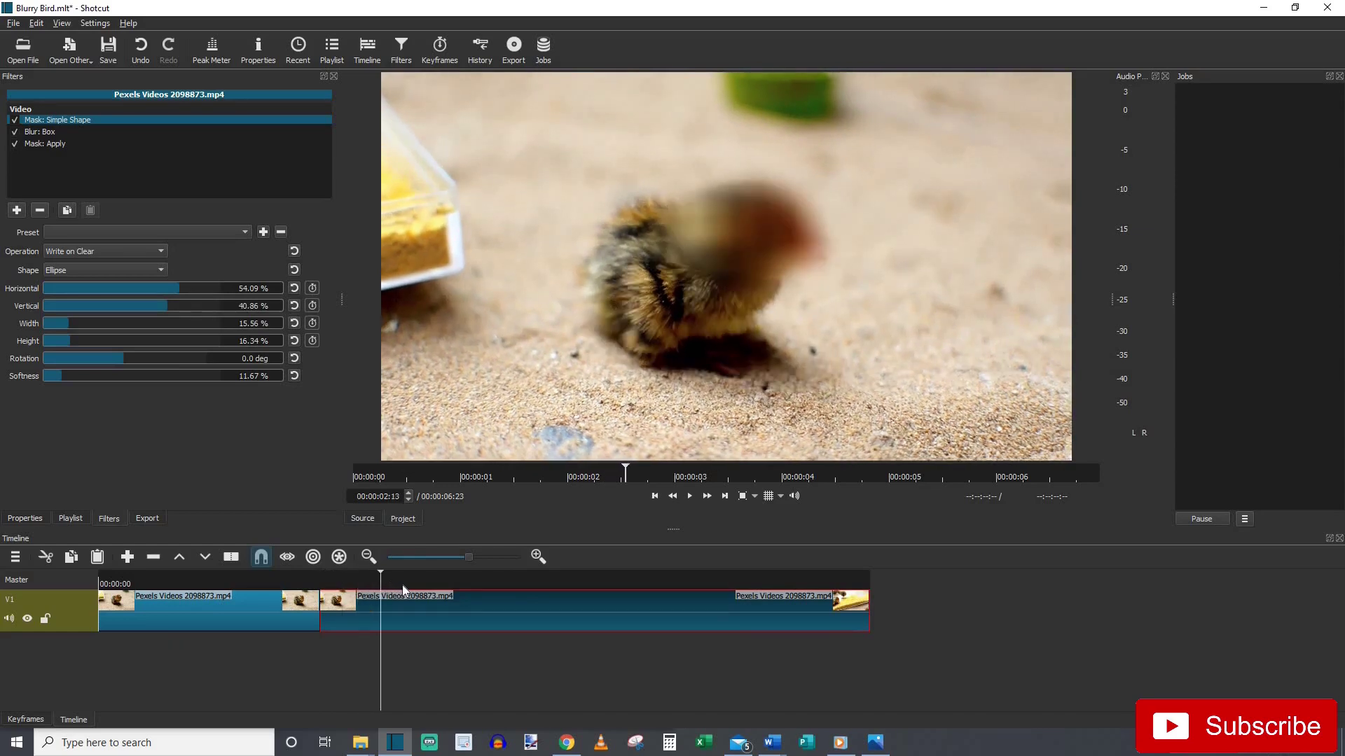
click(400, 585)
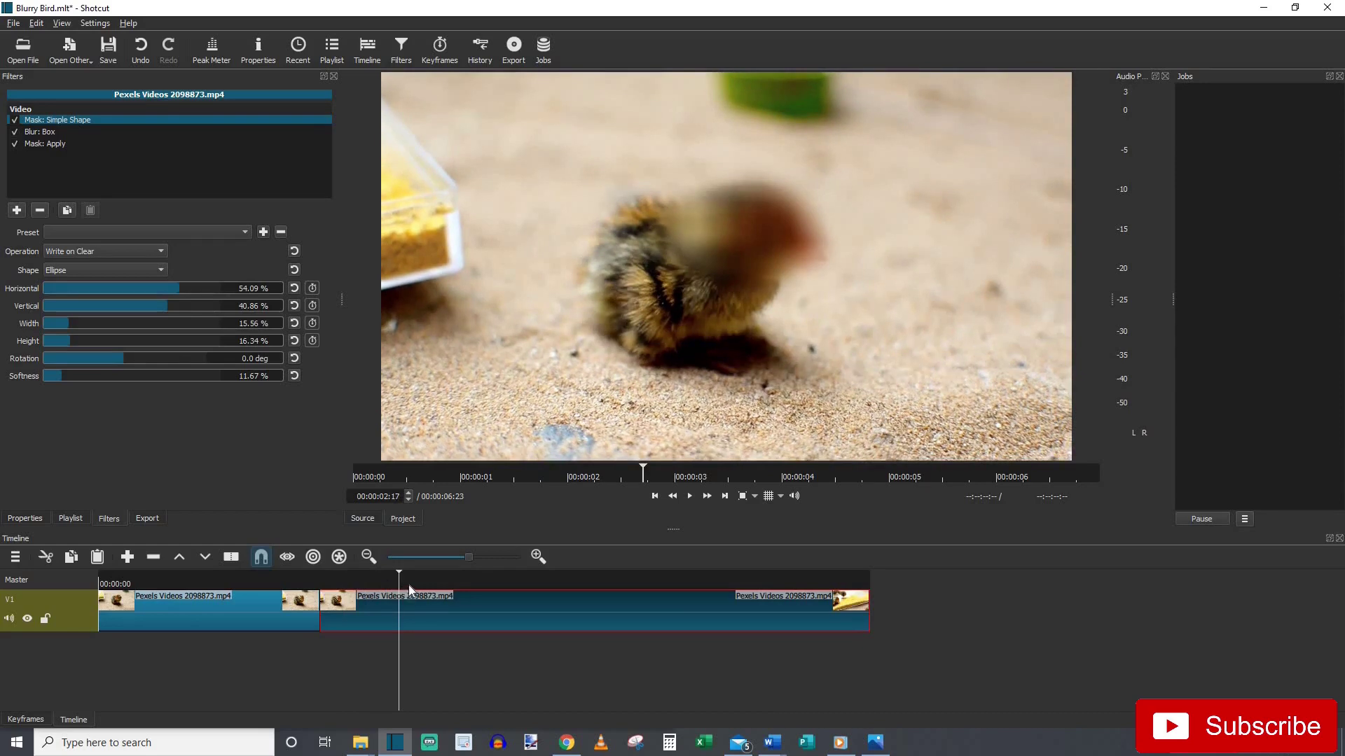
click(407, 584)
click(421, 585)
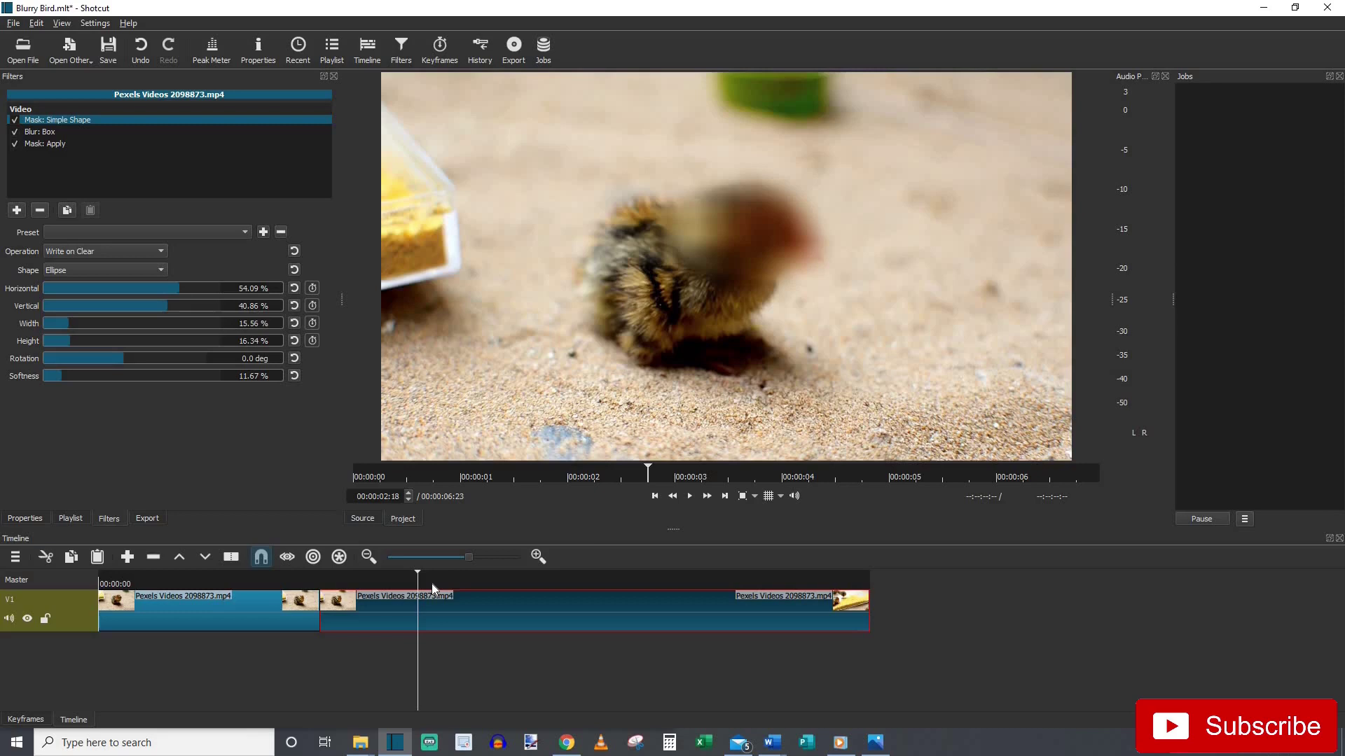
click(435, 584)
click(449, 582)
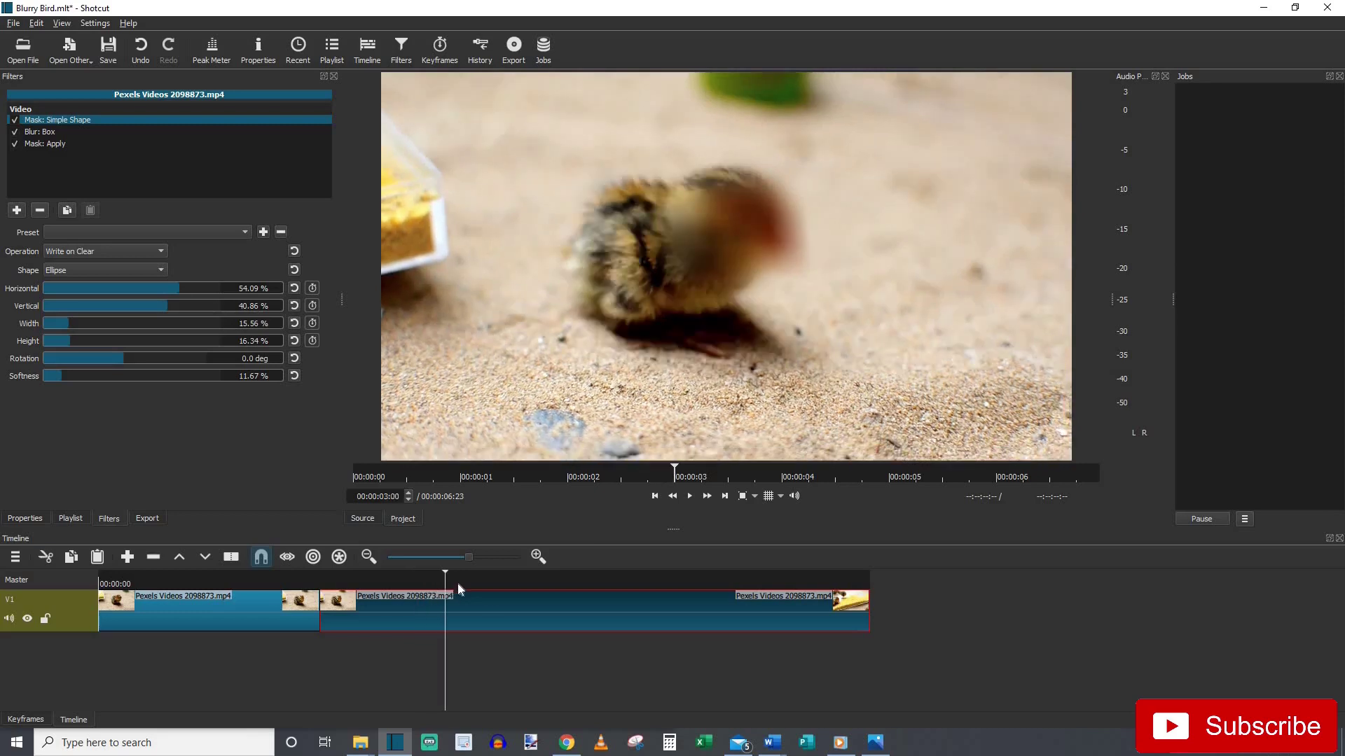
click(469, 582)
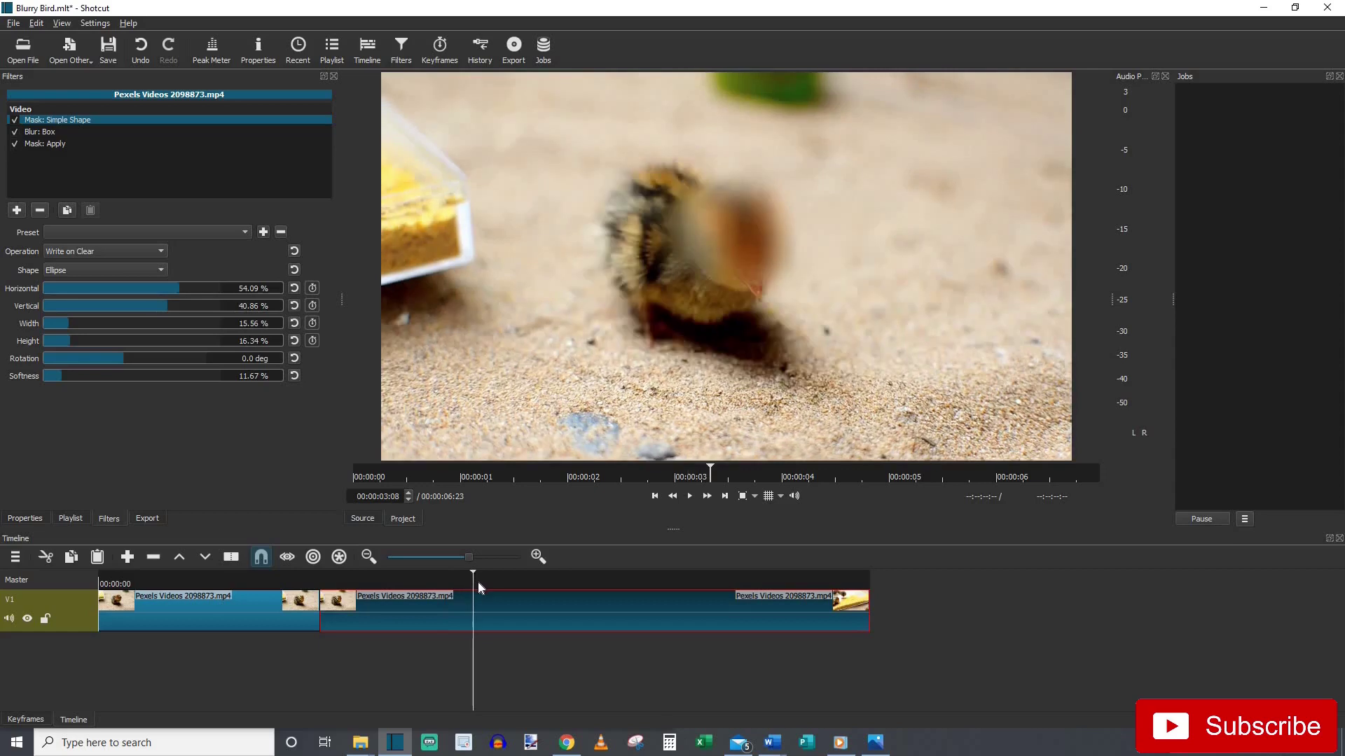
Scrub past 00:00:03:11 and settle at 00:00:03:16, where the blur starts missing
drag(481, 587, 510, 581)
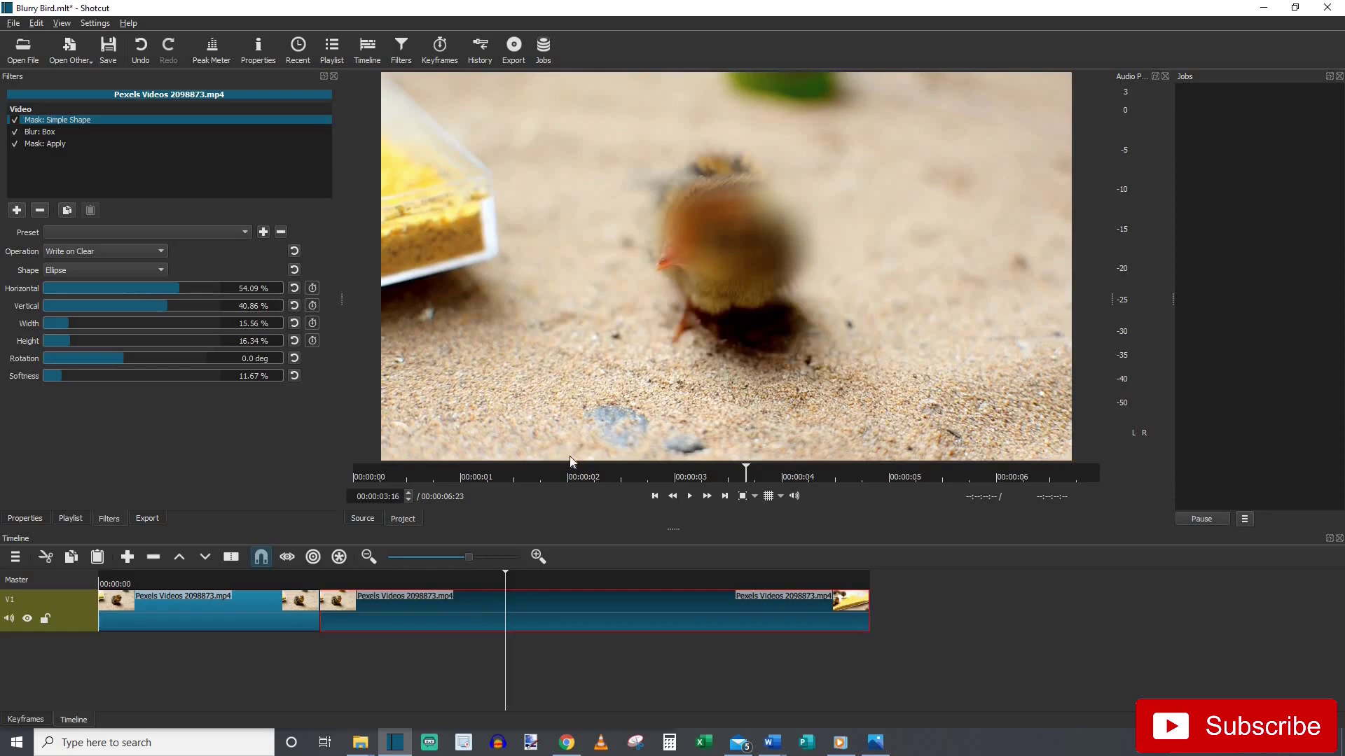
click(520, 576)
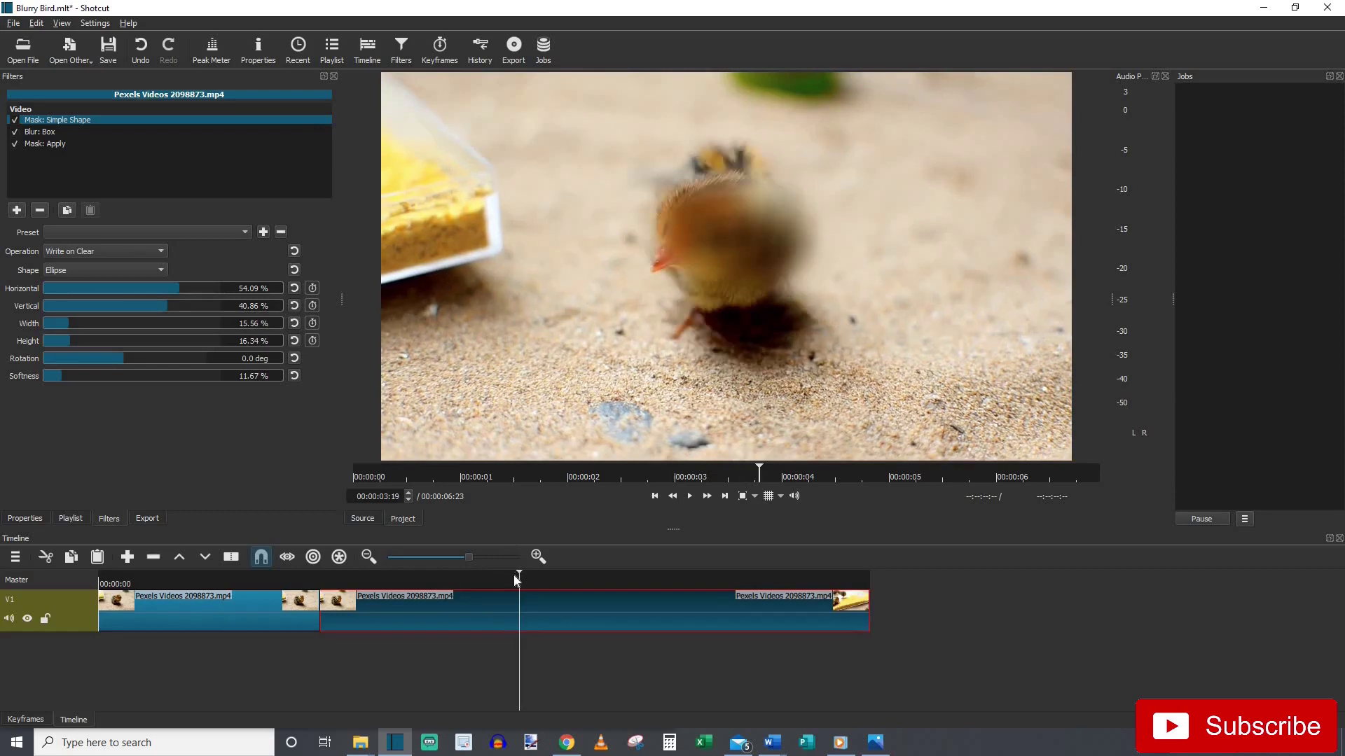
click(511, 581)
click(506, 577)
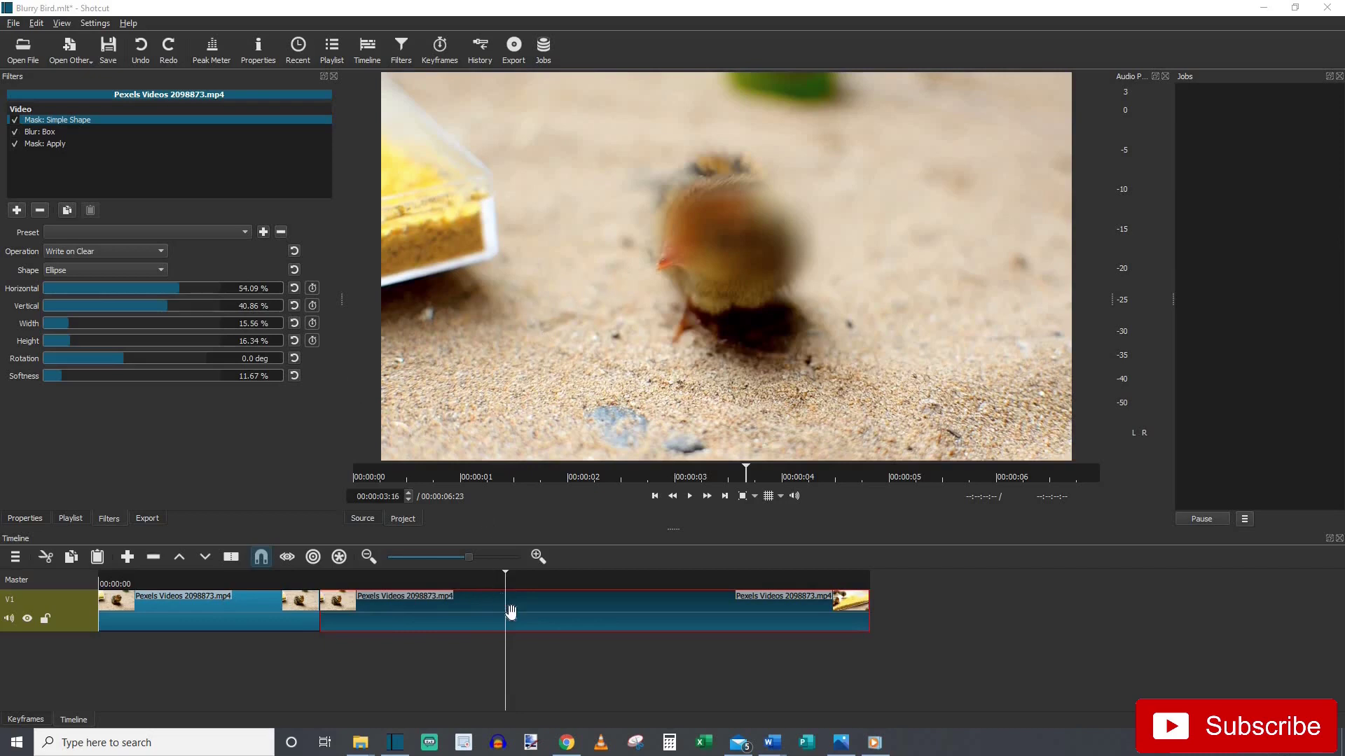
Split the clip at 00:00:03:16 and move the new piece's blur ellipse left to 37.74% horizontal
click(560, 657)
key(s)
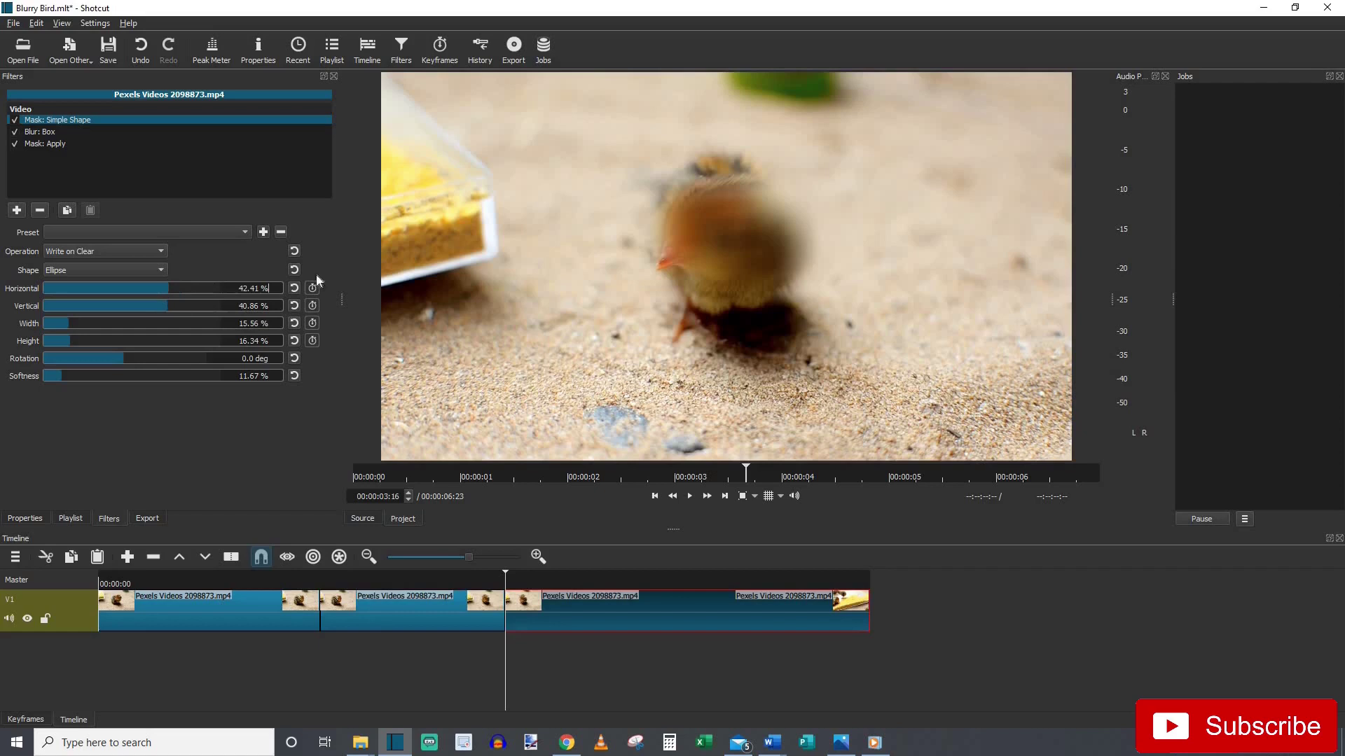
click(243, 283)
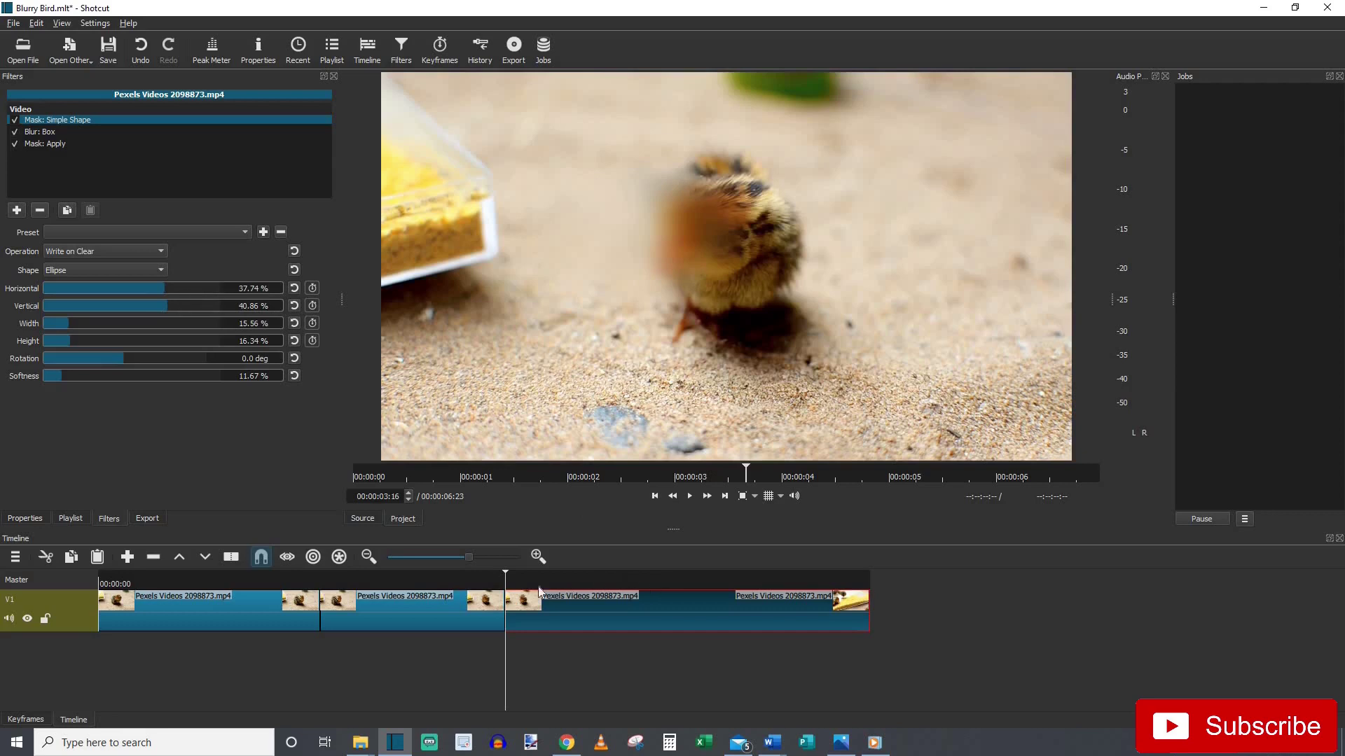
Scrub ahead to about 00:00:04:06 and back to 00:00:04:05 to see where the blur misses the head
click(511, 580)
click(530, 583)
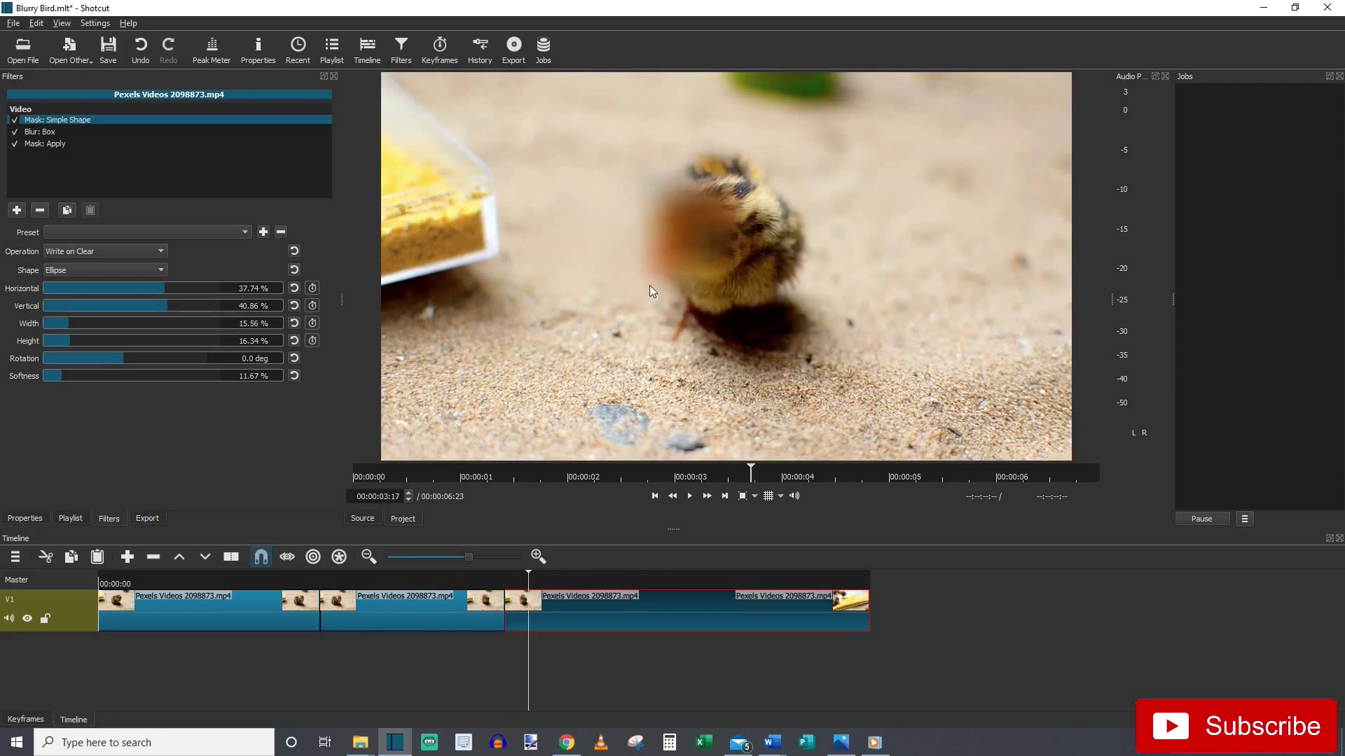
scroll(655, 280, down, 4)
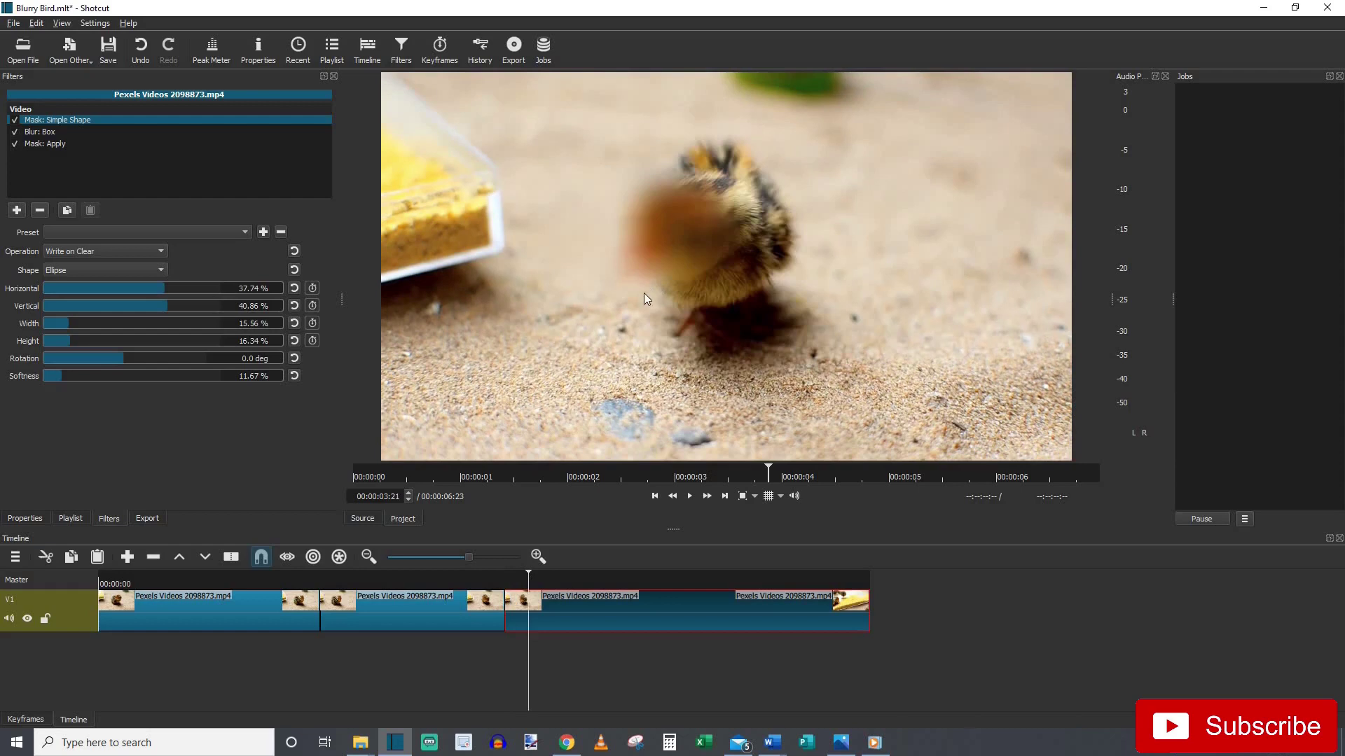
click(548, 583)
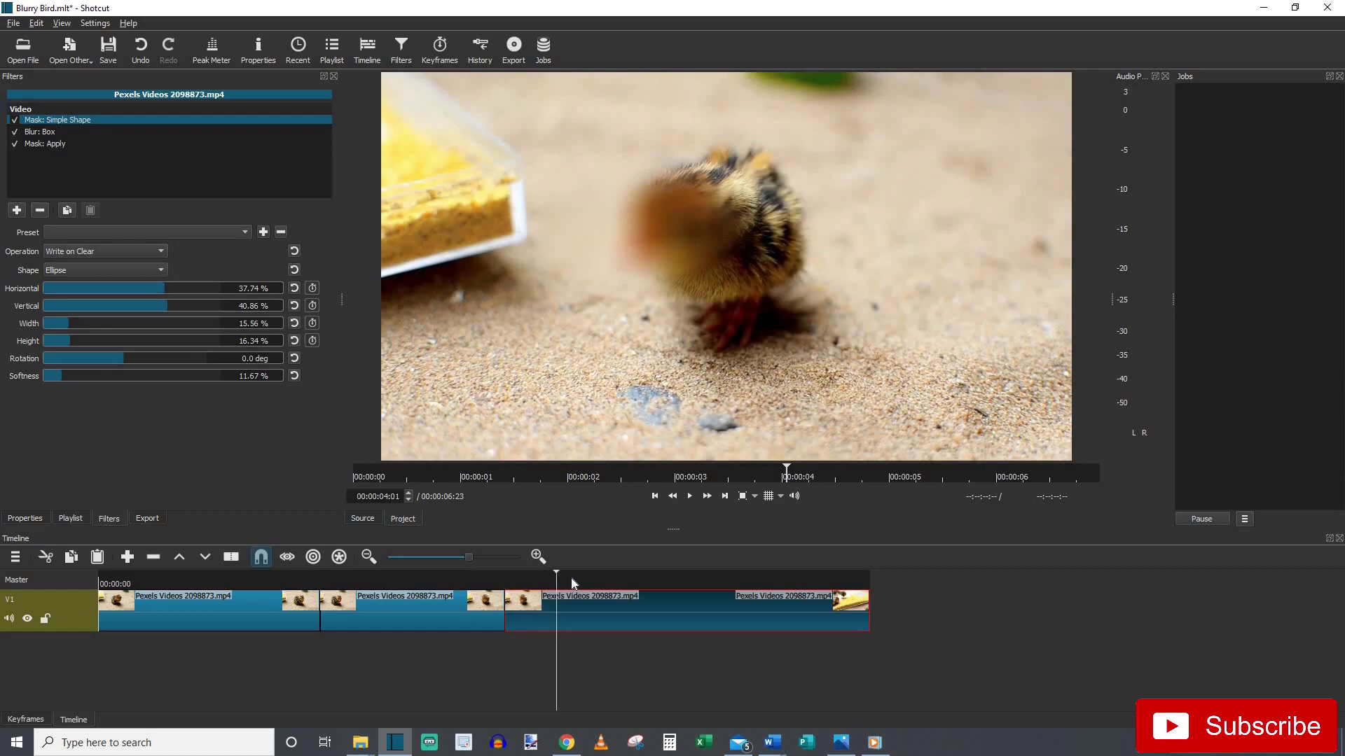
click(570, 583)
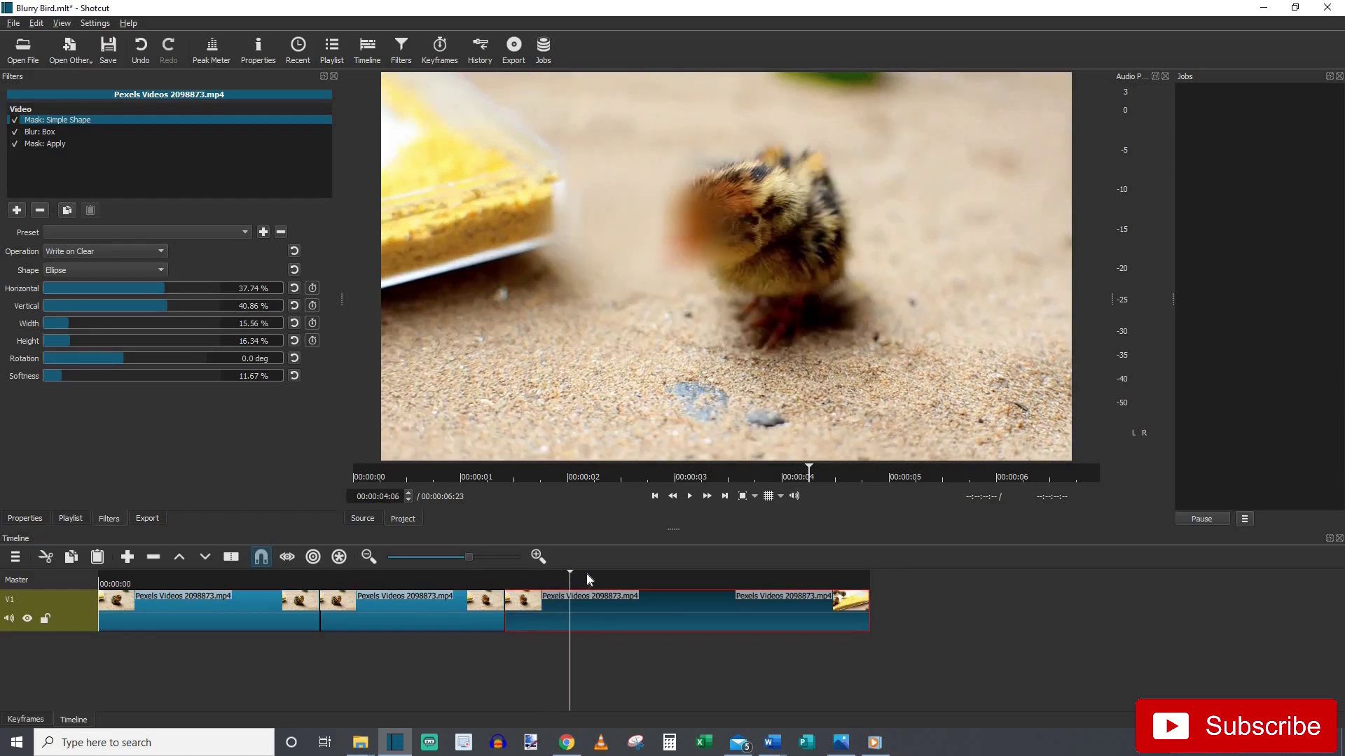
click(586, 574)
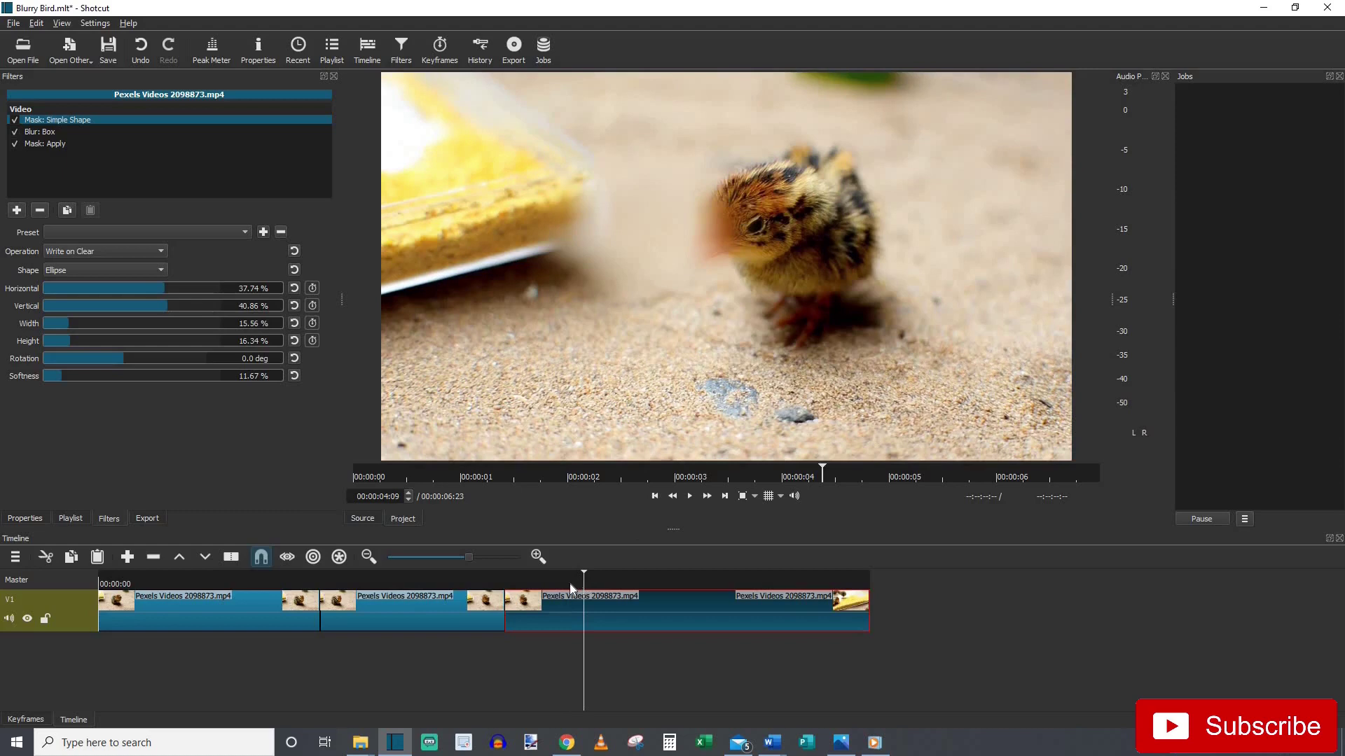
click(569, 583)
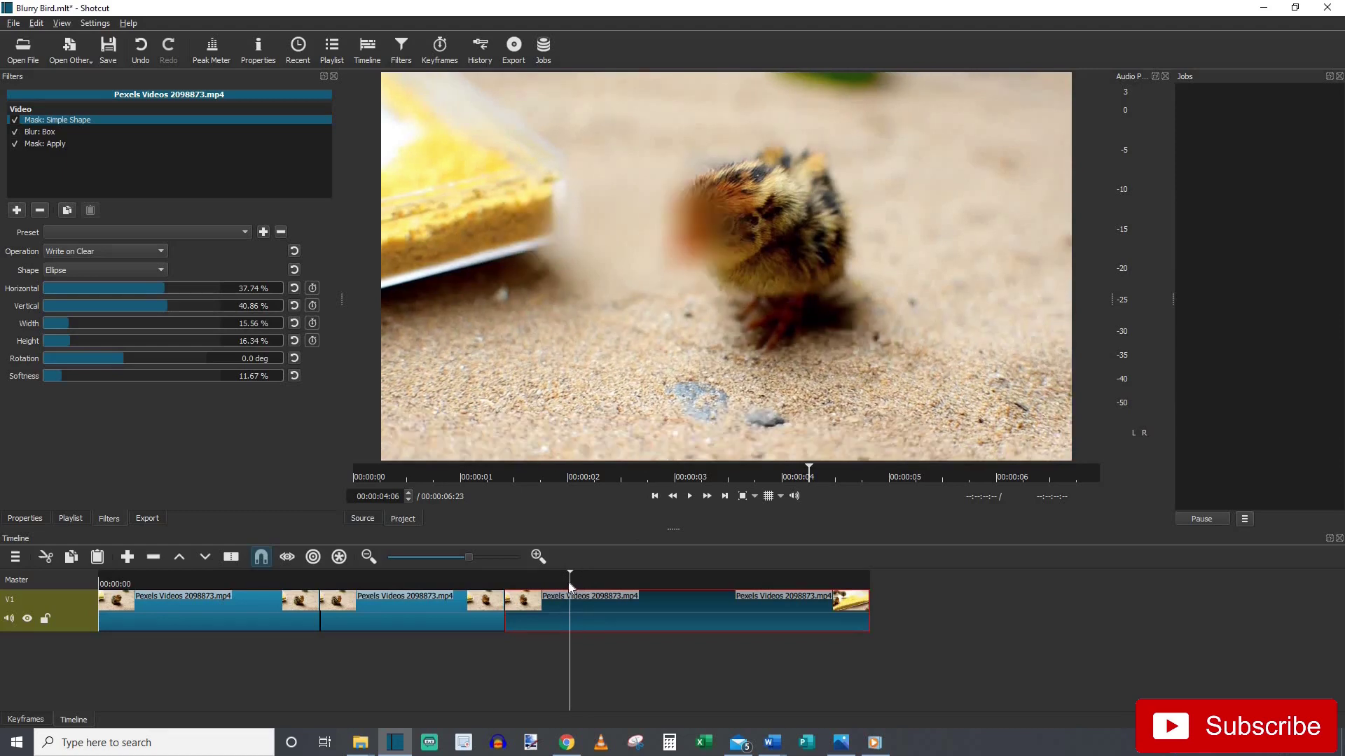
key(Left)
click(559, 583)
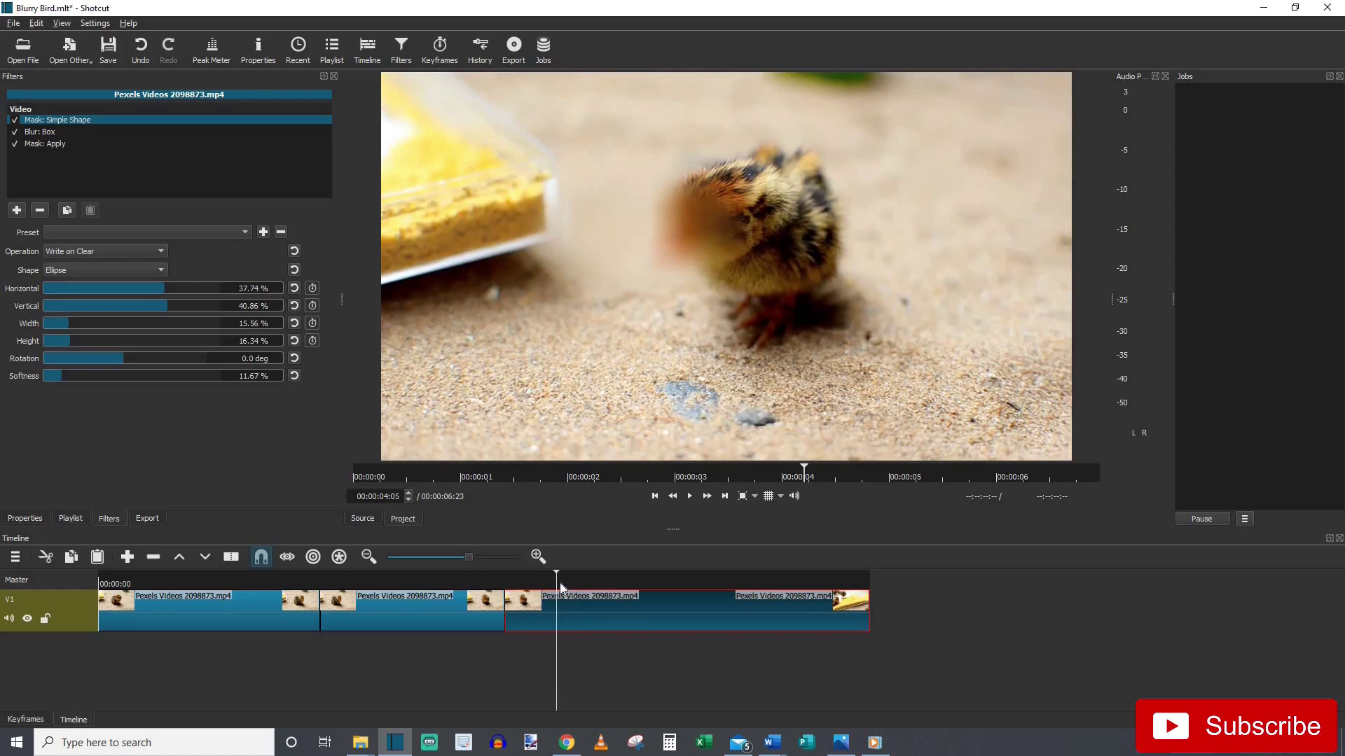
Split at 00:00:04:03 and again a few frames later, moving the newest blur ellipse right to 50.97%
key(Left)
key(Left)
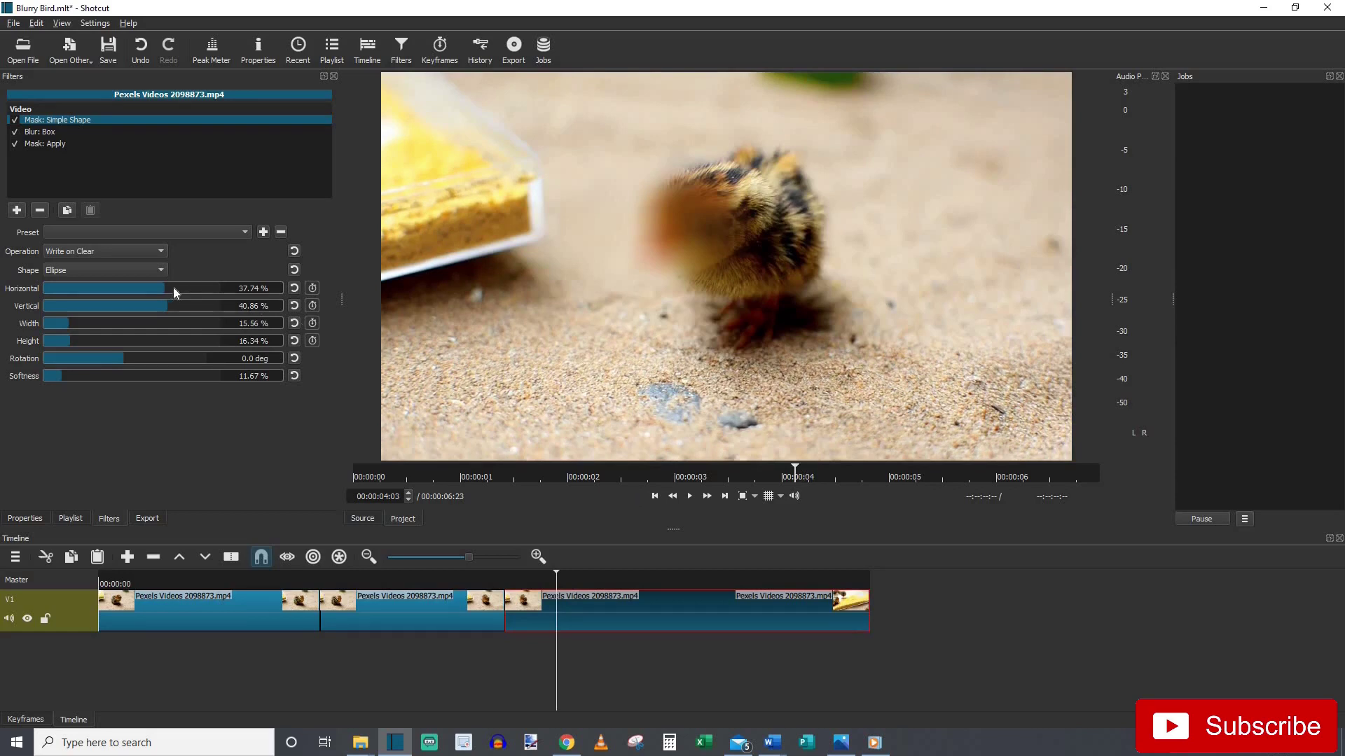
key(s)
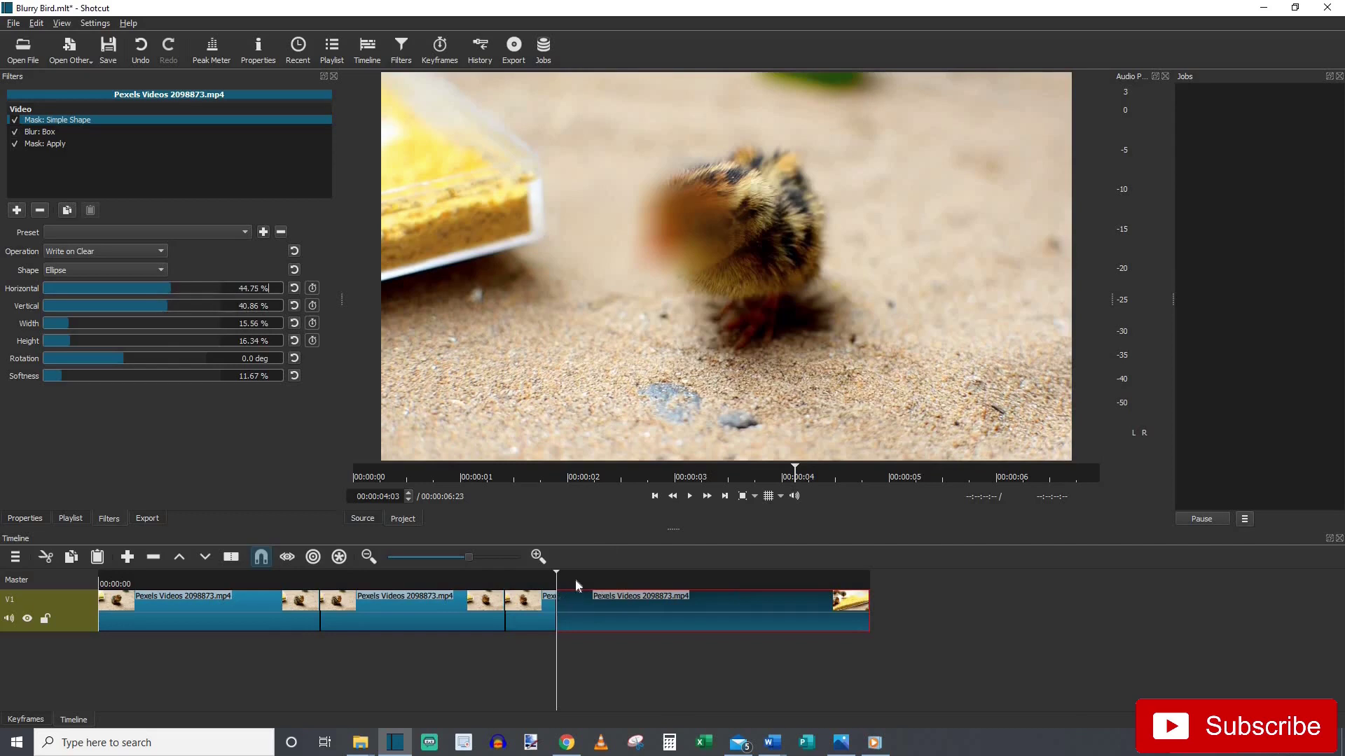
drag(571, 578, 595, 581)
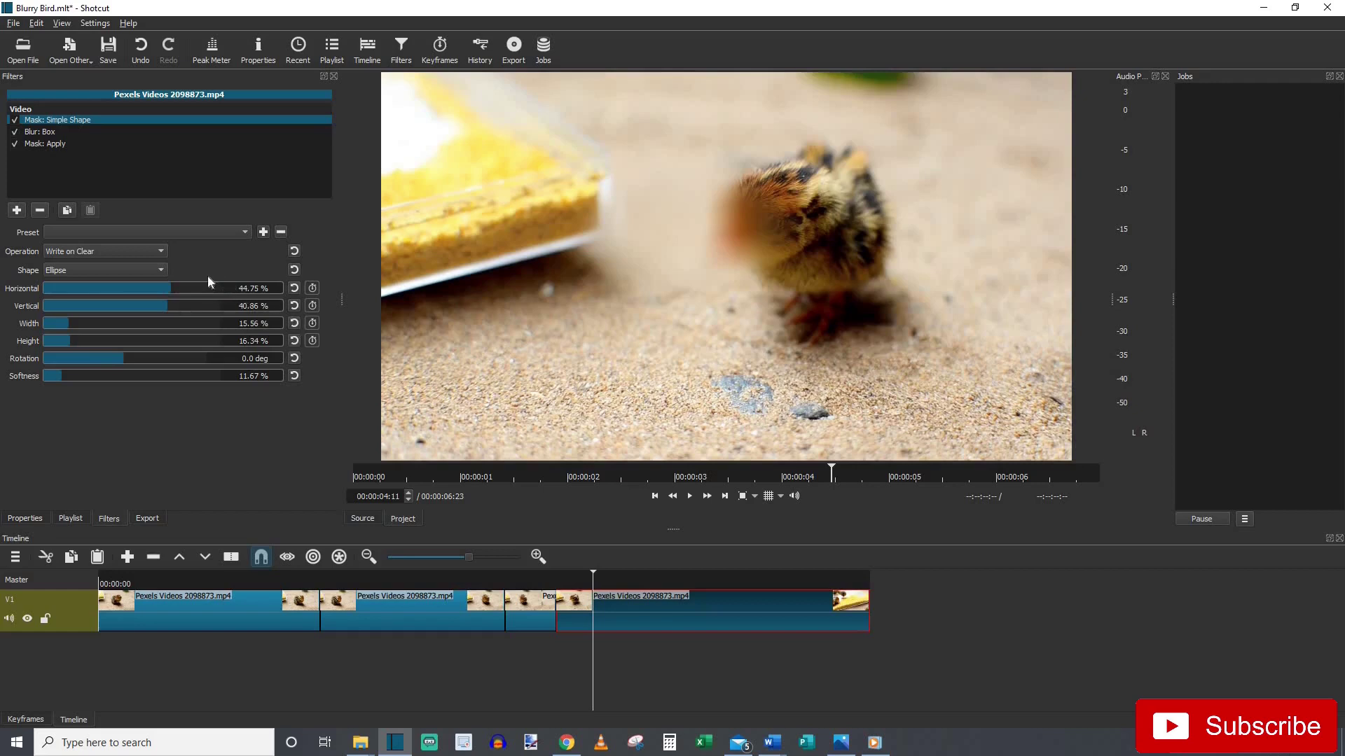
key(s)
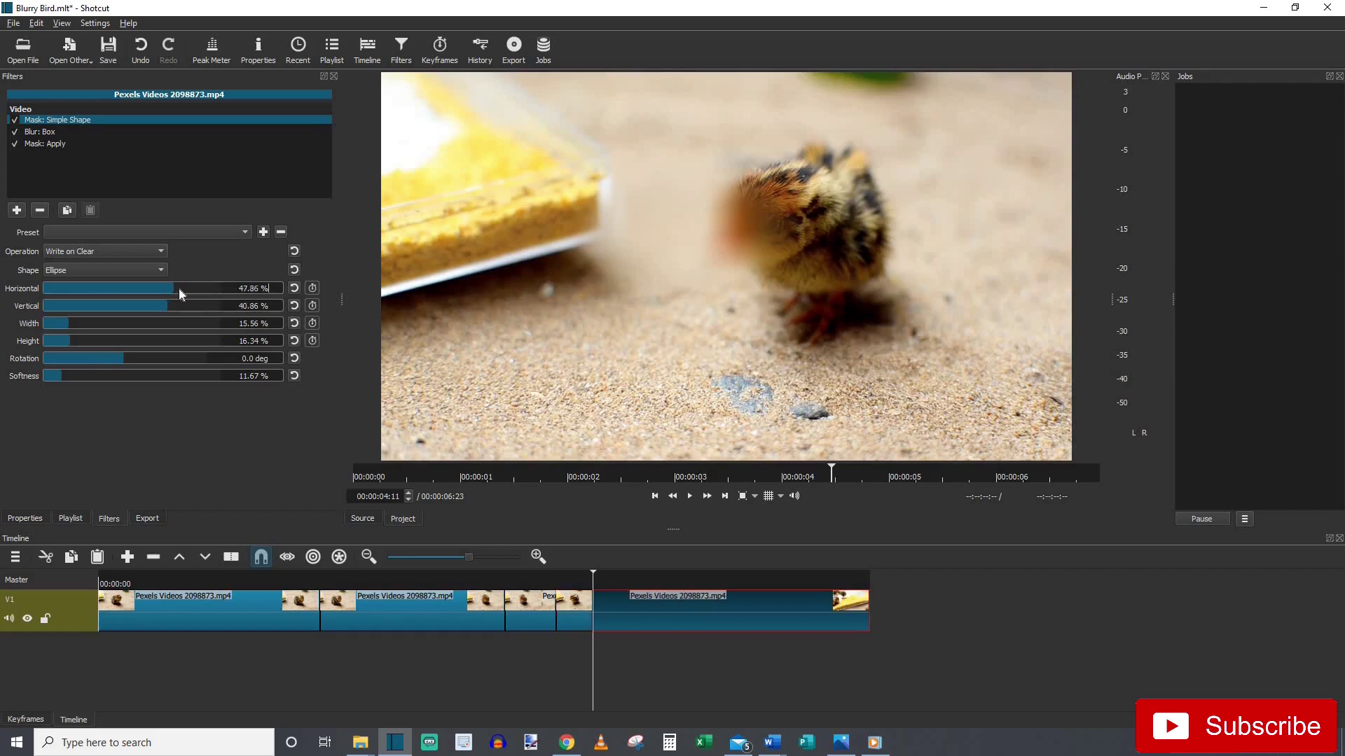
click(178, 288)
Step the playhead through the last clip to 00:00:04:23, checking the blur stays on the head
click(606, 585)
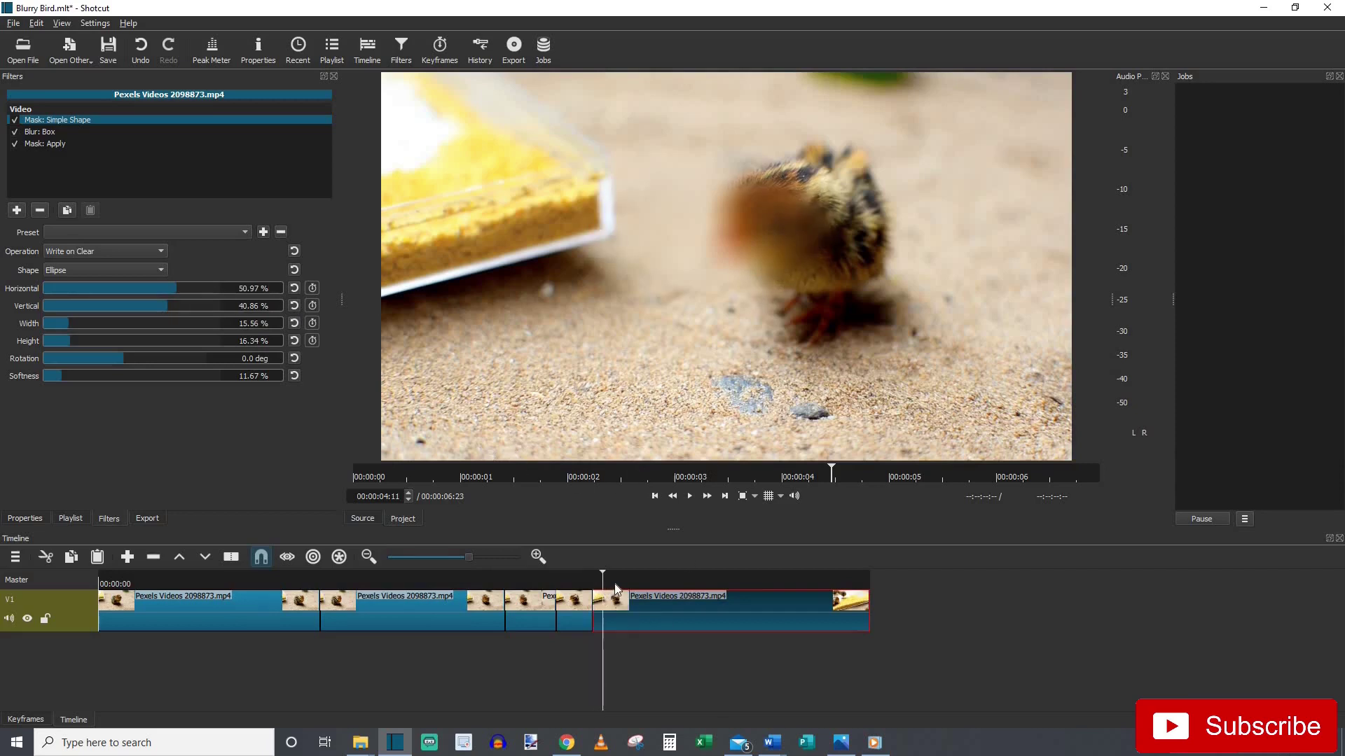
click(621, 584)
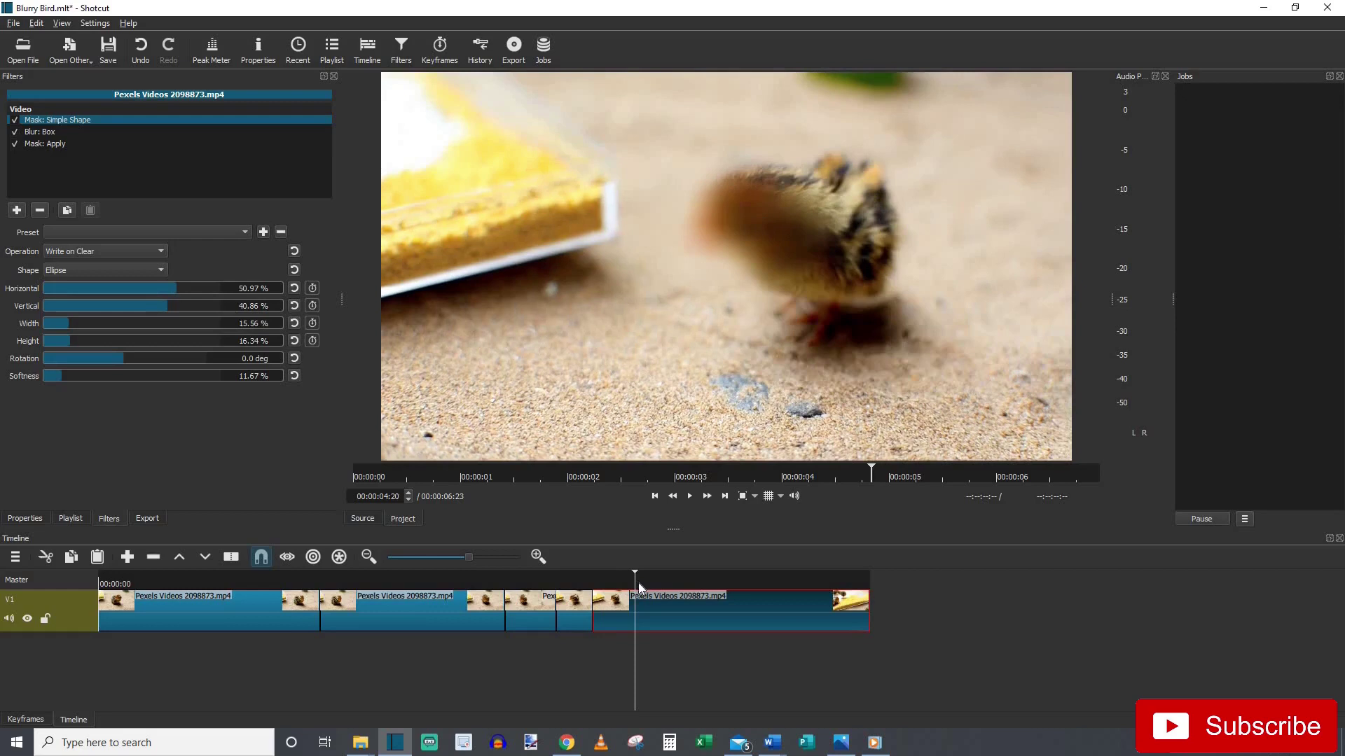
click(639, 583)
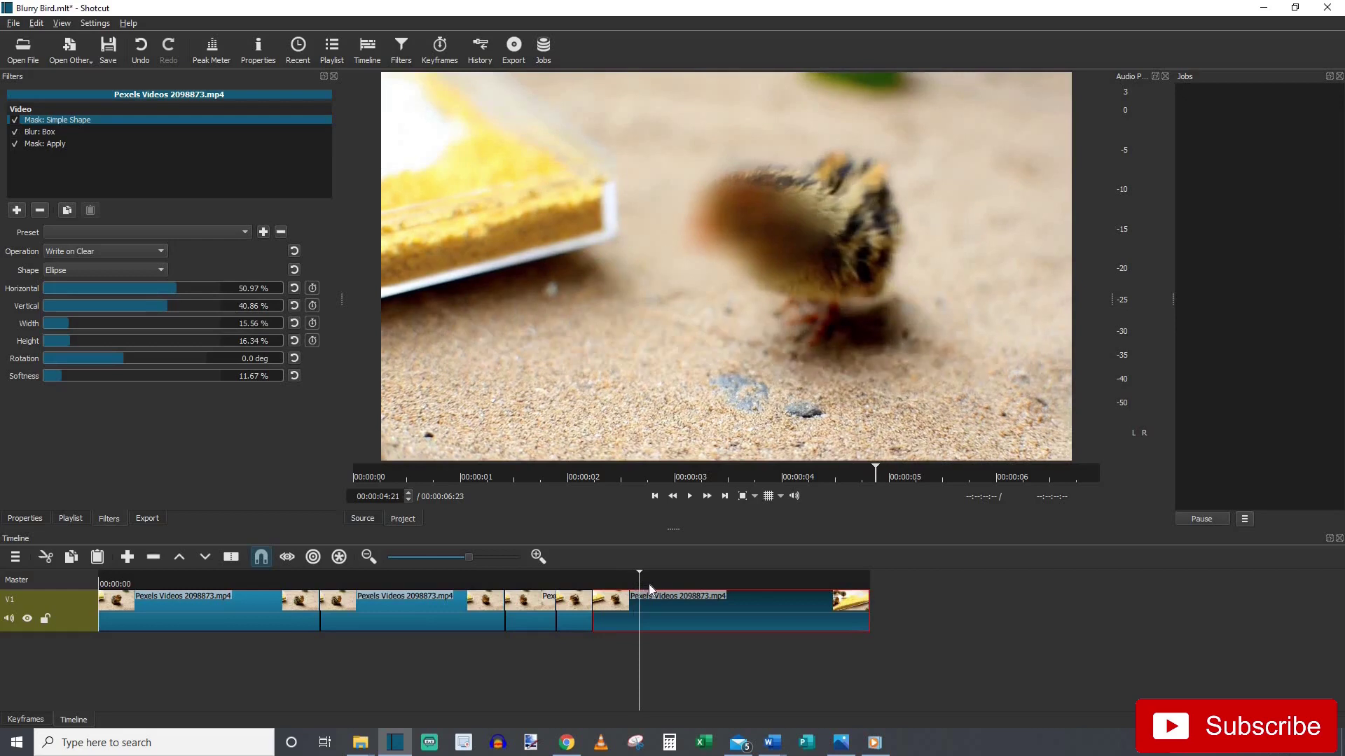
click(649, 584)
click(659, 583)
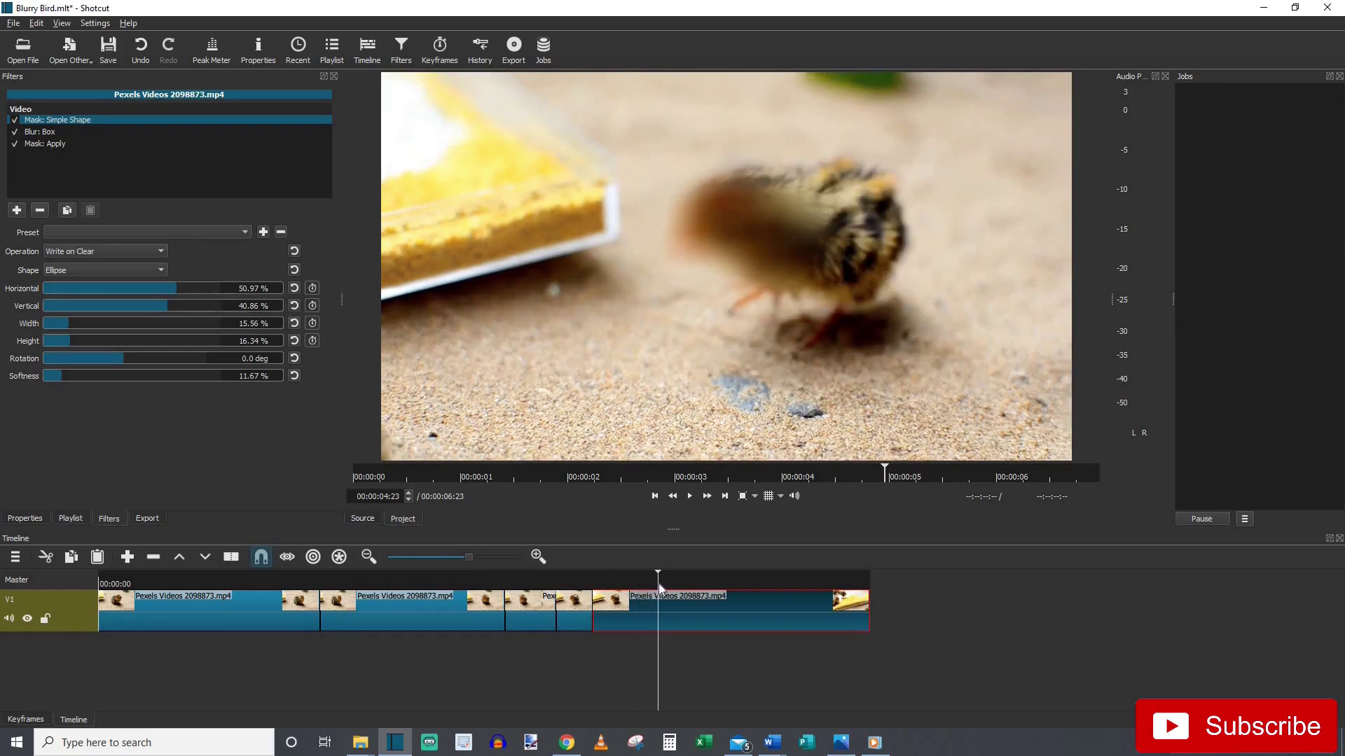
Split at 00:00:05:01, shift the new piece's blur ellipse left to 33.85% horizontal, and step ahead to check
key(Right)
key(Right)
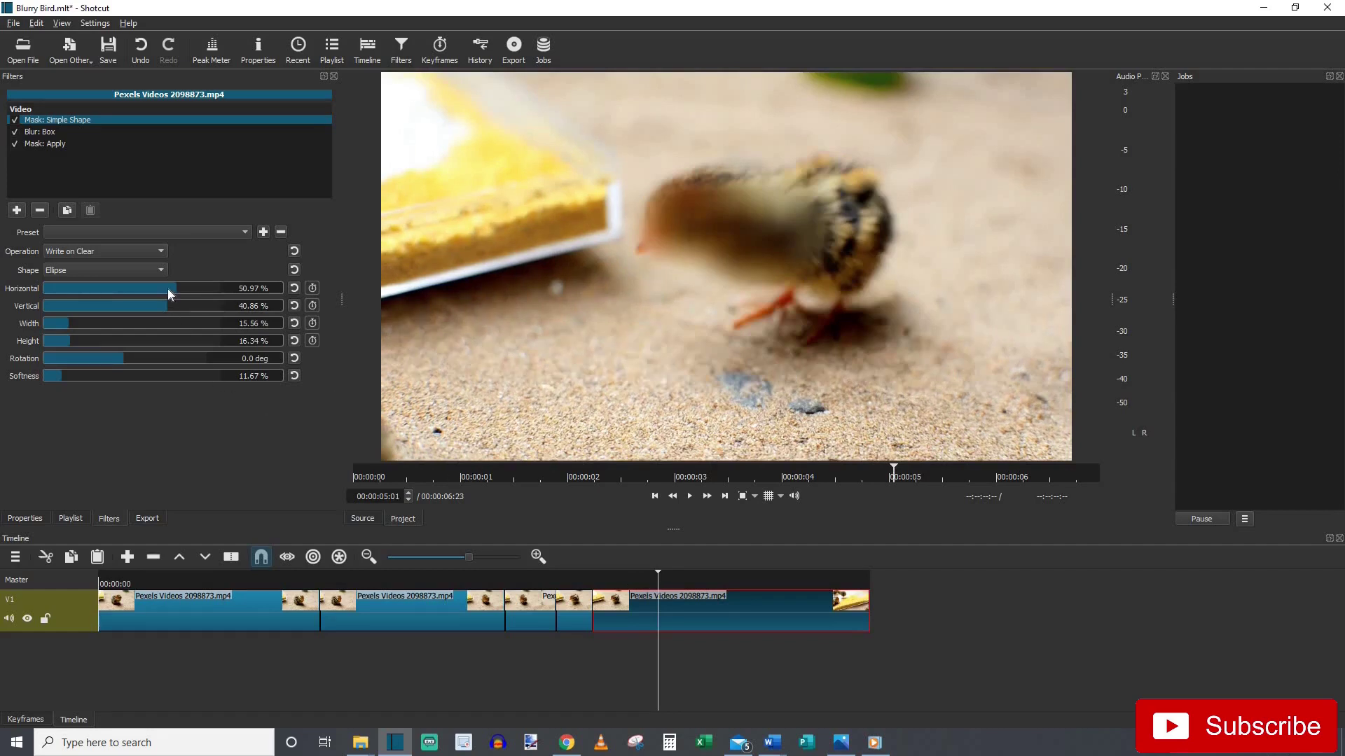
key(s)
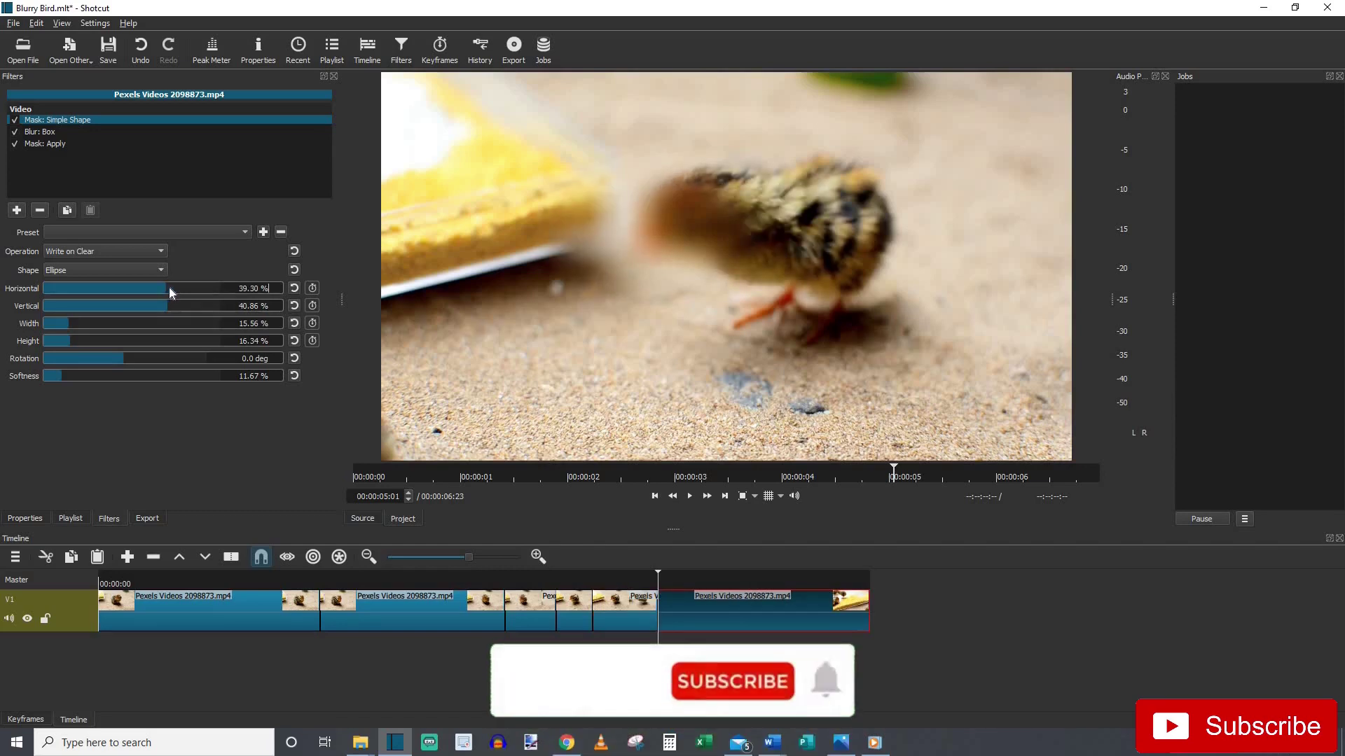
click(162, 289)
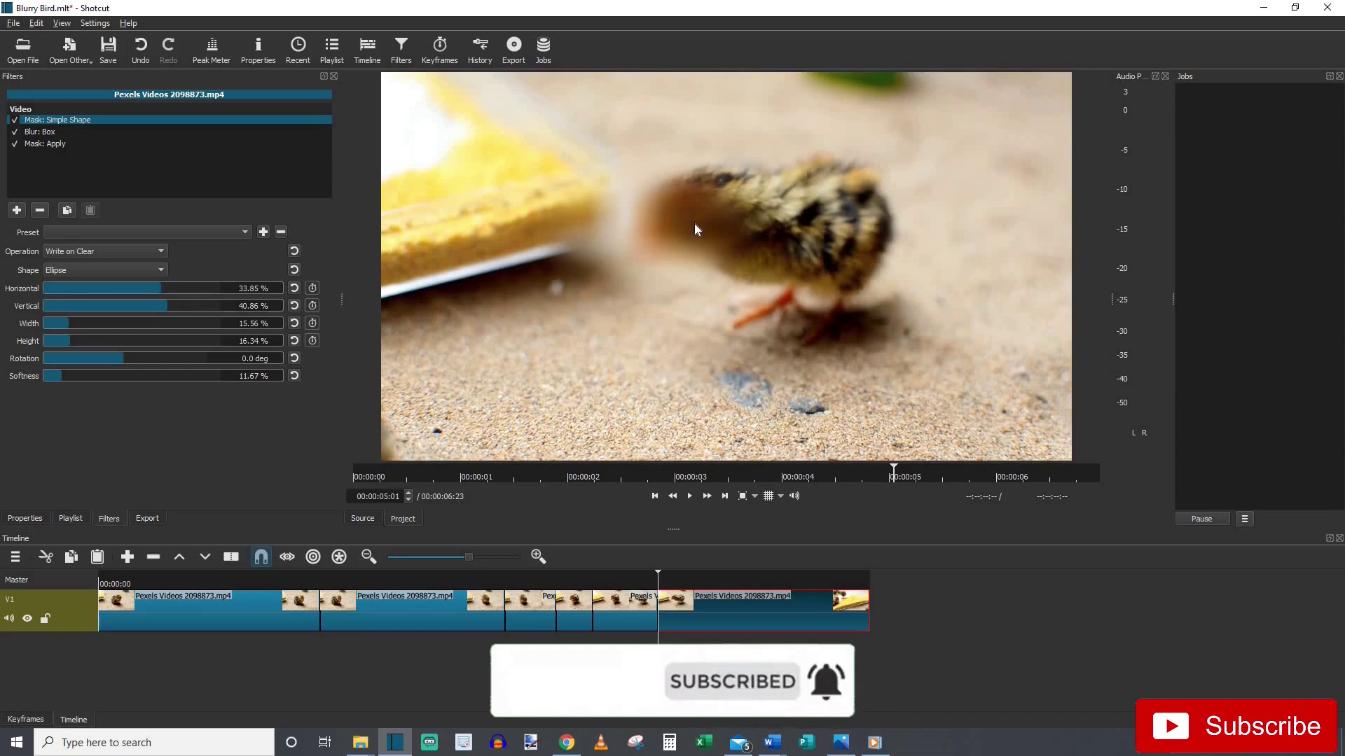
click(672, 583)
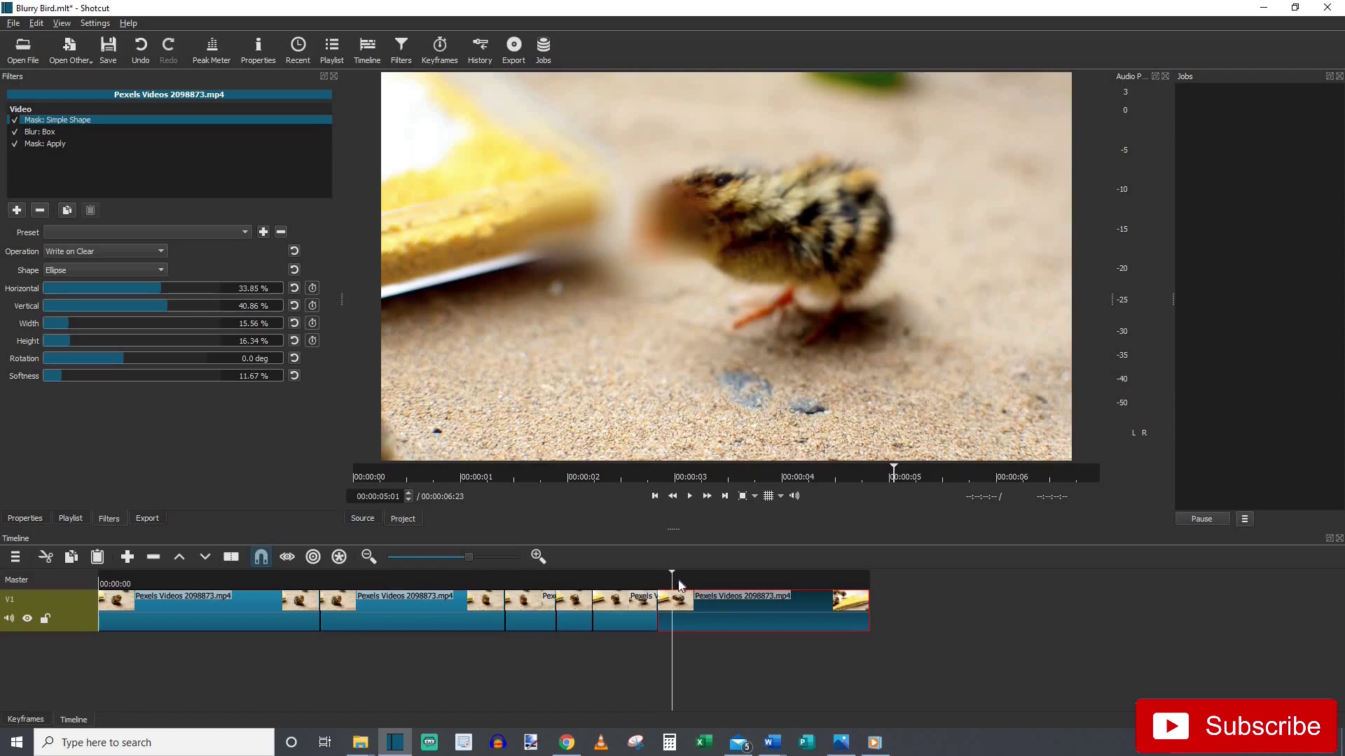
Settle the playhead on 00:00:05:06 and split the clip there
click(685, 584)
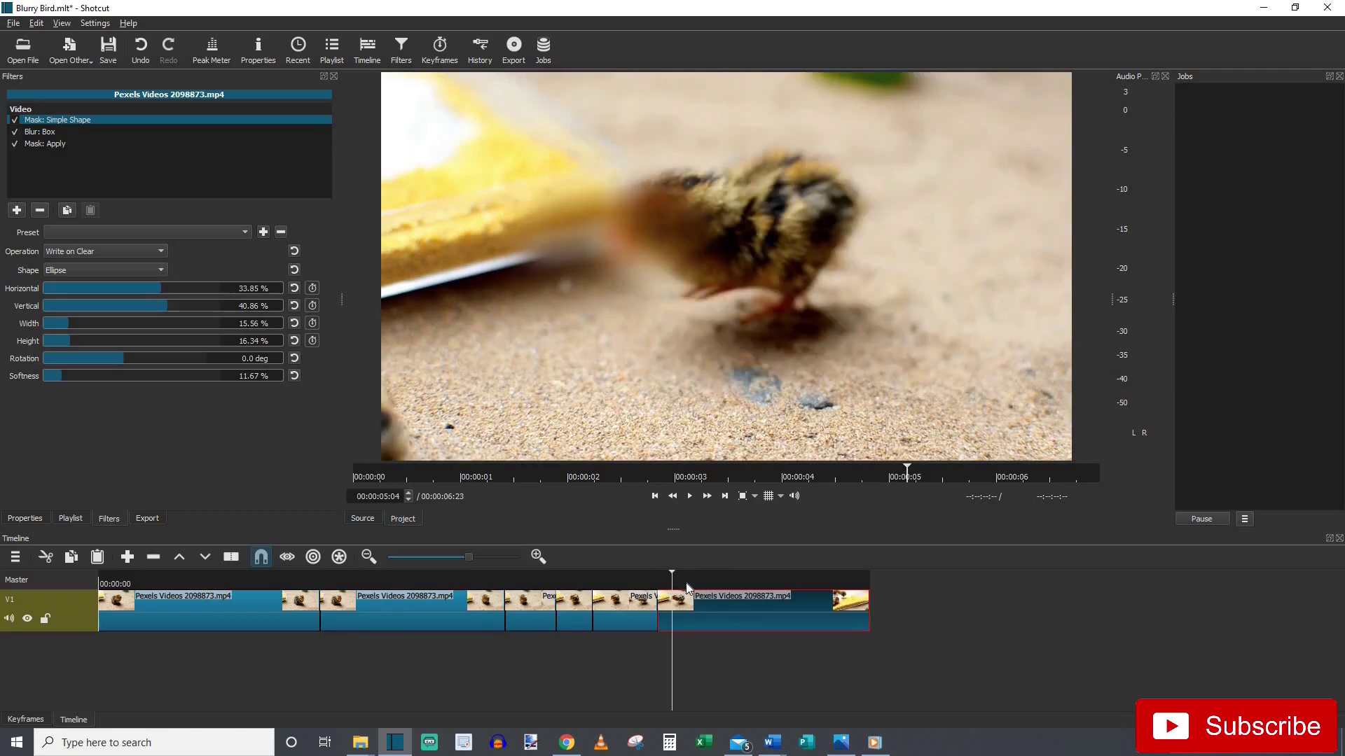
click(699, 583)
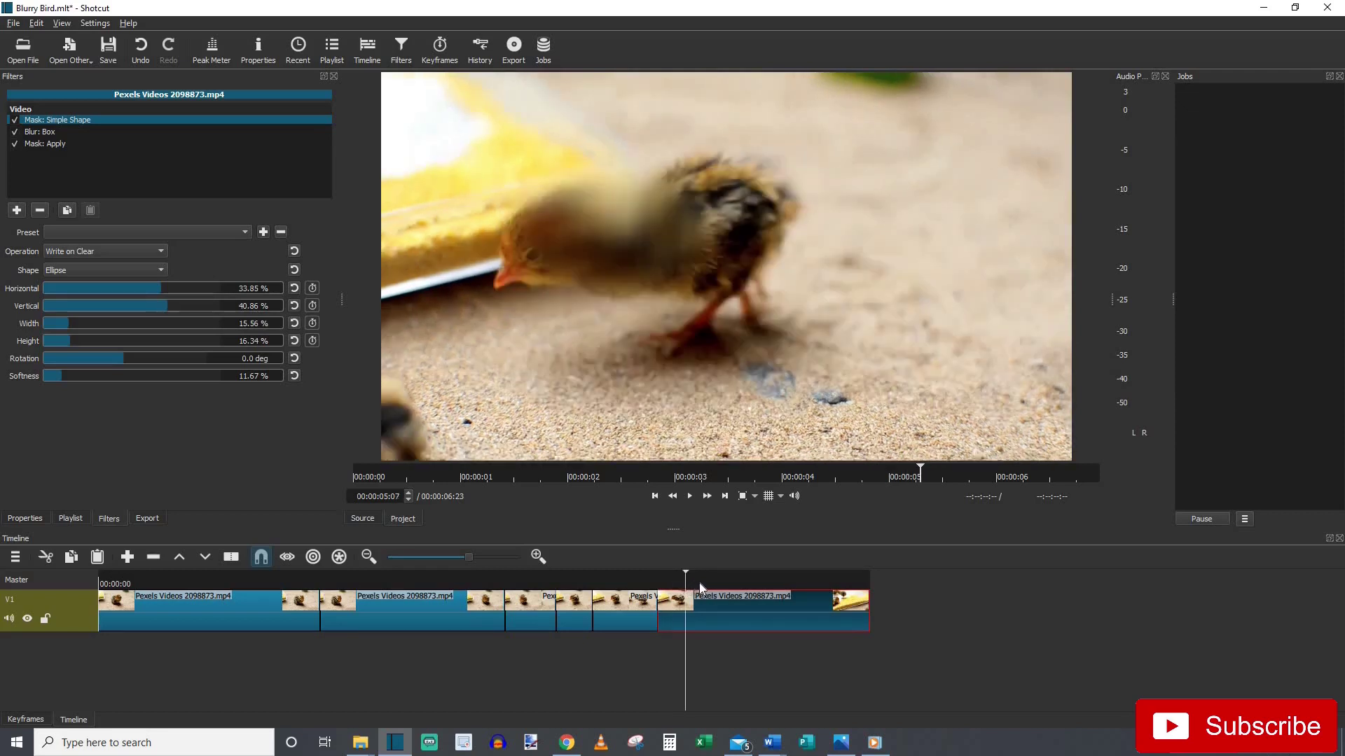
click(682, 584)
click(679, 587)
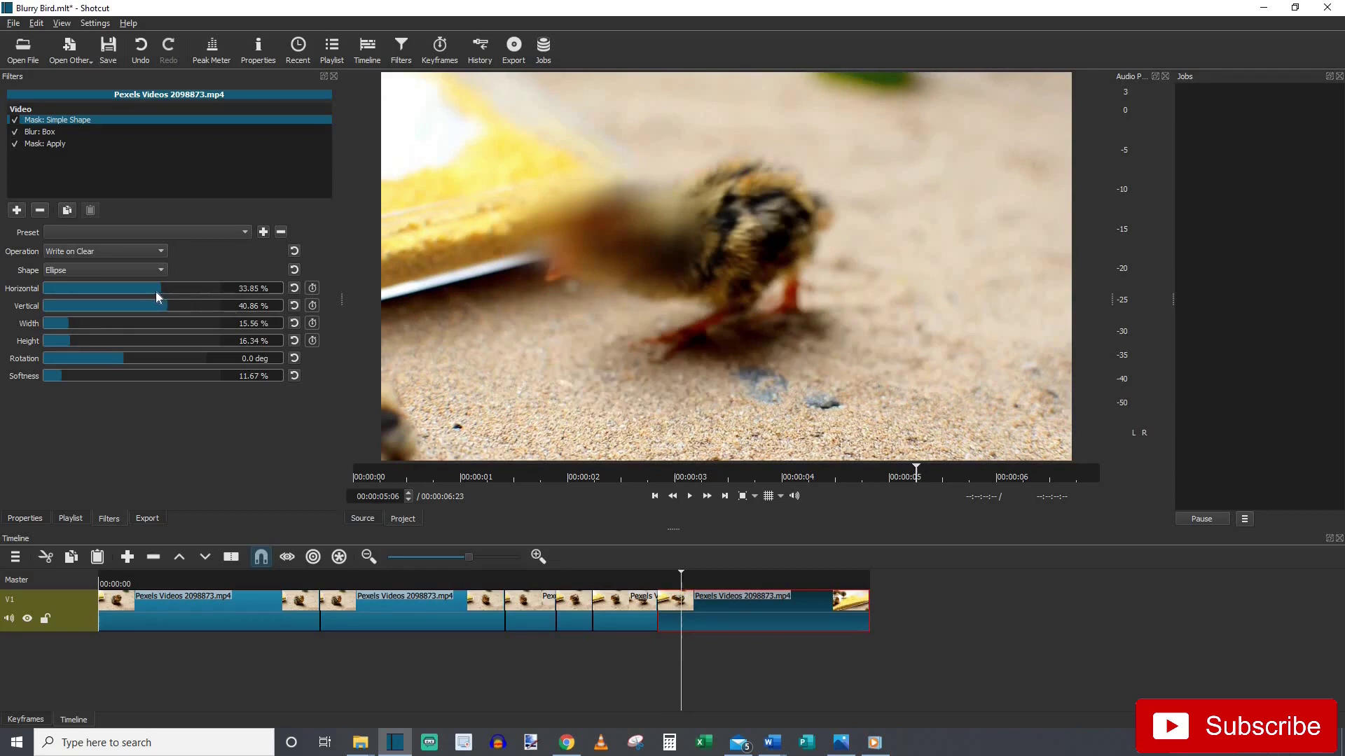
key(s)
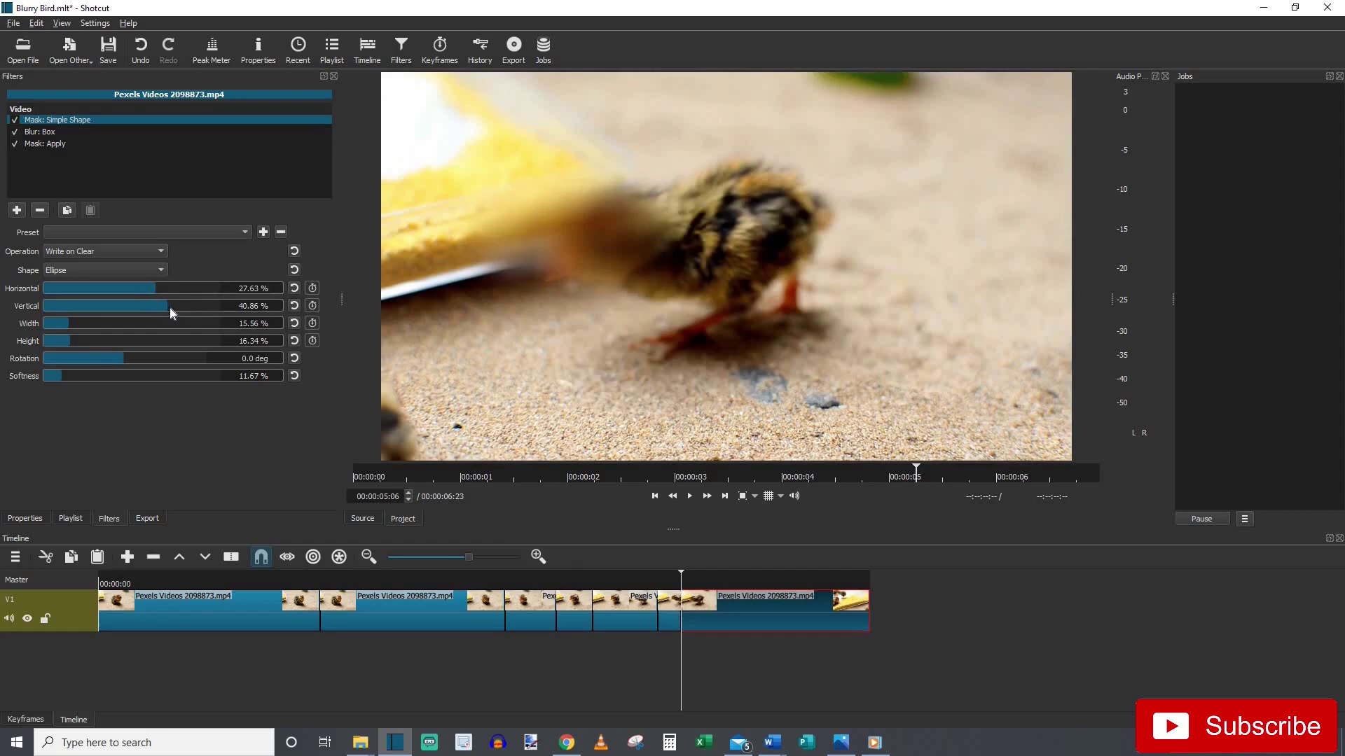
Place the new piece's blur ellipse at 26.07% horizontal, 47.08% vertical, then check frames up to 00:00:05:10
drag(170, 308, 172, 309)
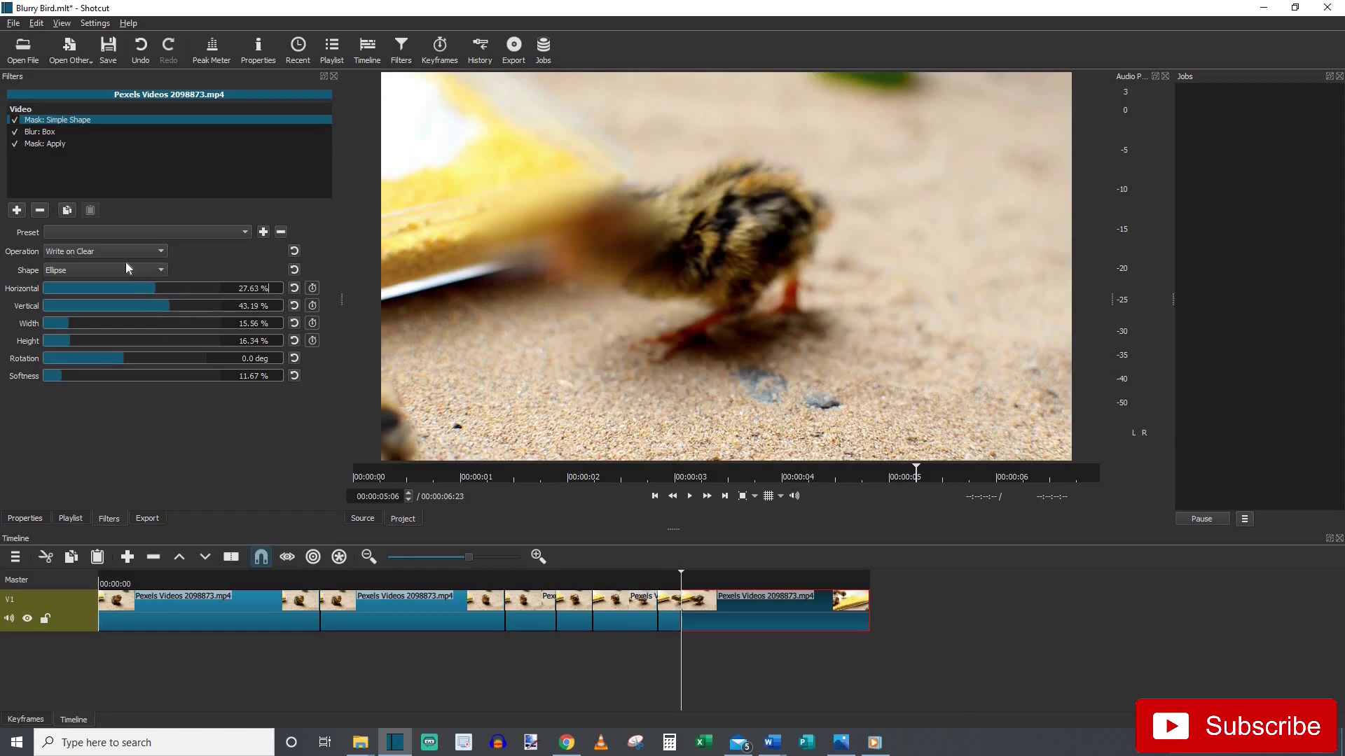
click(171, 305)
click(153, 288)
click(174, 306)
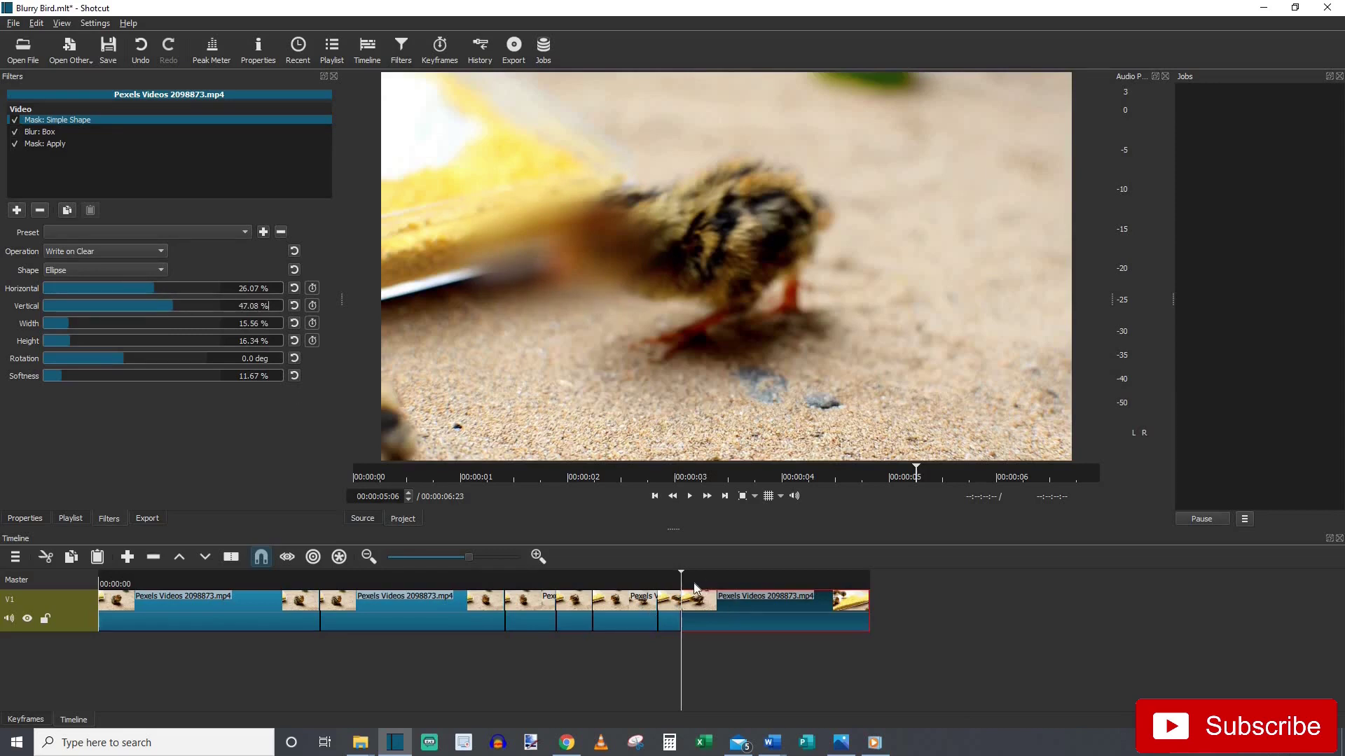
key(Right)
key(Right)
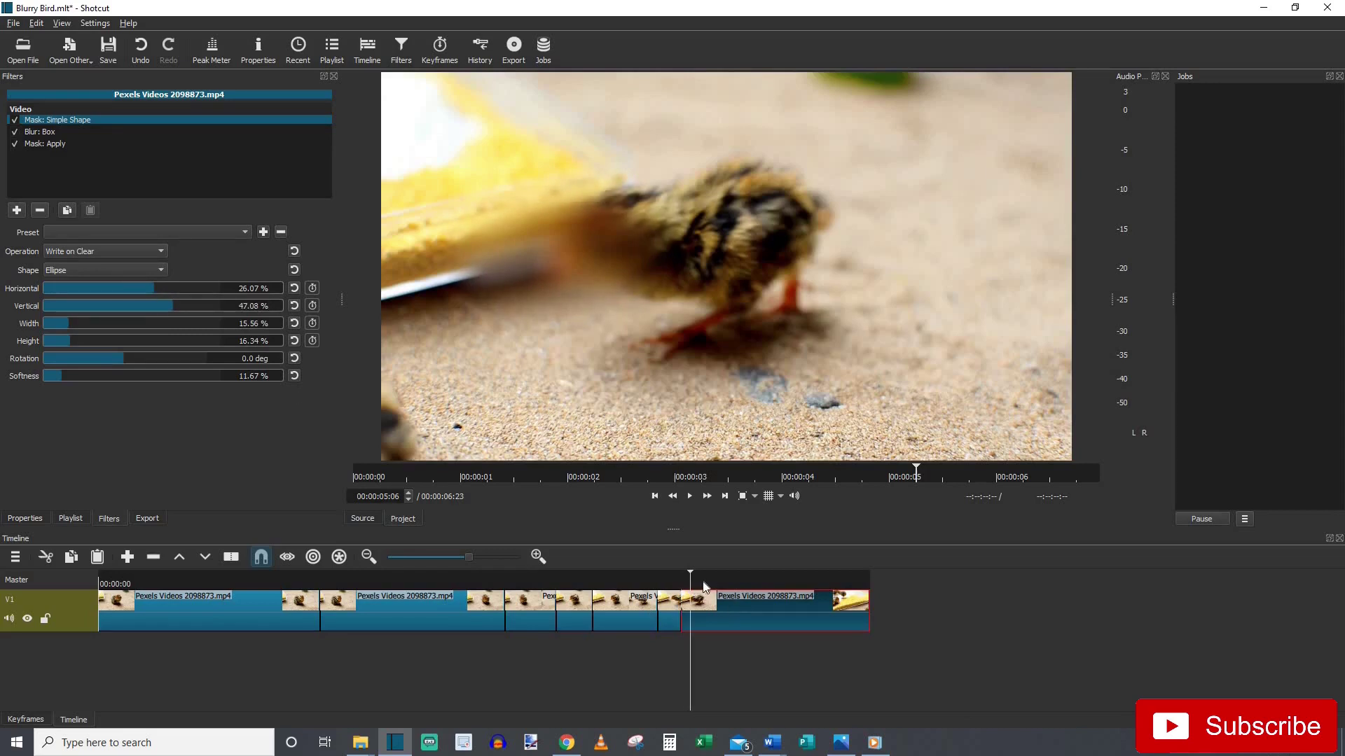
key(Right)
key(Right)
key(Right)
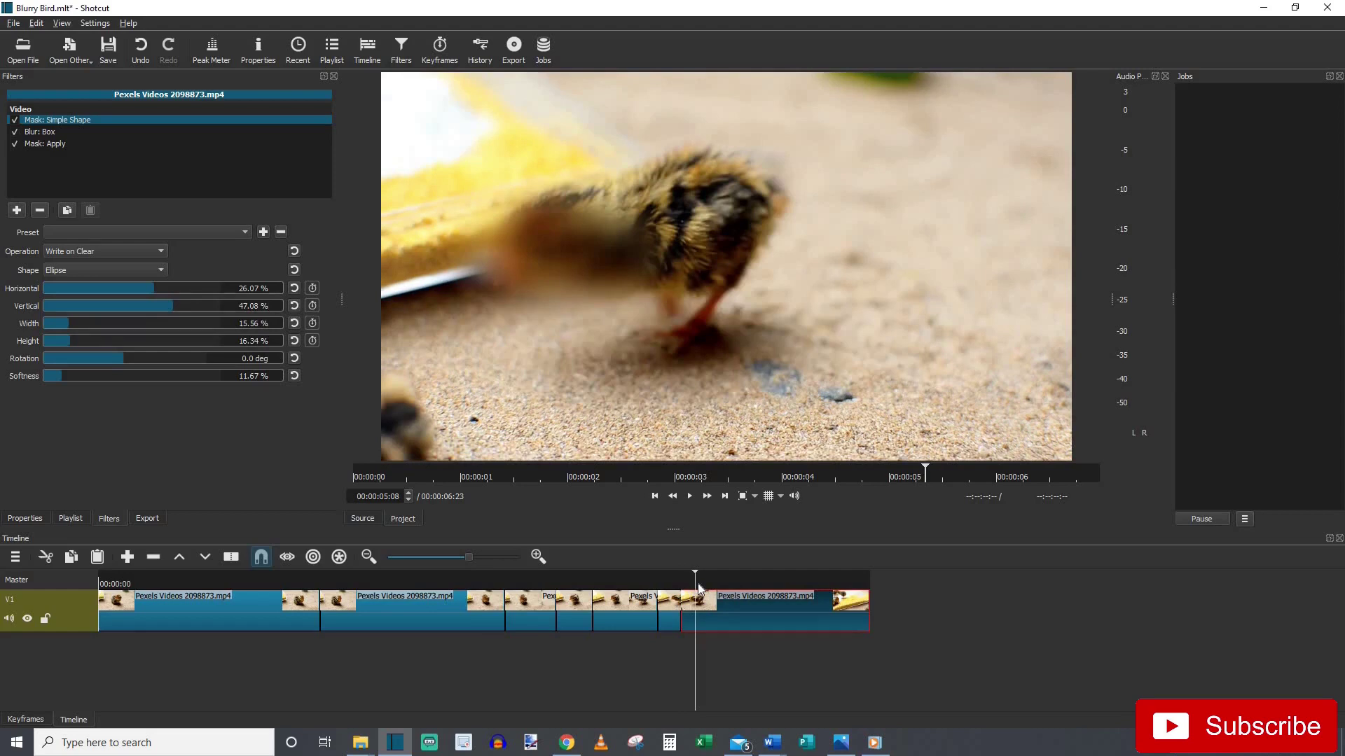
key(Right)
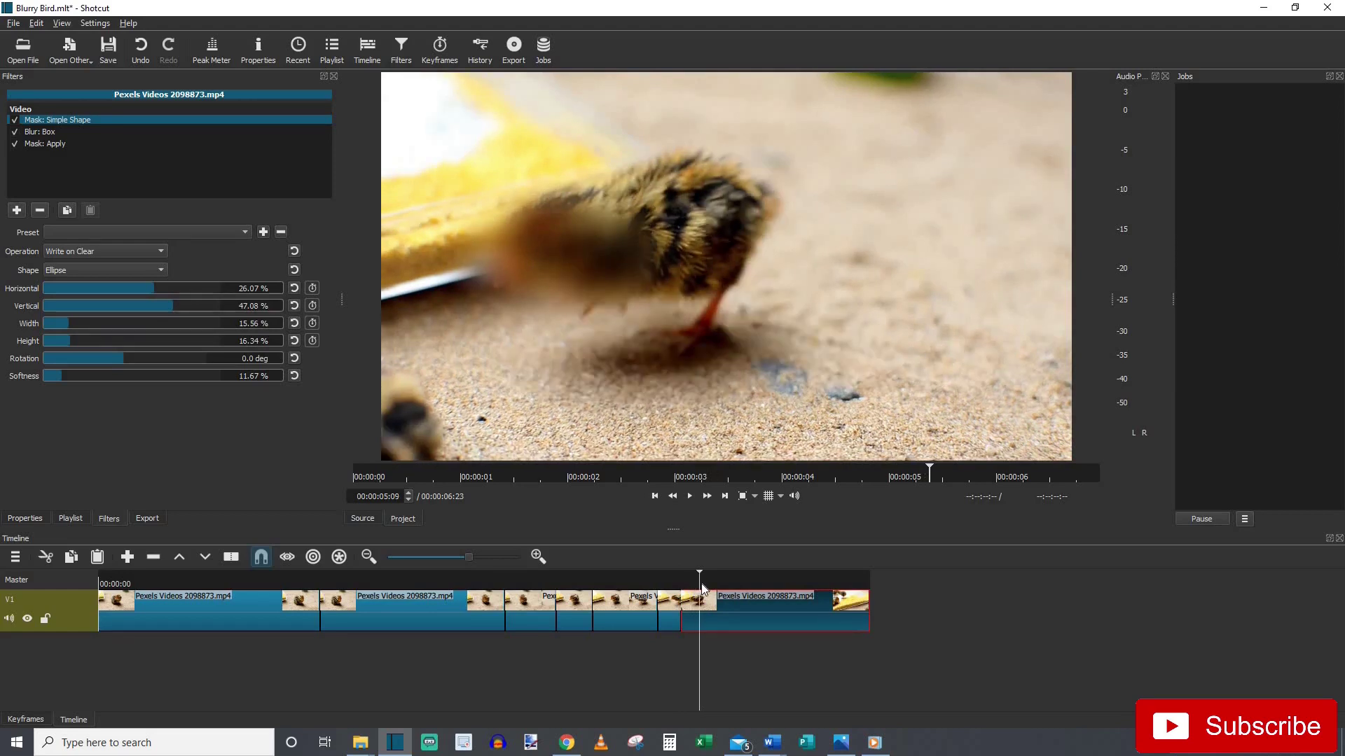
key(Right)
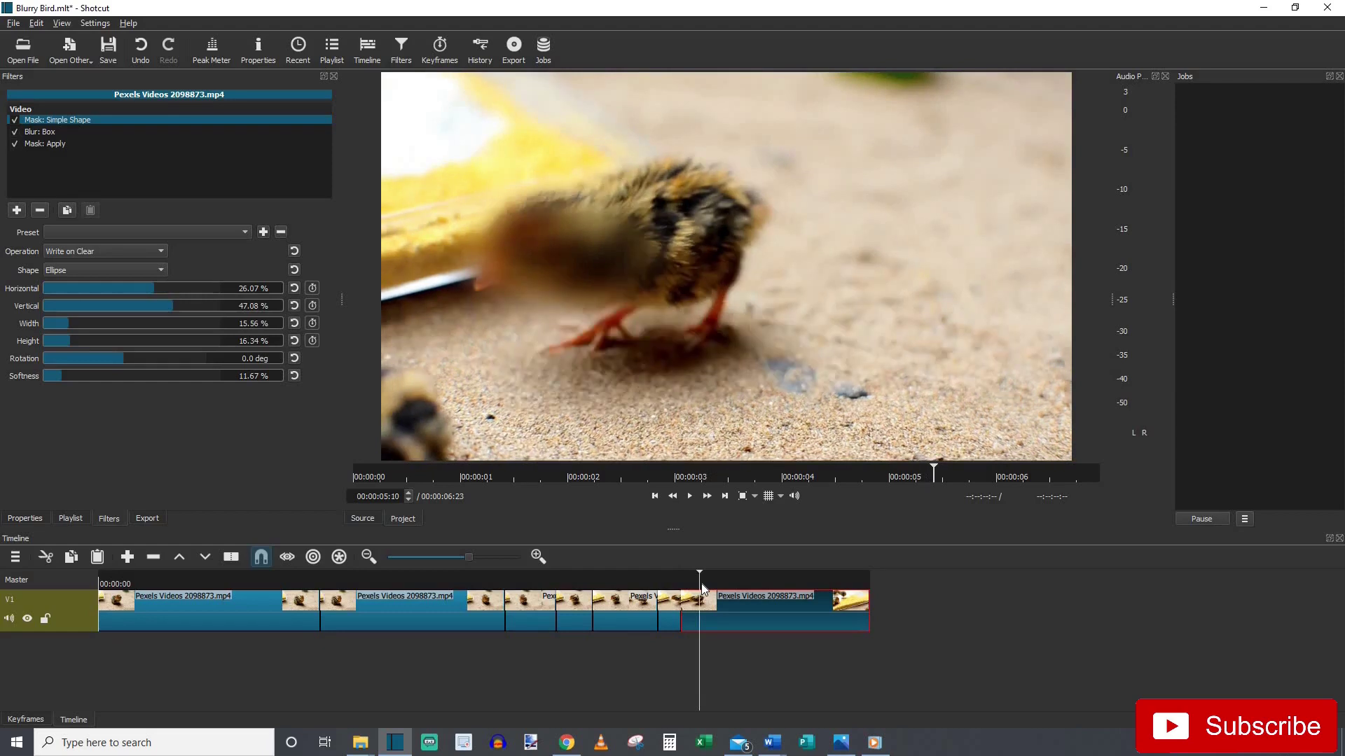
Shift the blur ellipse left to 12.06% horizontal, then step through frames up to 00:00:05:22
click(150, 289)
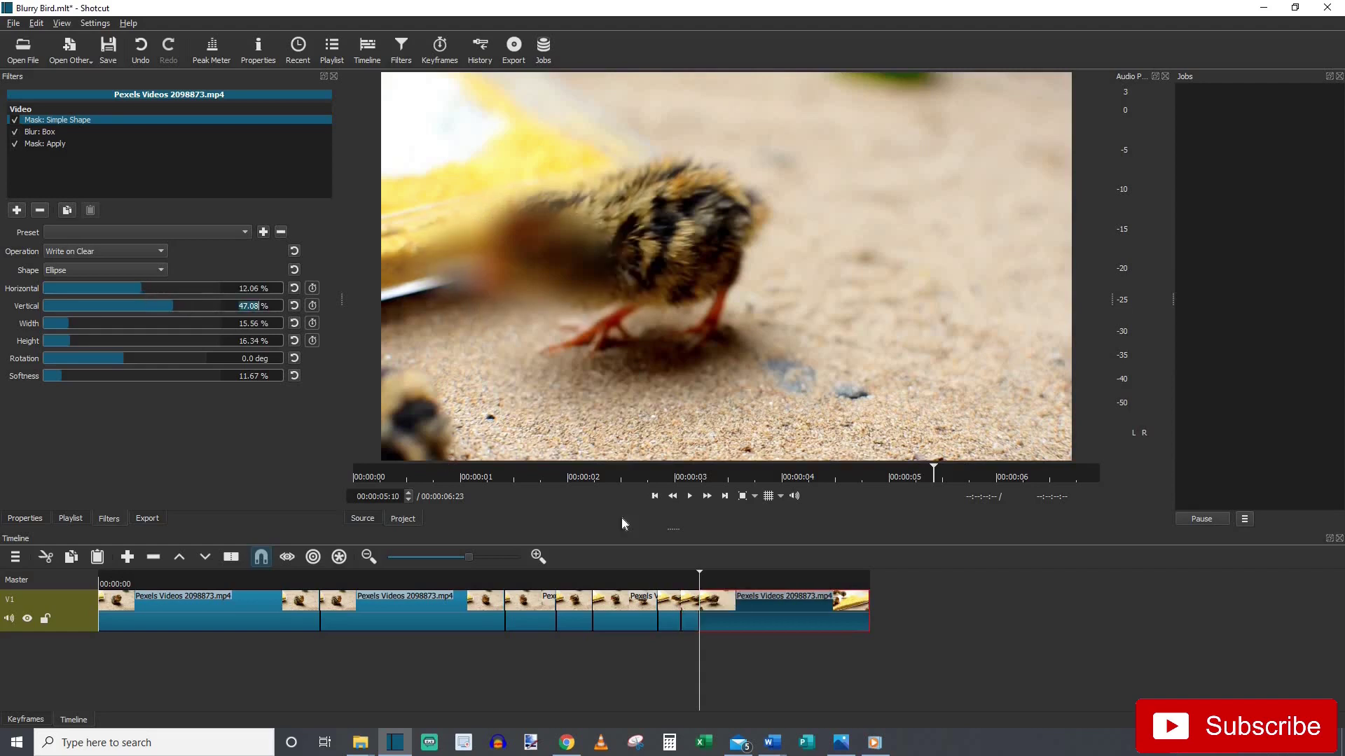
click(709, 583)
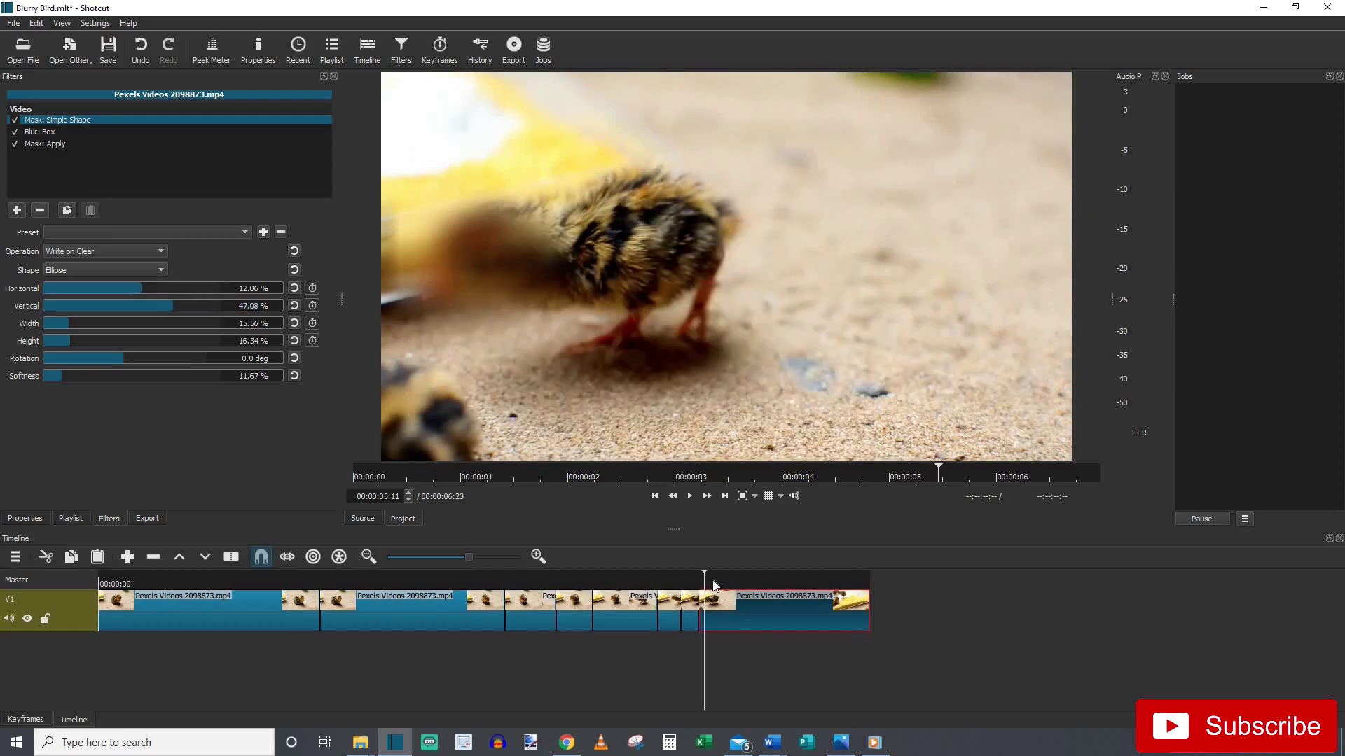
click(710, 584)
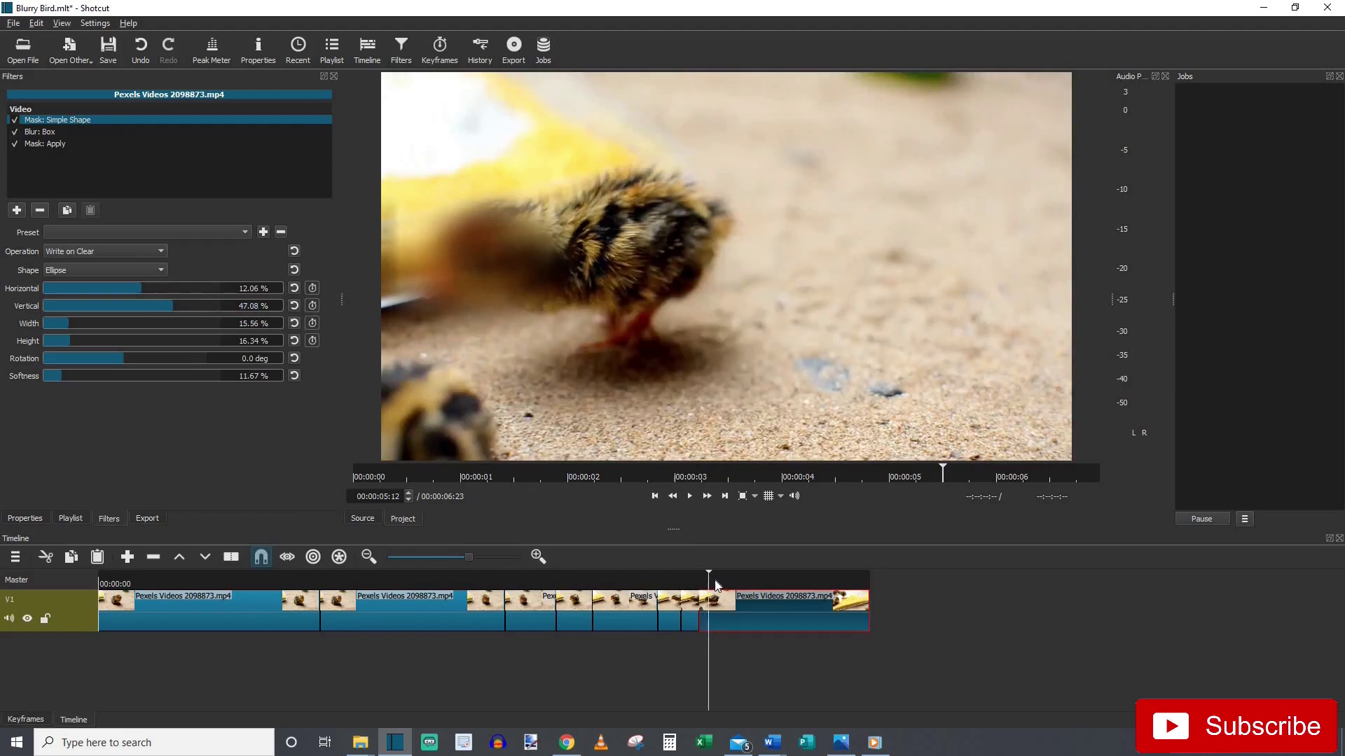
click(718, 583)
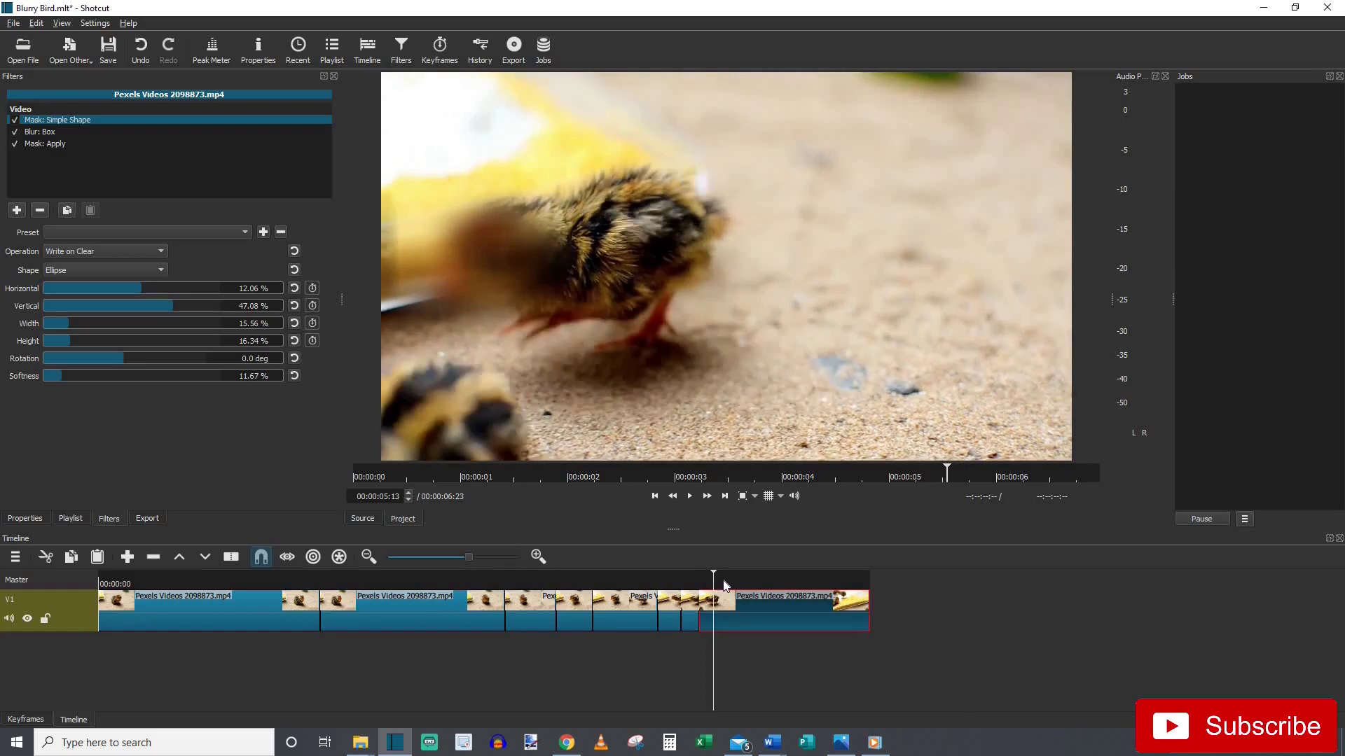
click(724, 583)
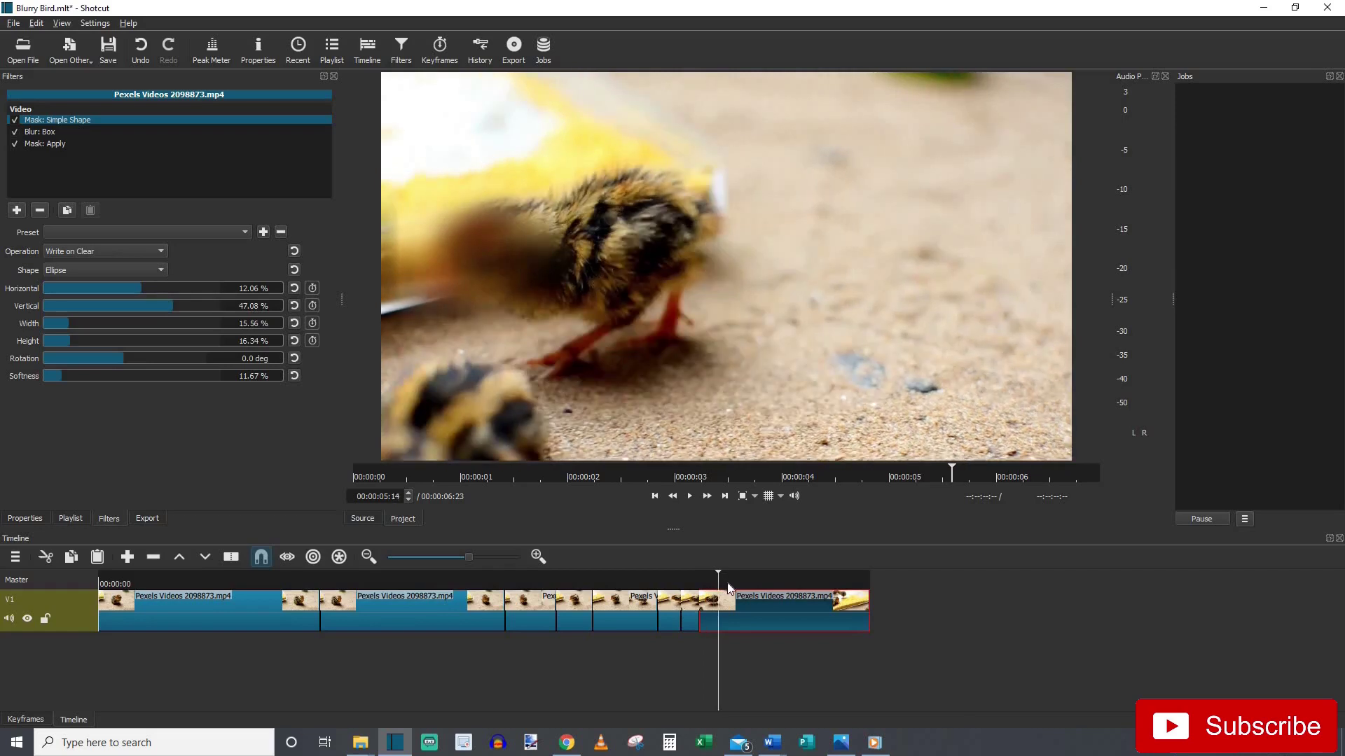
click(733, 582)
click(738, 582)
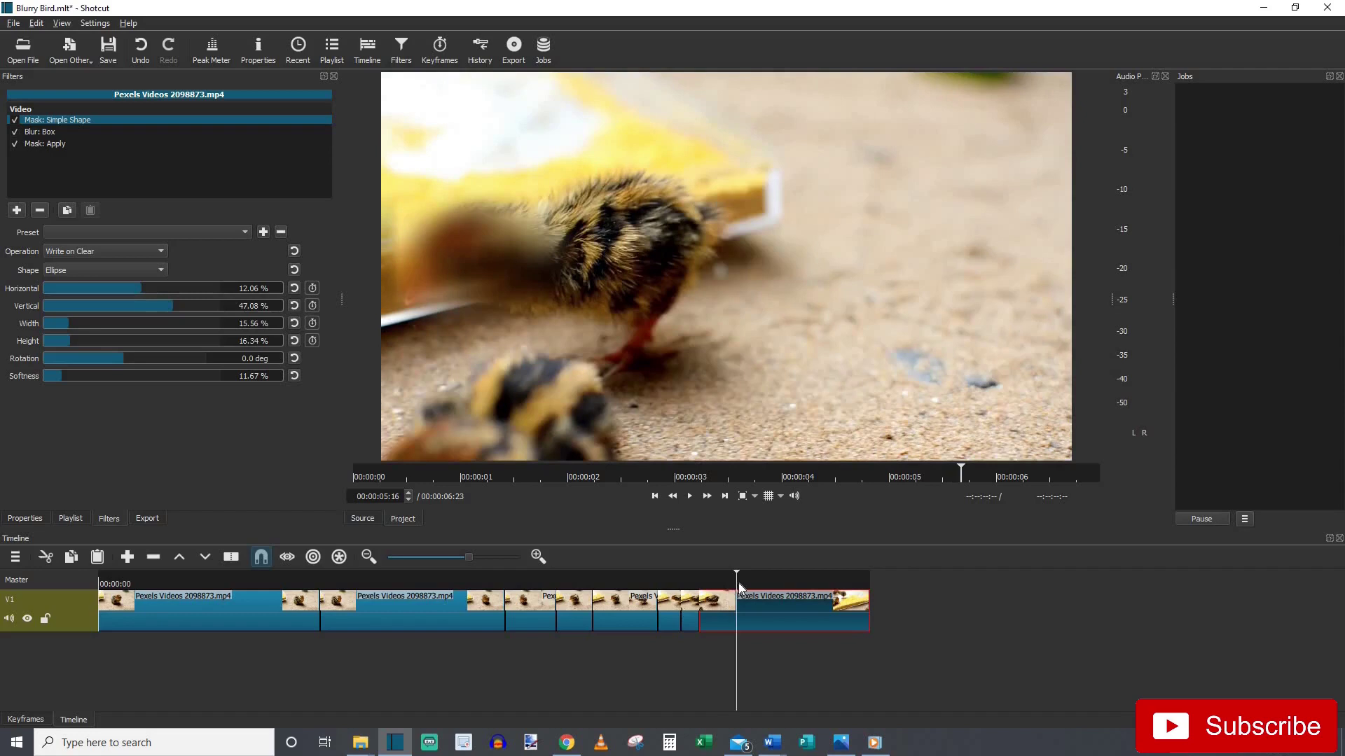
click(742, 583)
click(751, 585)
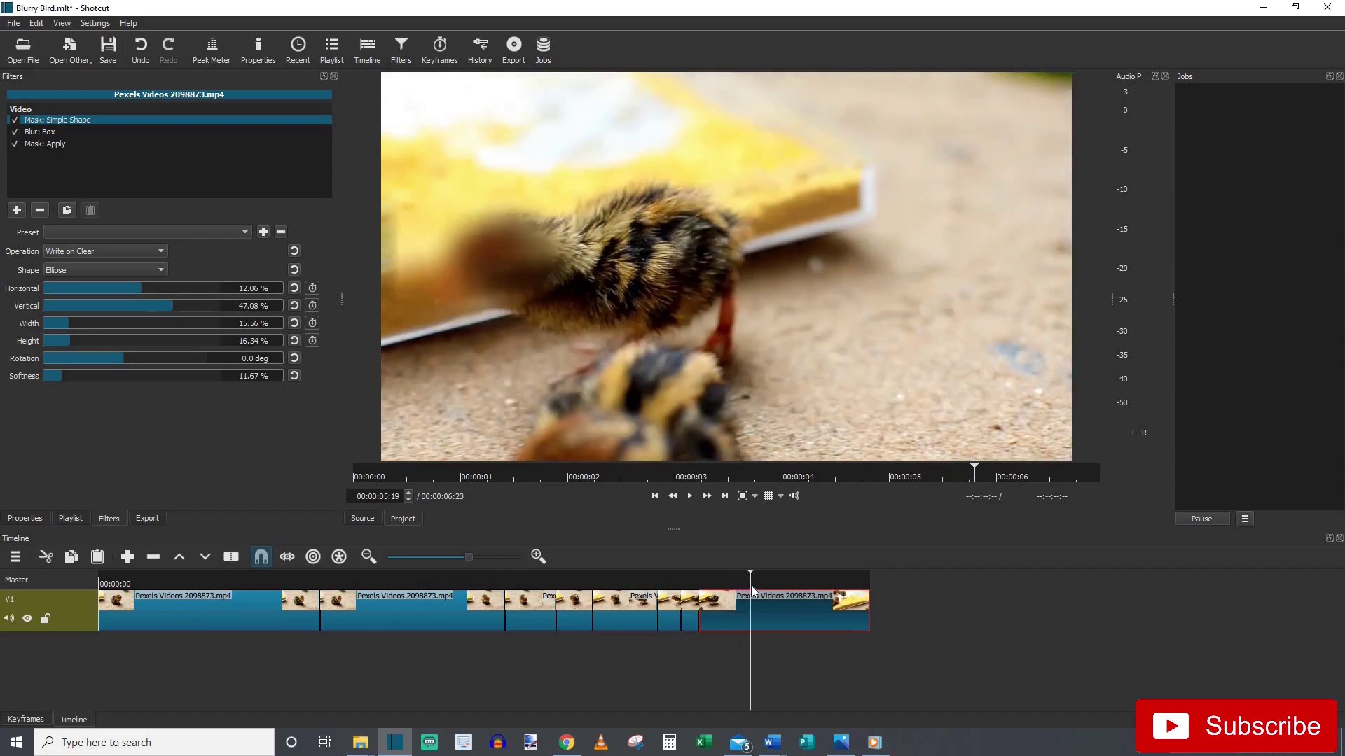
click(755, 582)
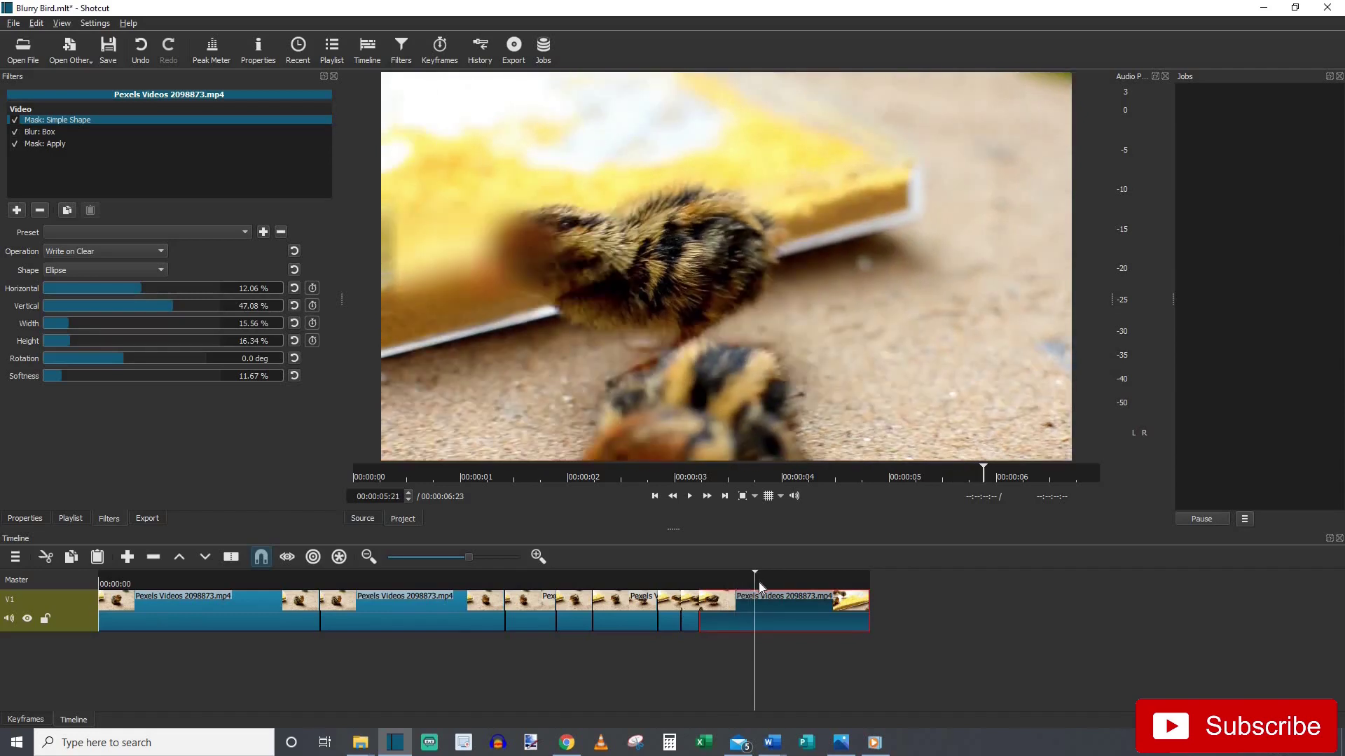
click(758, 582)
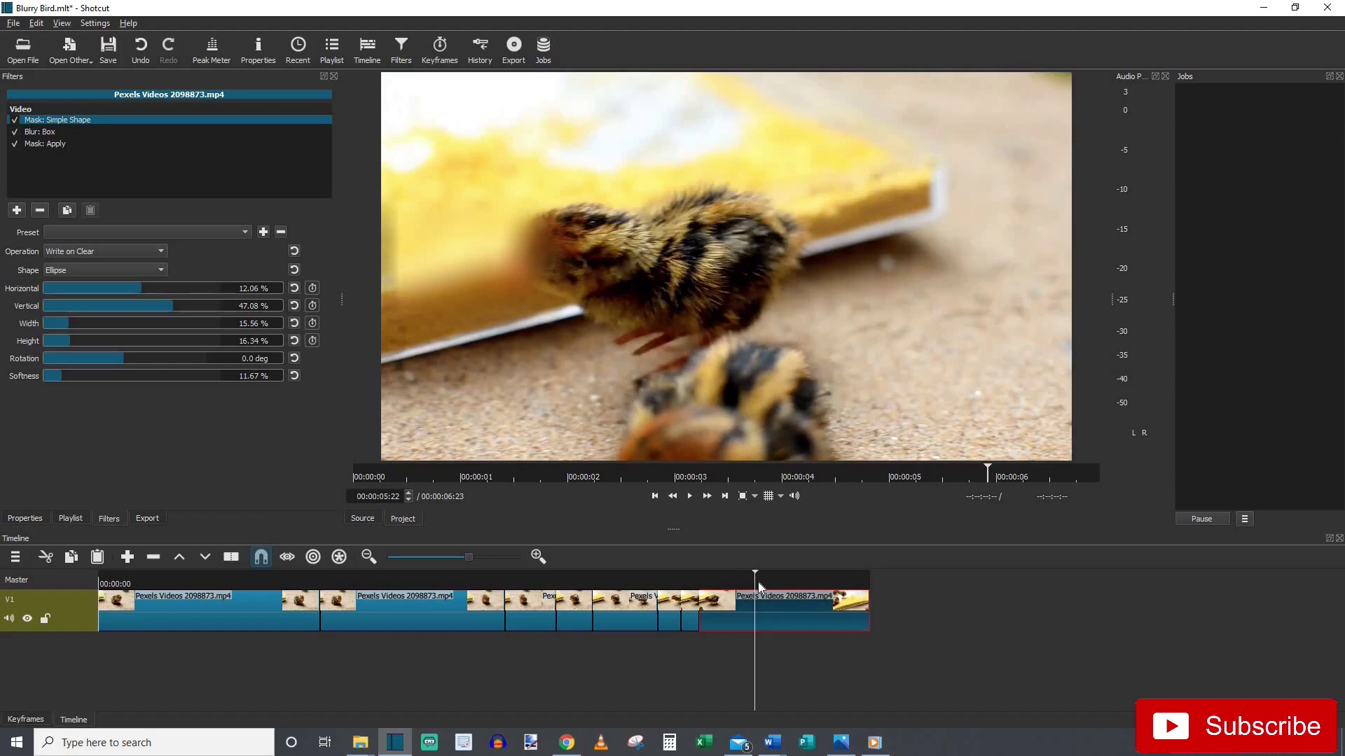
Split at 00:00:05:21 and adjust the new piece's blur ellipse to 27.63% horizontal over the chick's head
click(747, 582)
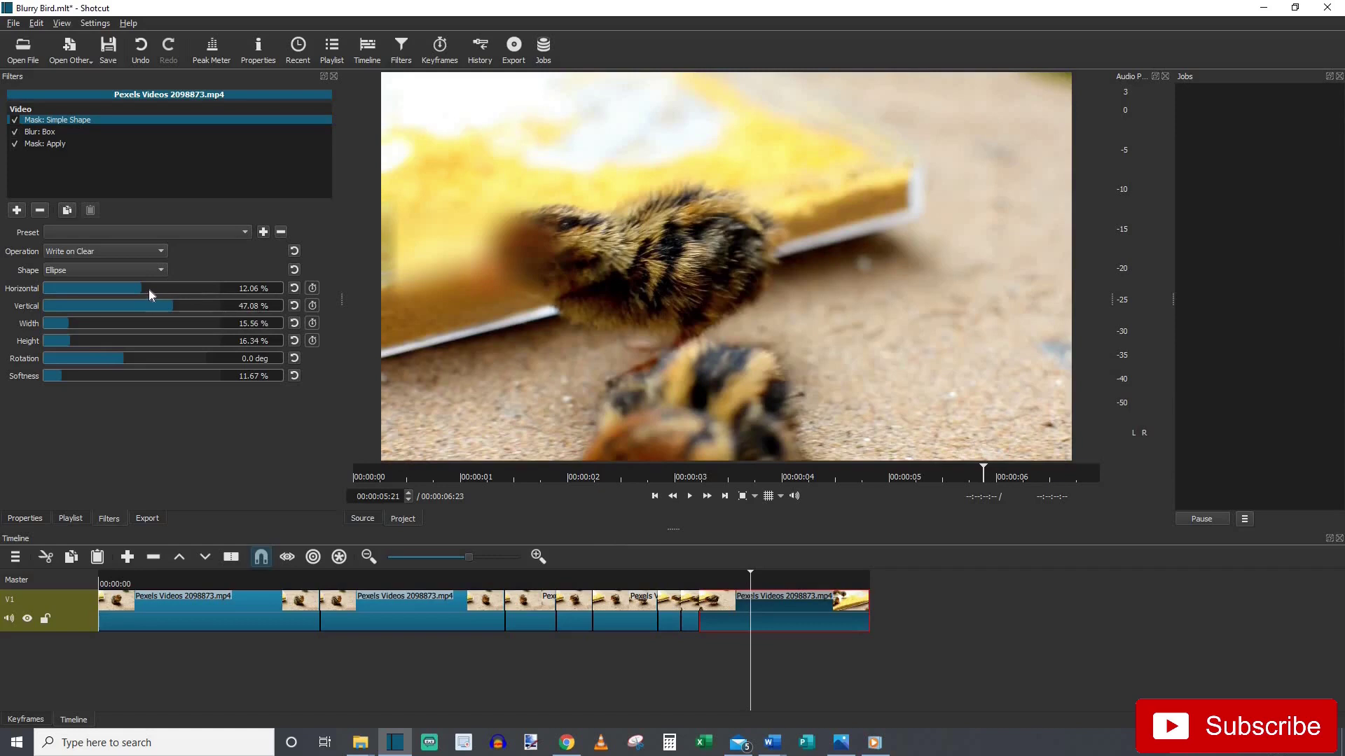
key(s)
drag(149, 288, 153, 288)
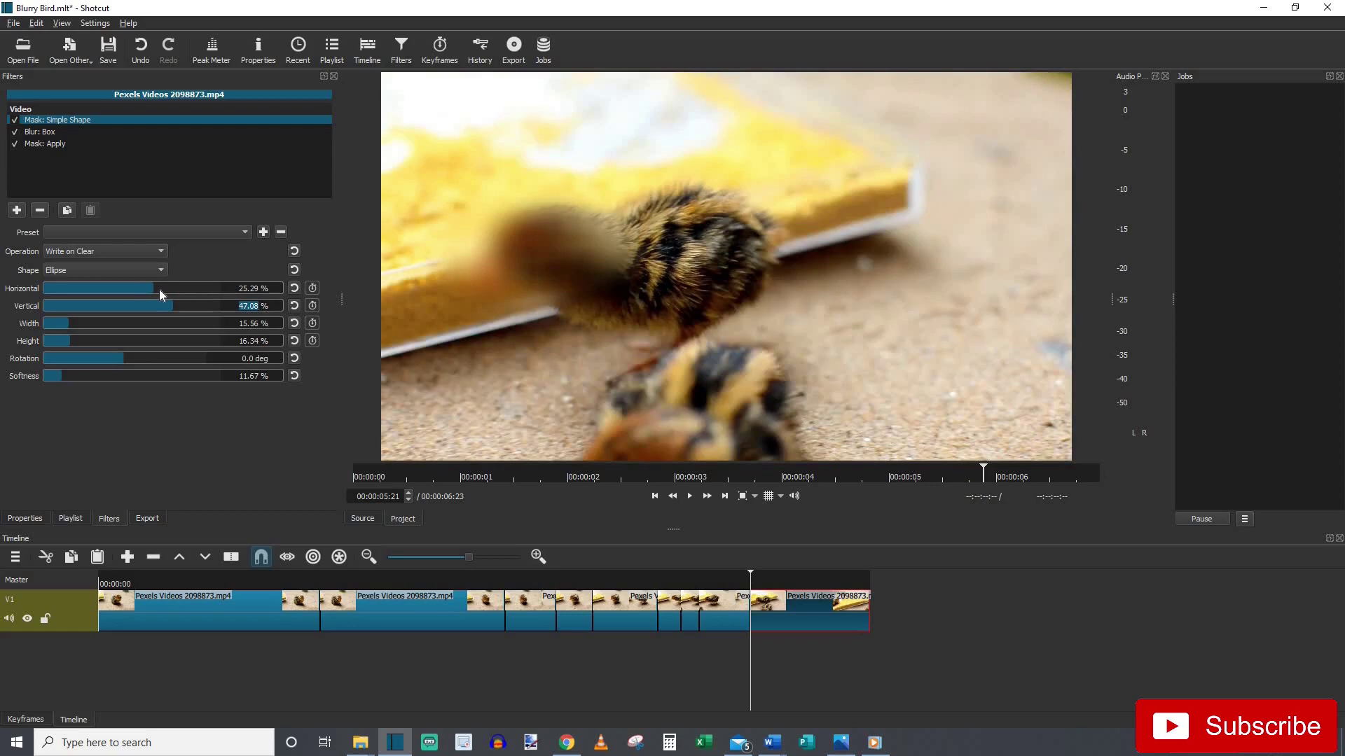
drag(161, 289, 164, 288)
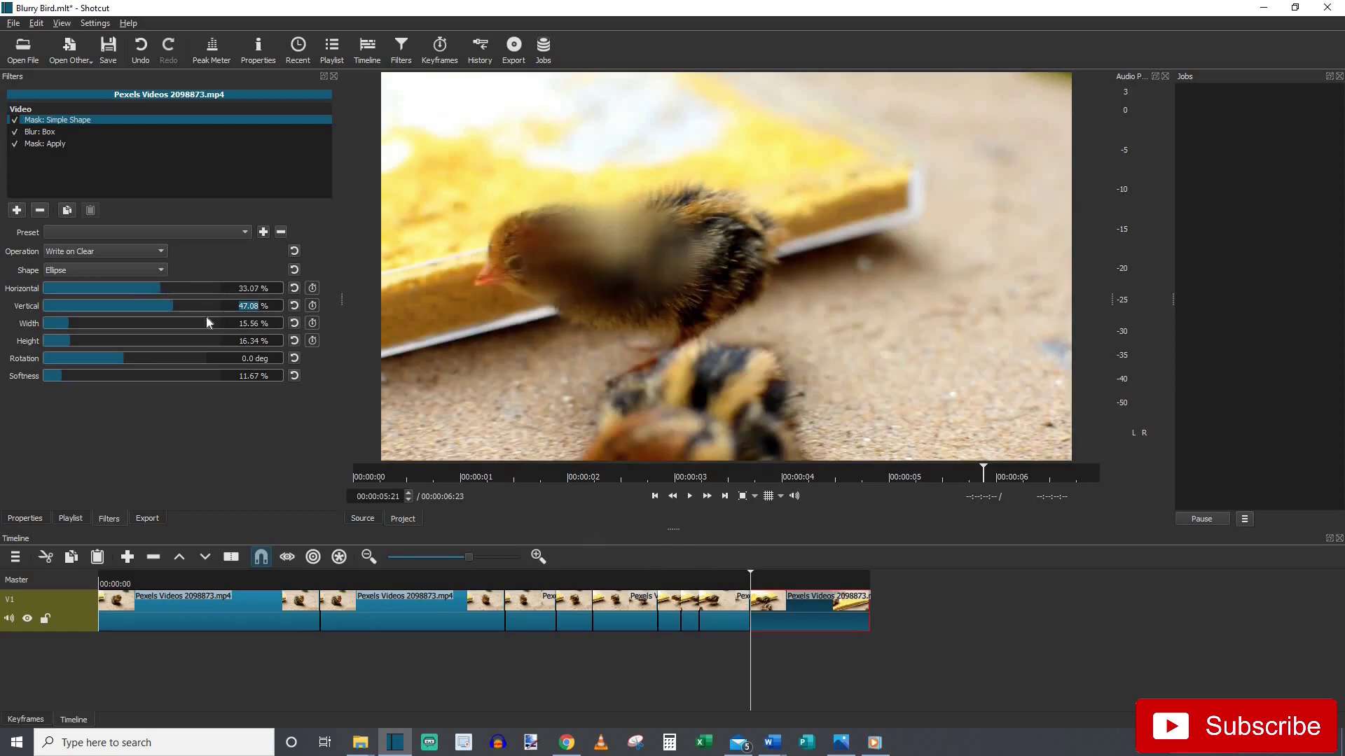
drag(157, 289, 154, 288)
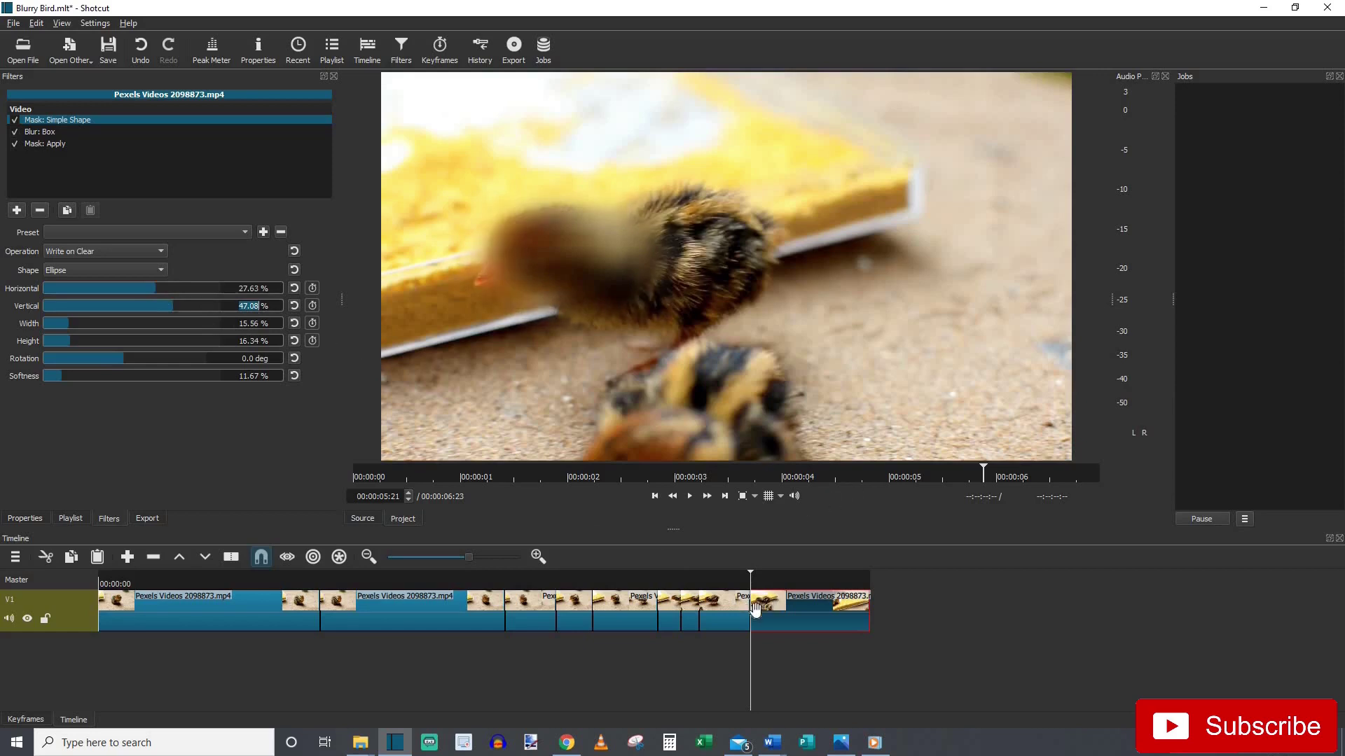
Step the playhead forward to frame 6:00 to check the blur
click(757, 574)
click(764, 582)
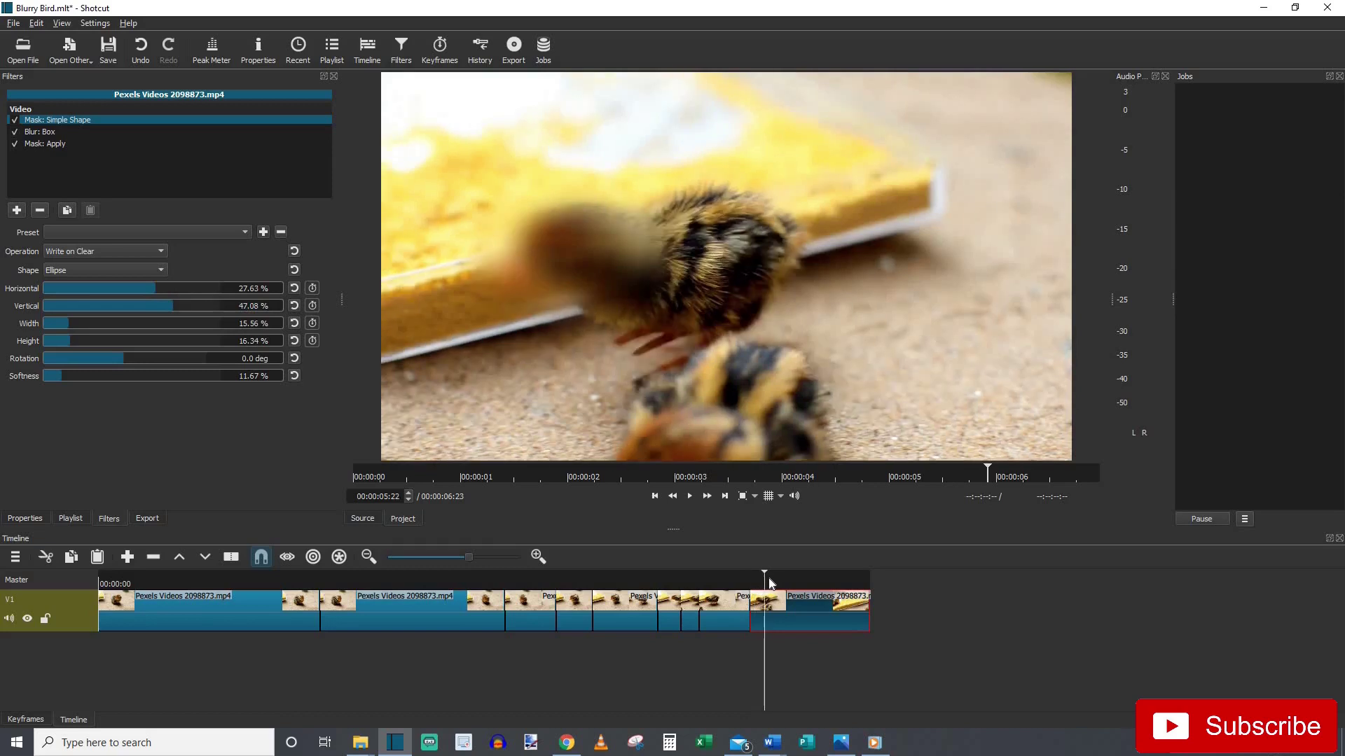
click(774, 582)
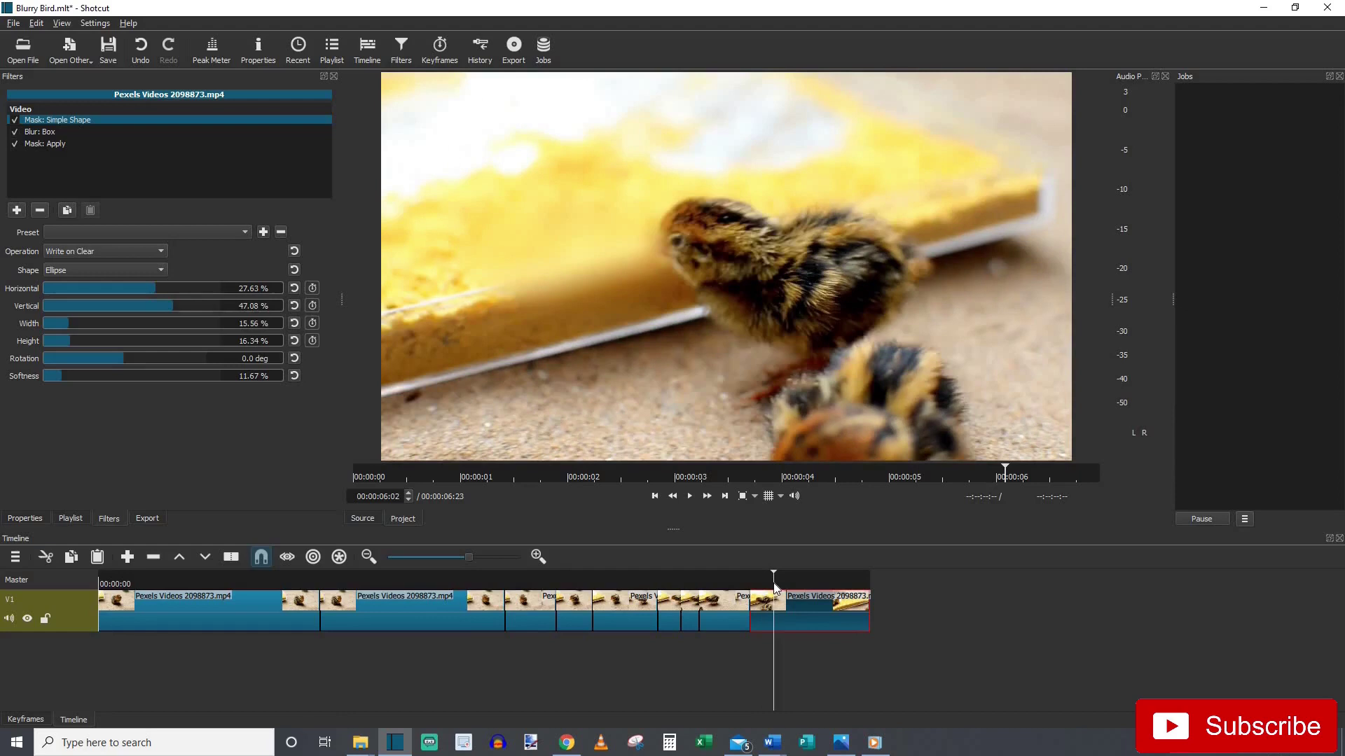
At frame 6:01, type 32.30 for the ellipse's Horizontal and 40.86 for Vertical, then scrub later
click(772, 583)
key(Left)
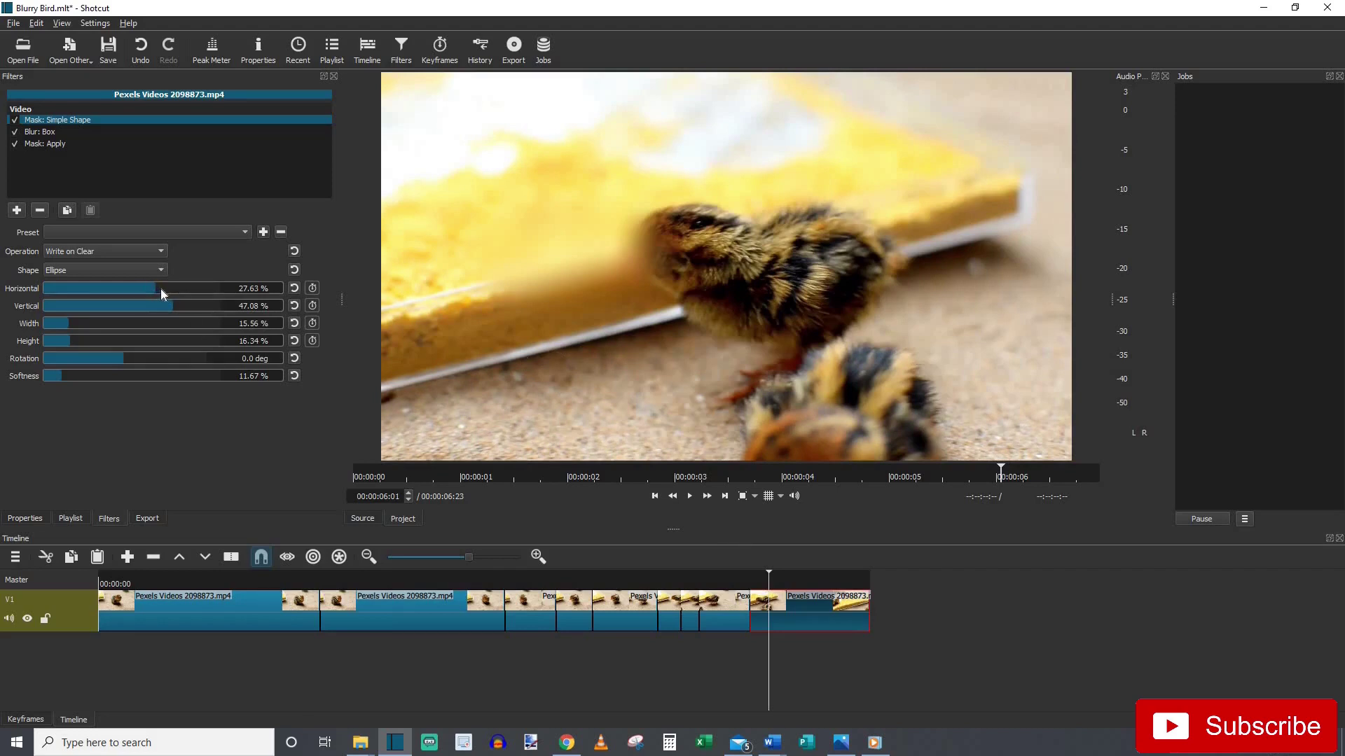
text(32.30)
key(Tab)
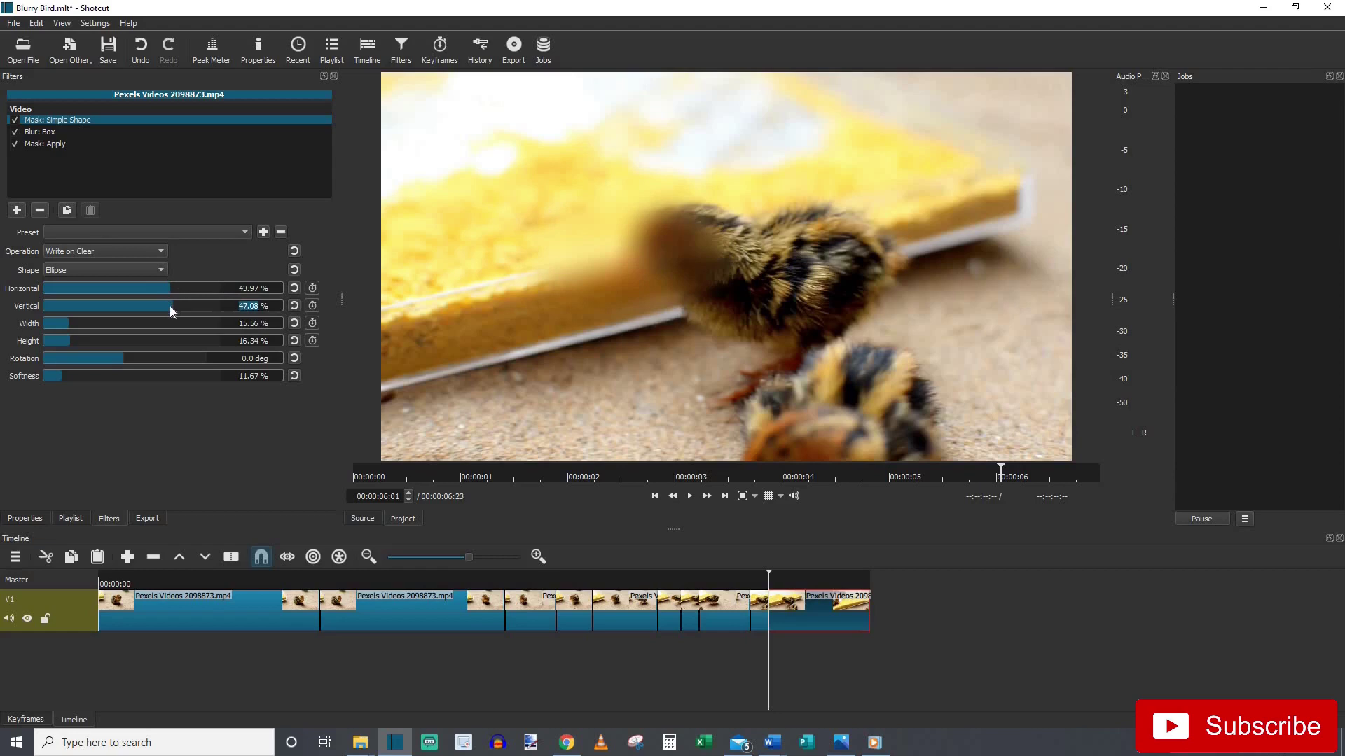
text(40.86)
key(Return)
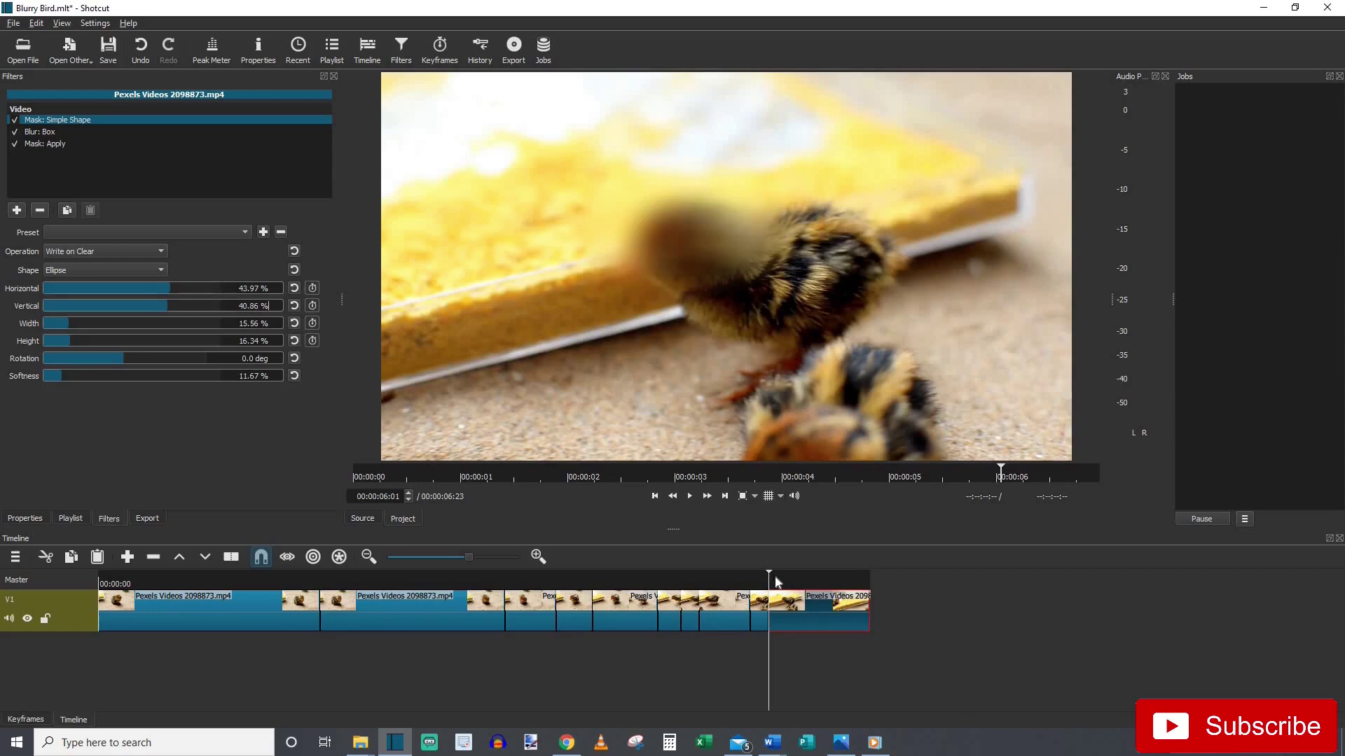
drag(776, 582, 792, 590)
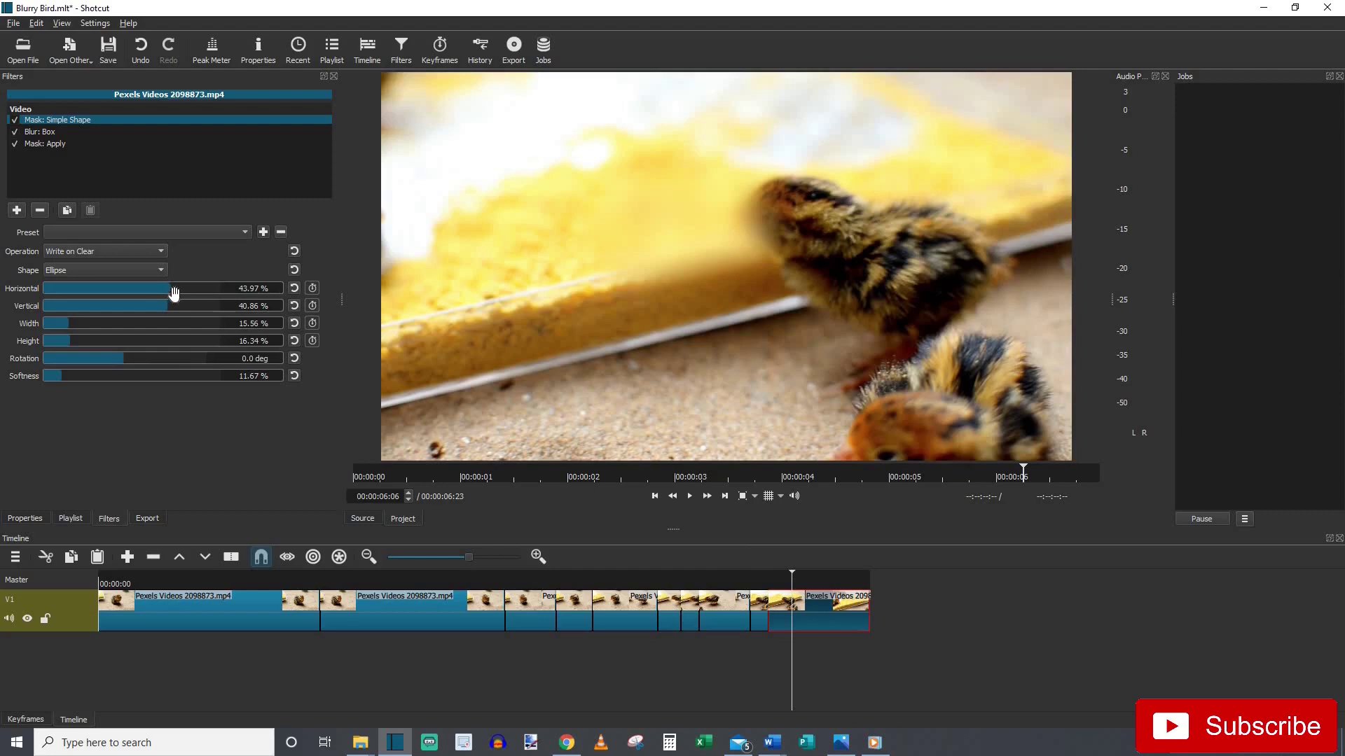
Split the last clip, try raising the blur ellipse, and step forward to frame 6:05 checking the mask
key(s)
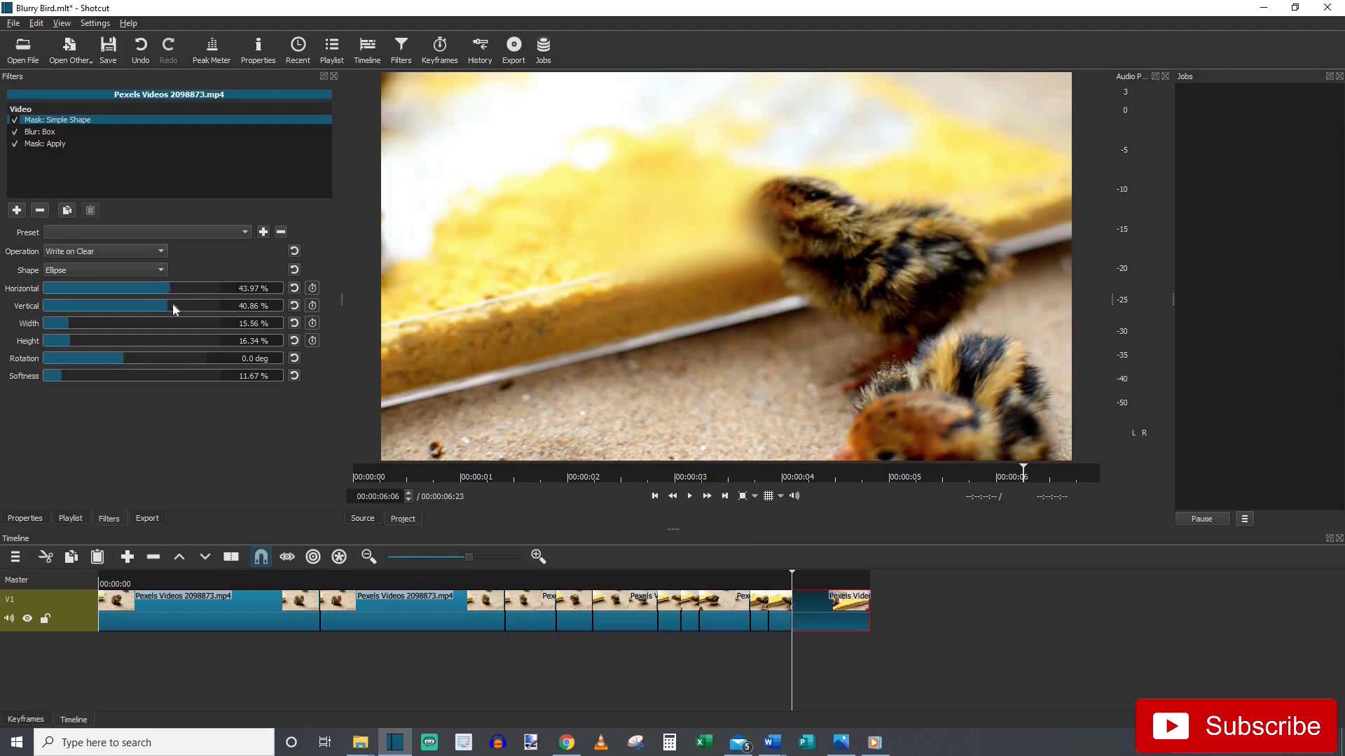
drag(172, 304, 162, 304)
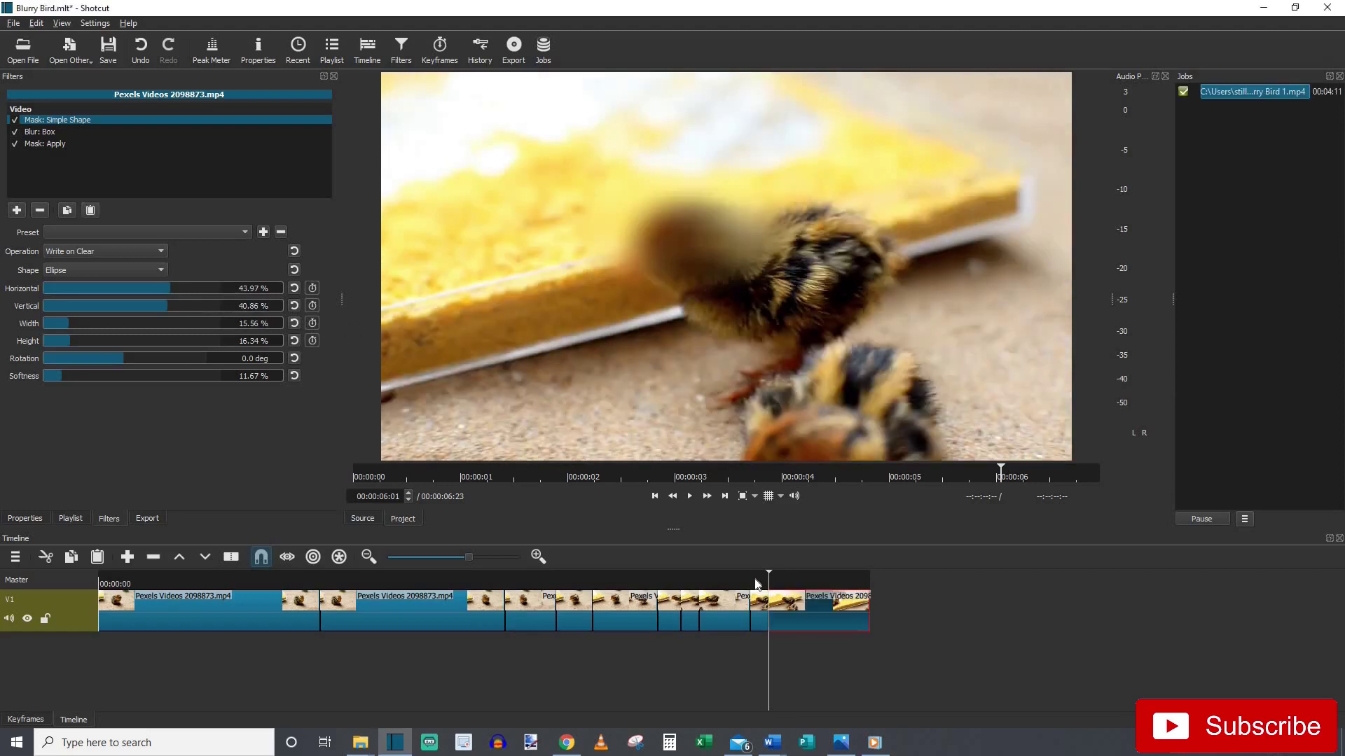
click(775, 586)
click(781, 585)
click(782, 587)
click(787, 585)
click(790, 586)
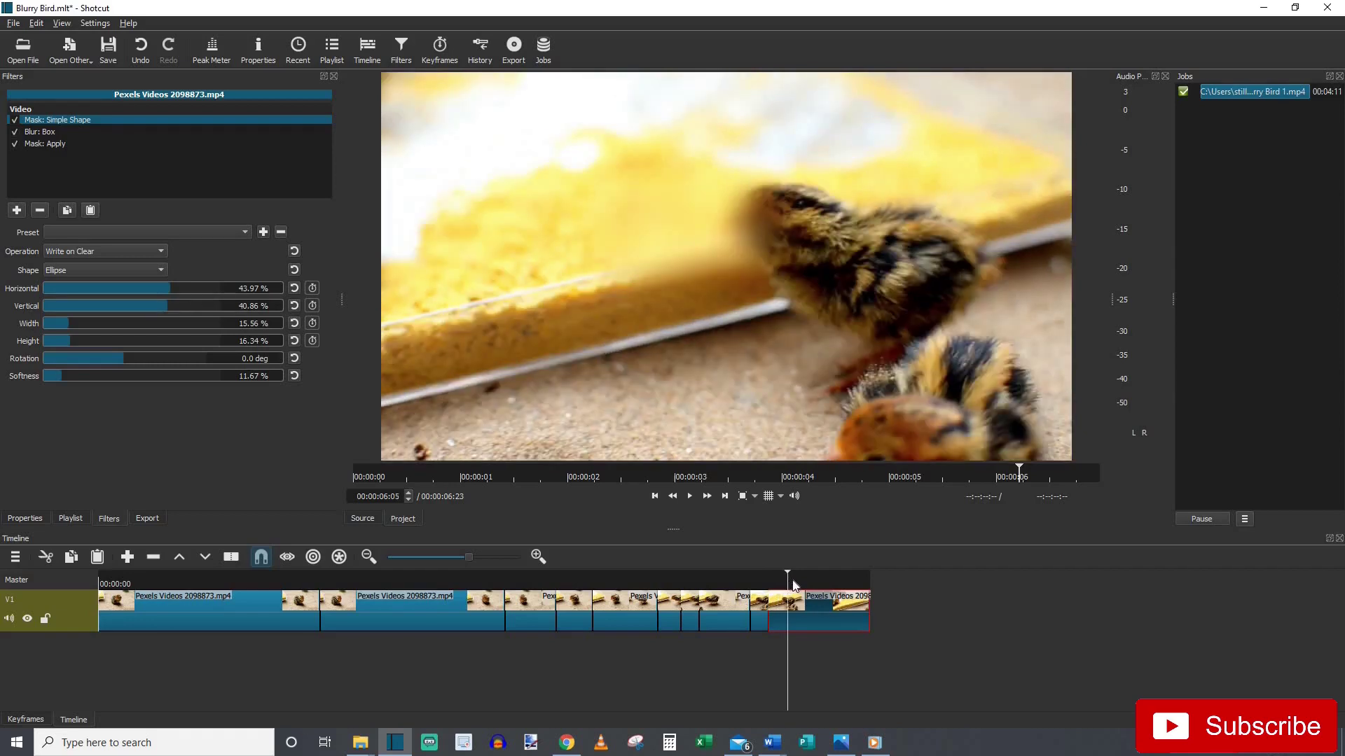
Check frames up to 6:07, then select the last clip and step back to 6:05
click(792, 585)
click(794, 585)
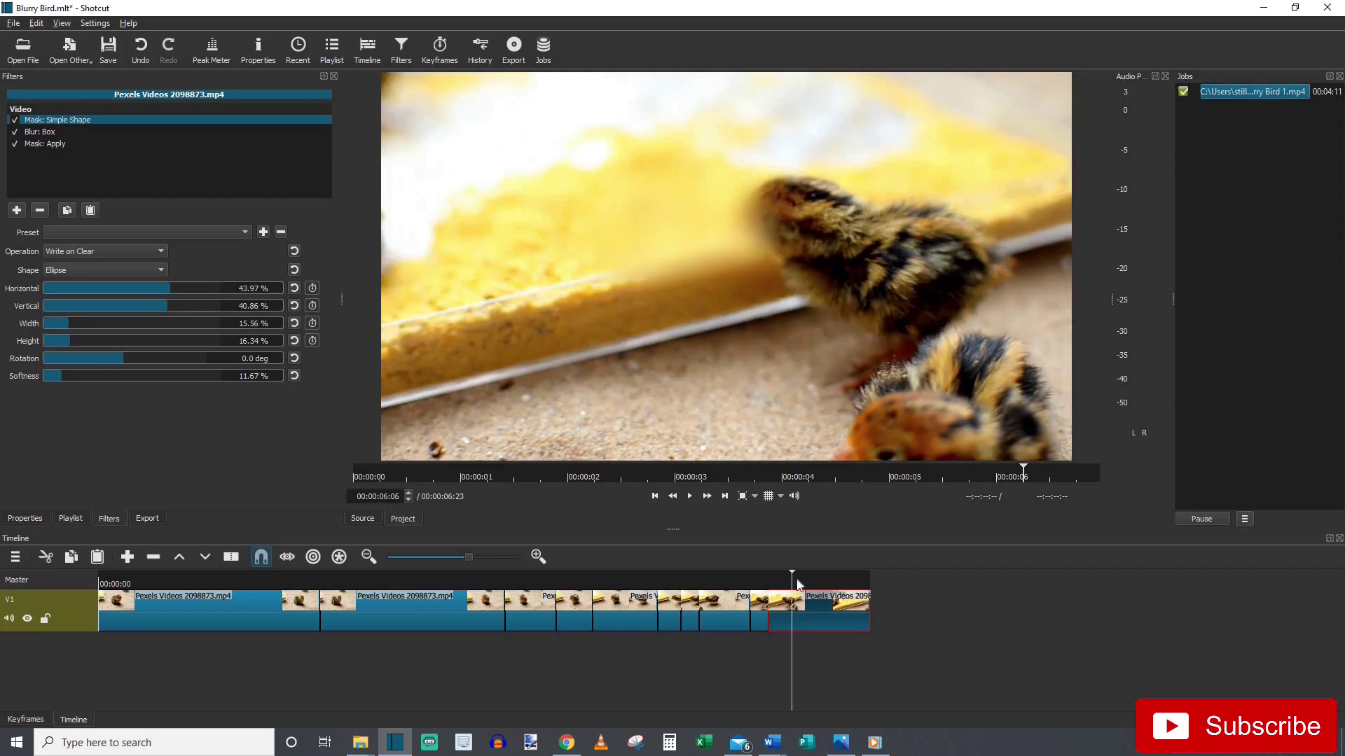
click(797, 582)
key(Right)
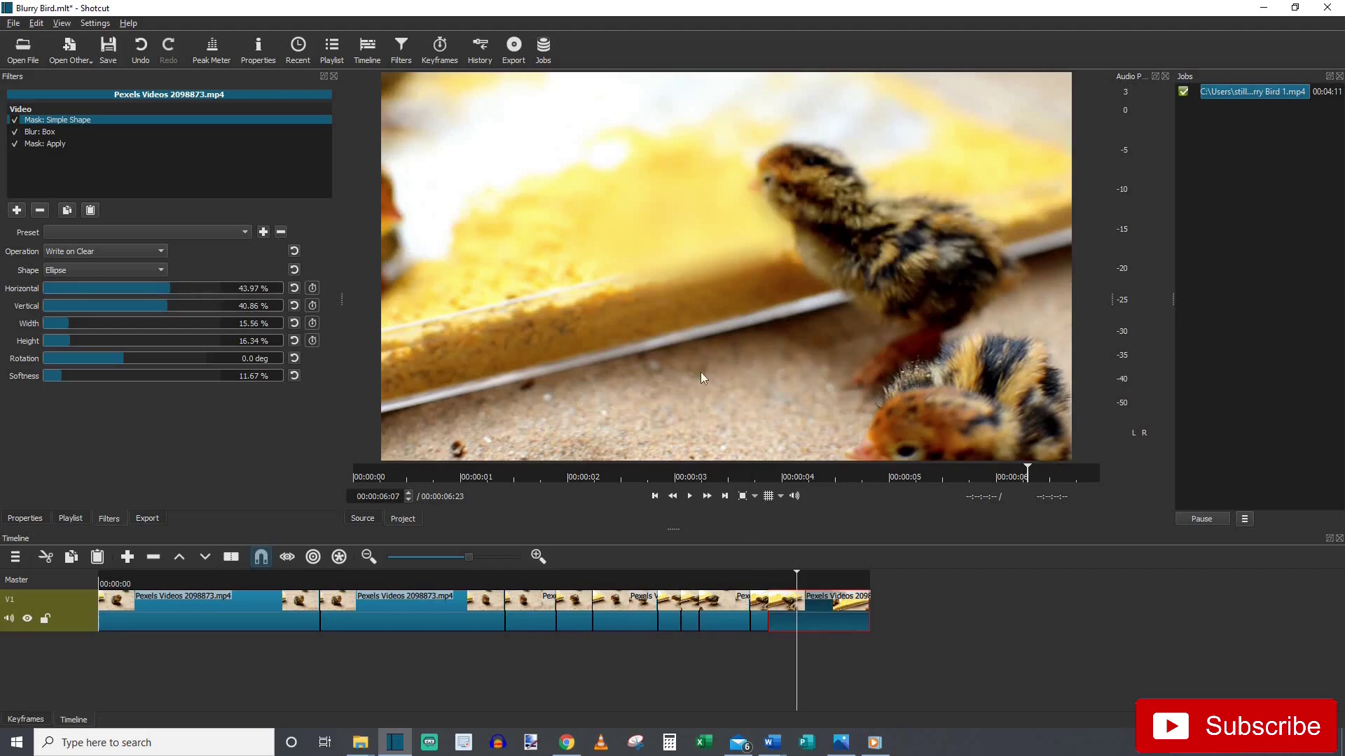
click(788, 586)
key(Left)
key(Left)
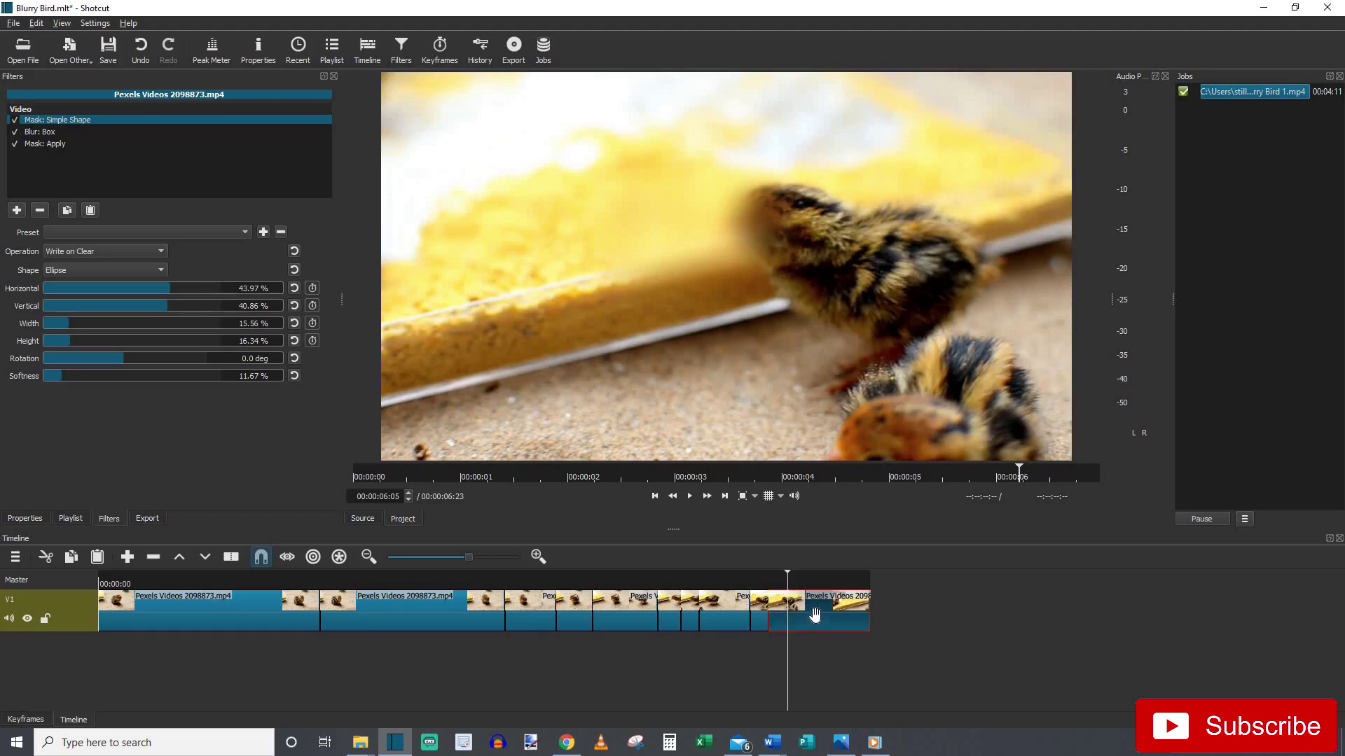
Split at 6:05 and remove Mask: Simple Shape, Blur: Box and Mask: Apply from the final piece, then review the ending
key(s)
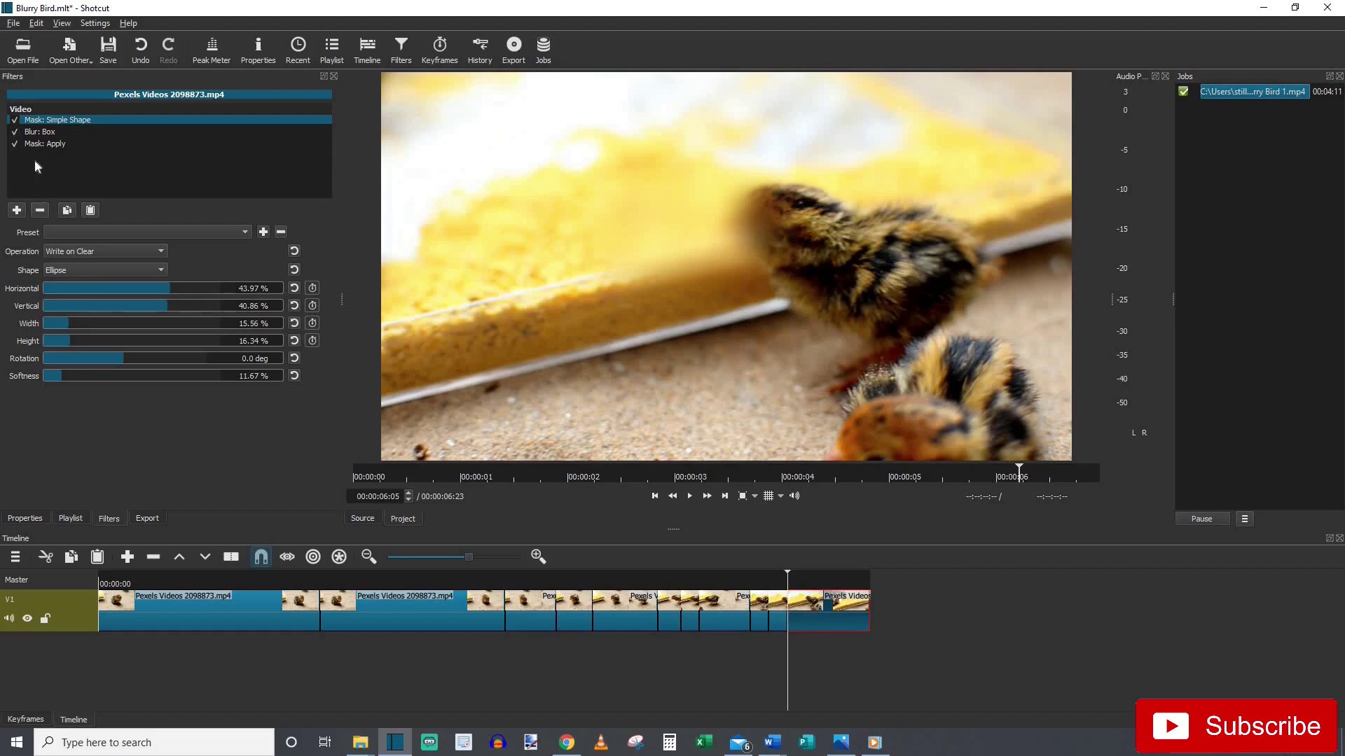
click(40, 209)
click(40, 209)
click(40, 209)
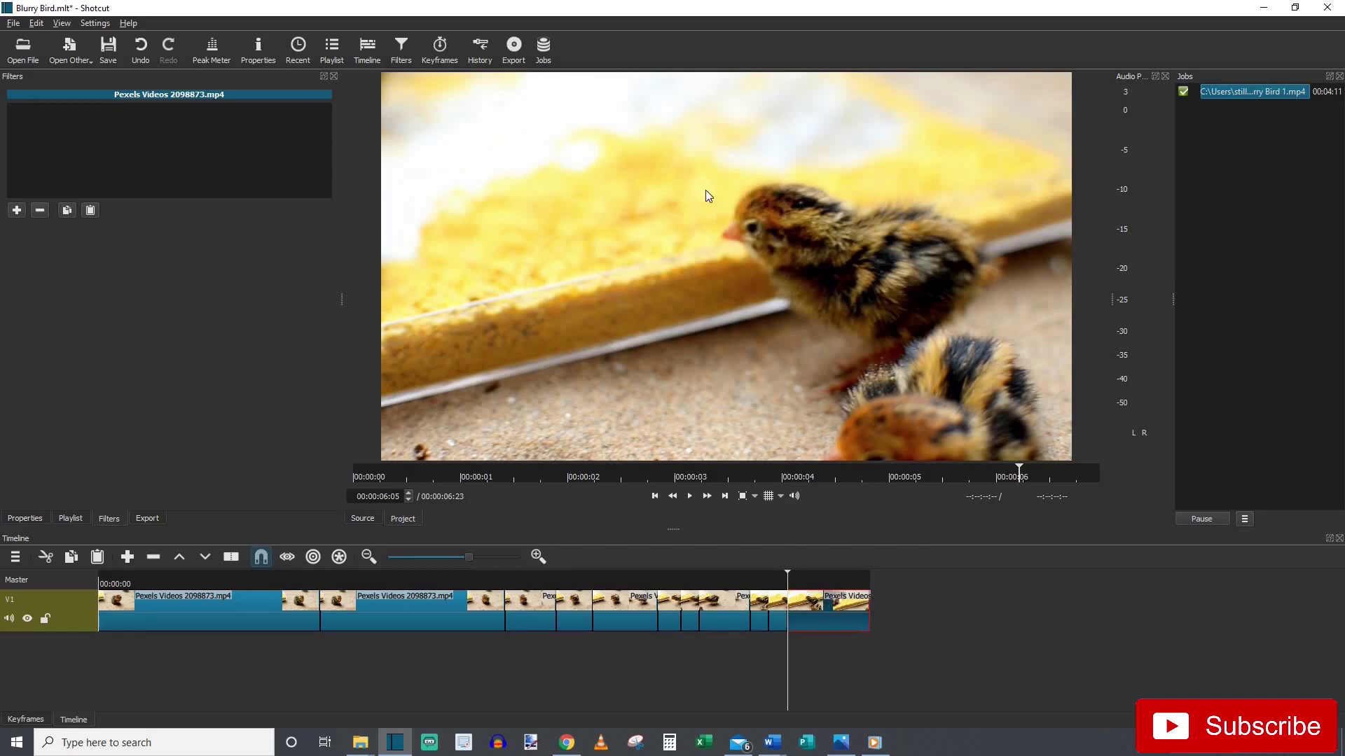
click(834, 581)
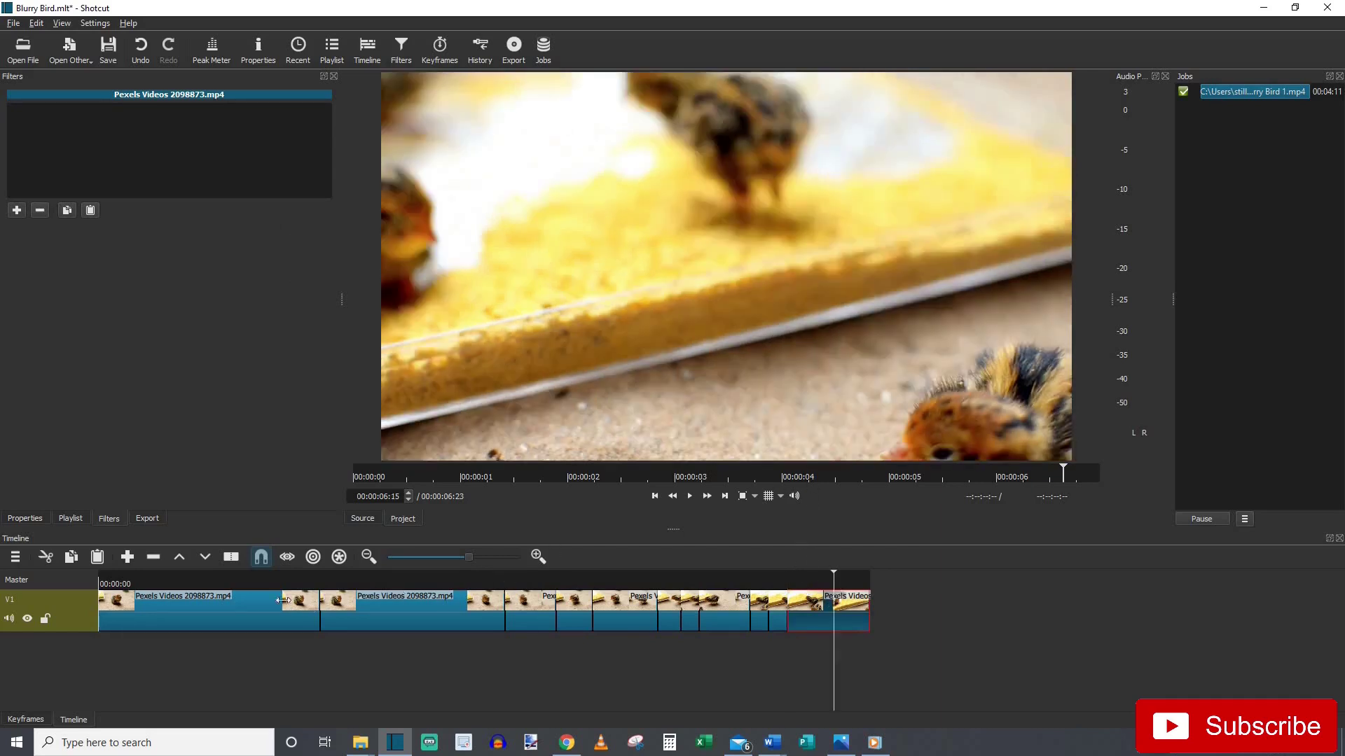
click(182, 589)
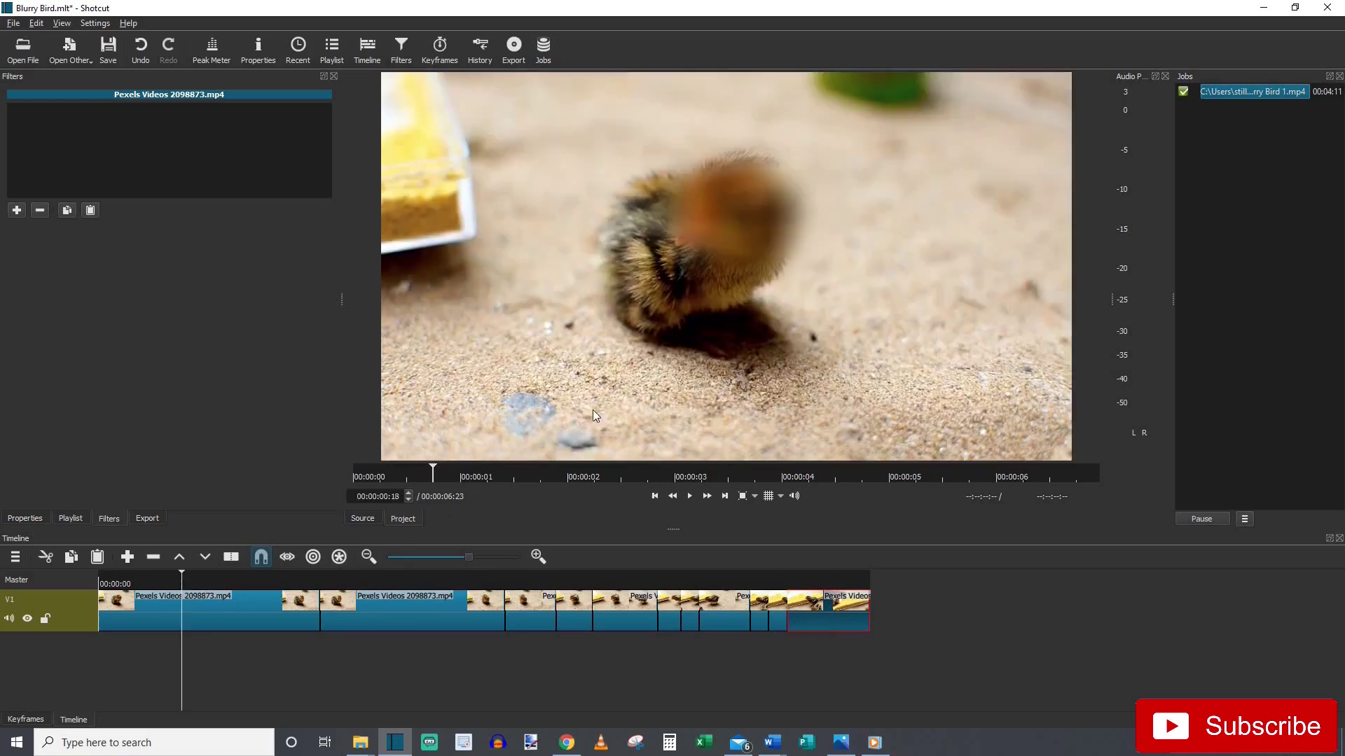
Export the timeline as the MP4 file 'Blurry Bird'
click(149, 519)
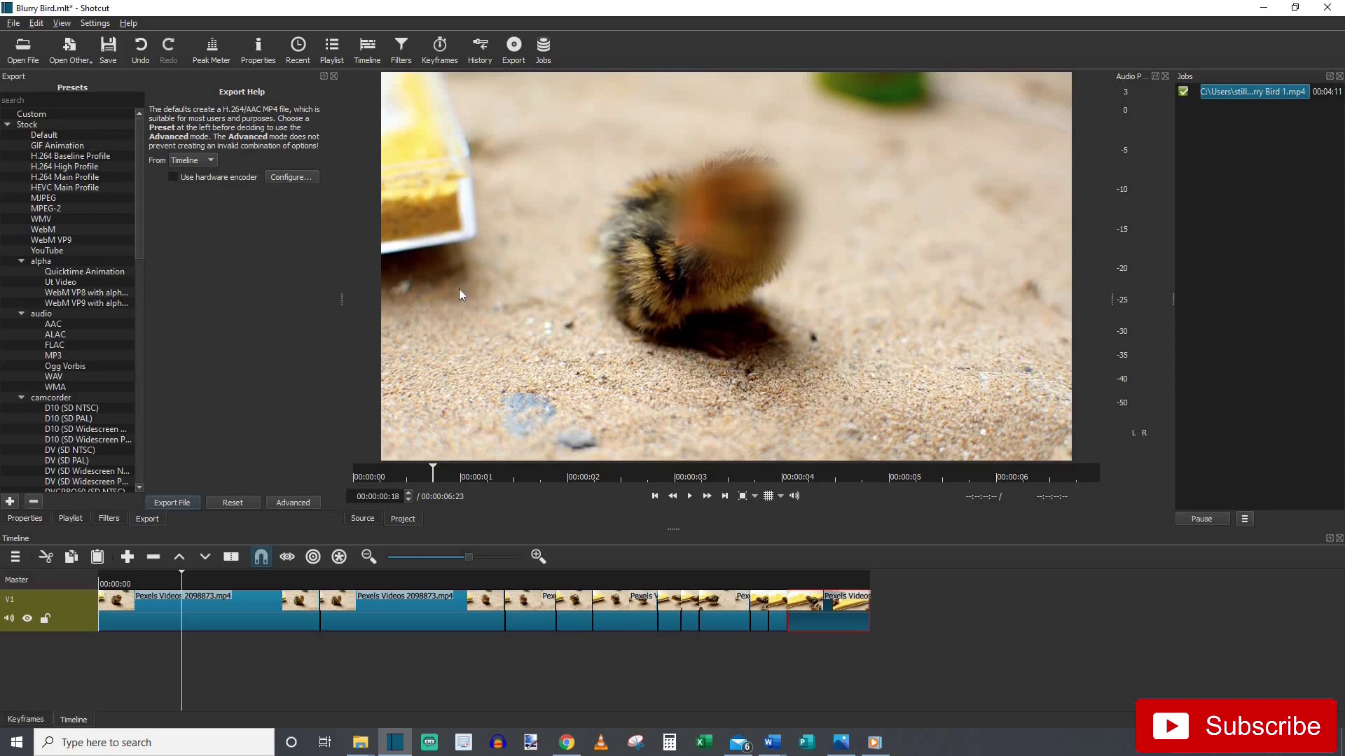
click(199, 321)
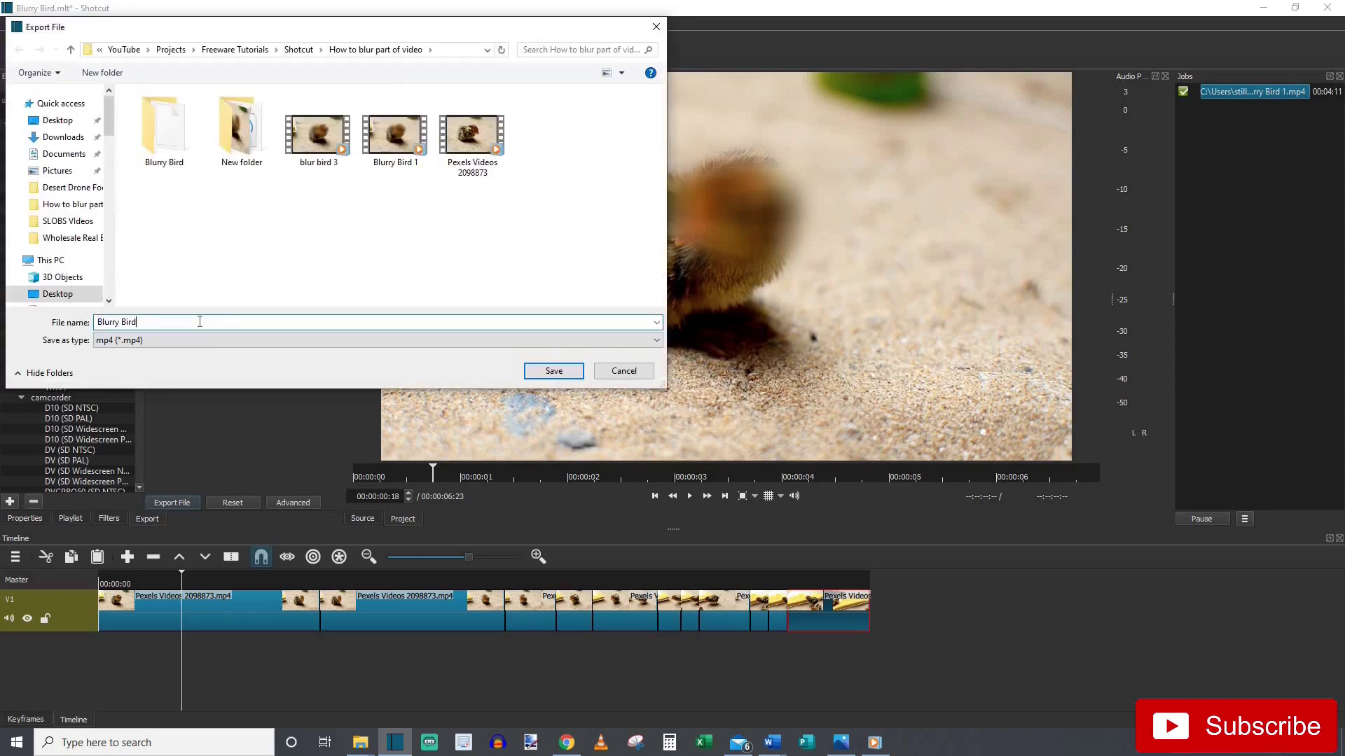
click(554, 371)
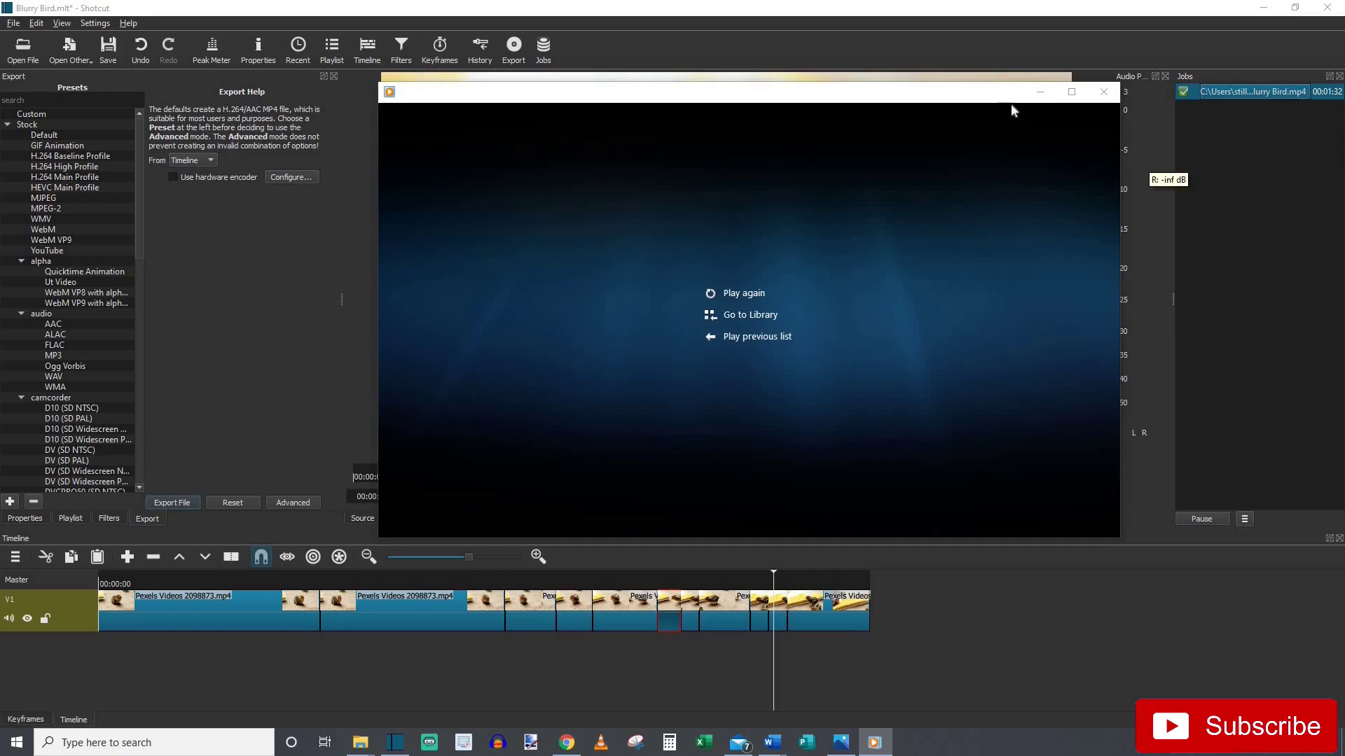
Close the media player showing the exported bird video to return to the Blurry Bird project
click(1240, 194)
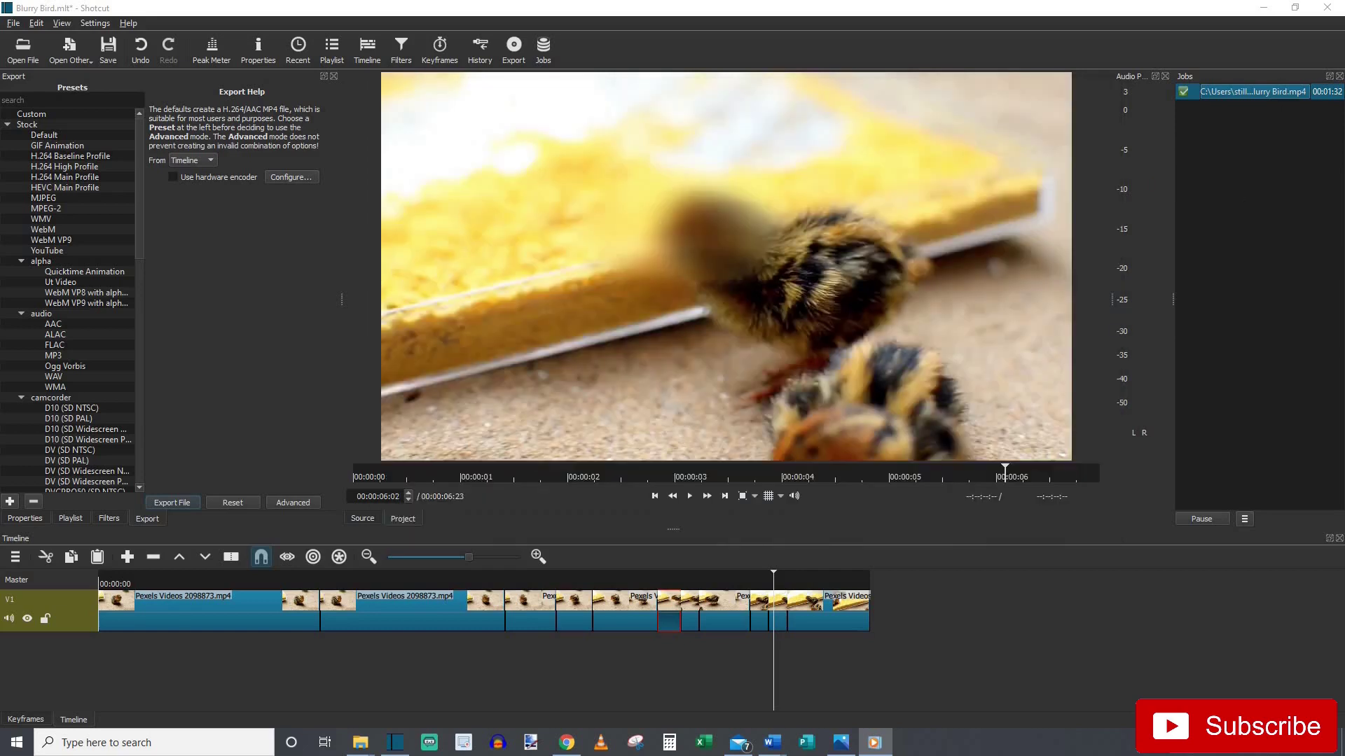